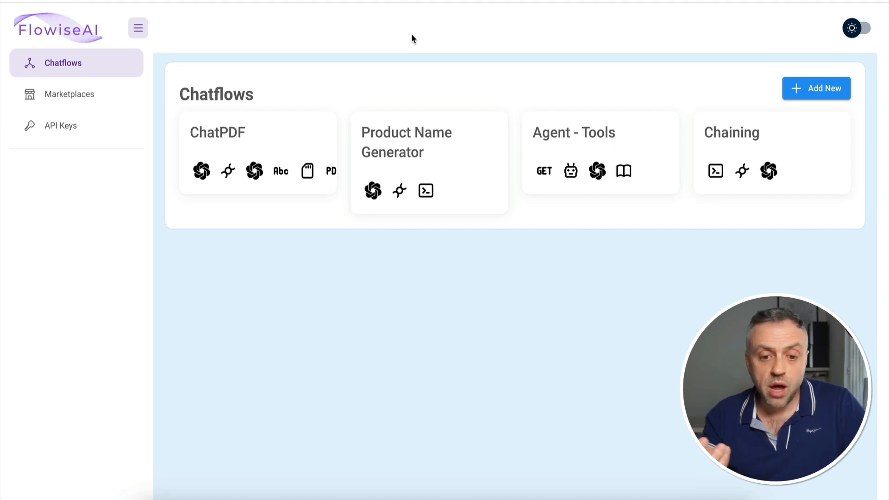
# Step: Open the Product Name Generator chatflow and inspect its OpenAI, Prompt Template and LLM Chain nodes
pyautogui.click(423, 149)
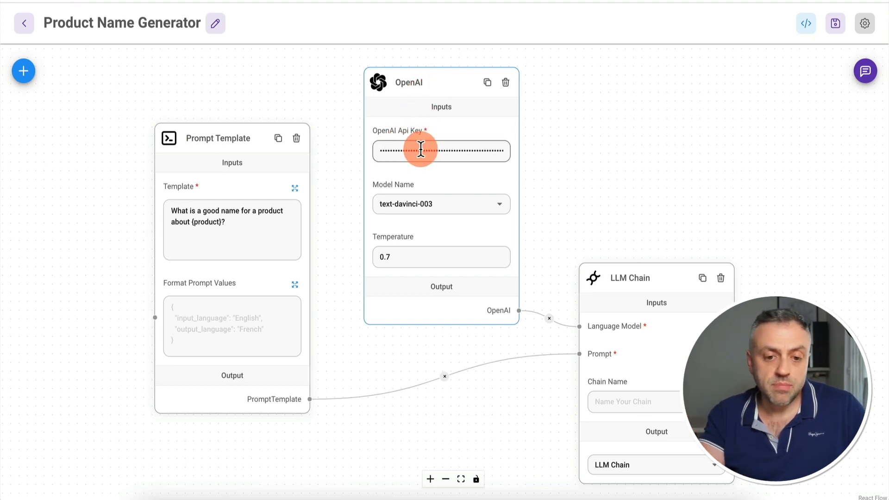
pyautogui.click(389, 203)
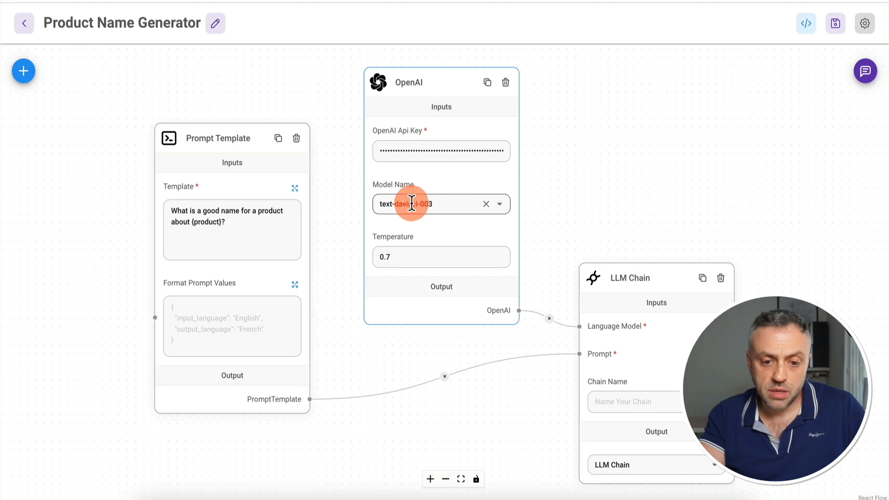
pyautogui.click(386, 261)
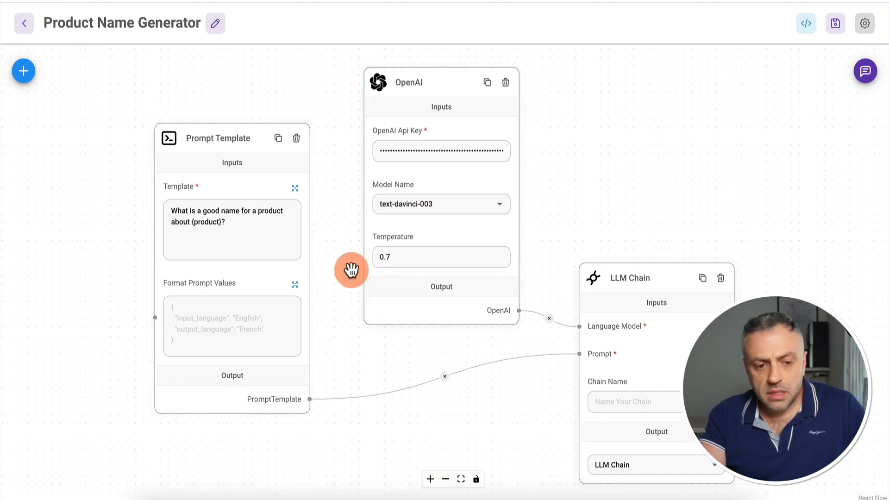
pyautogui.click(240, 141)
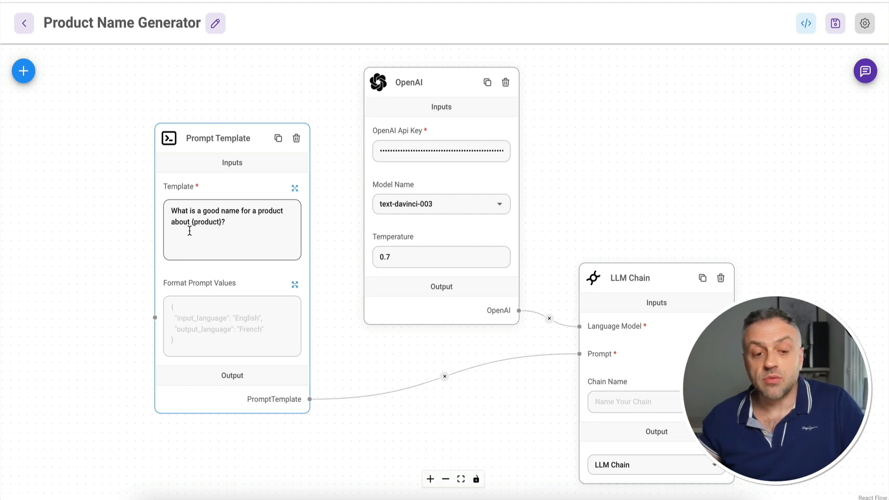
pyautogui.click(255, 221)
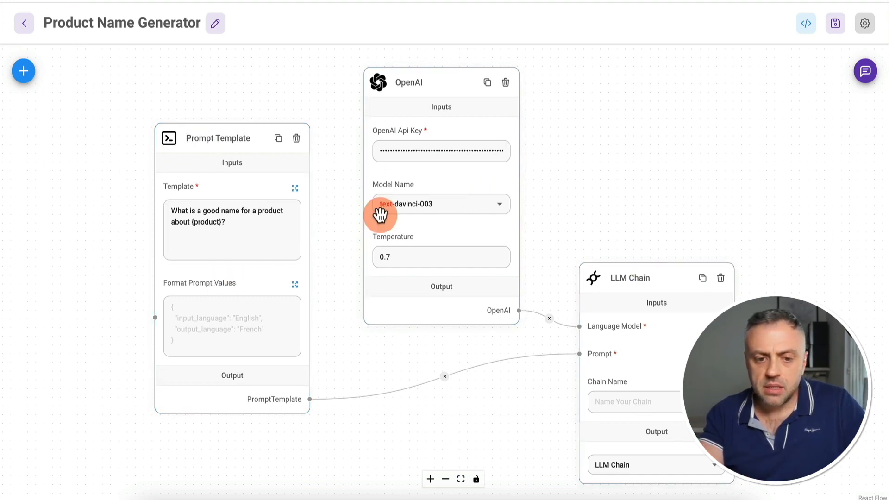
pyautogui.click(647, 281)
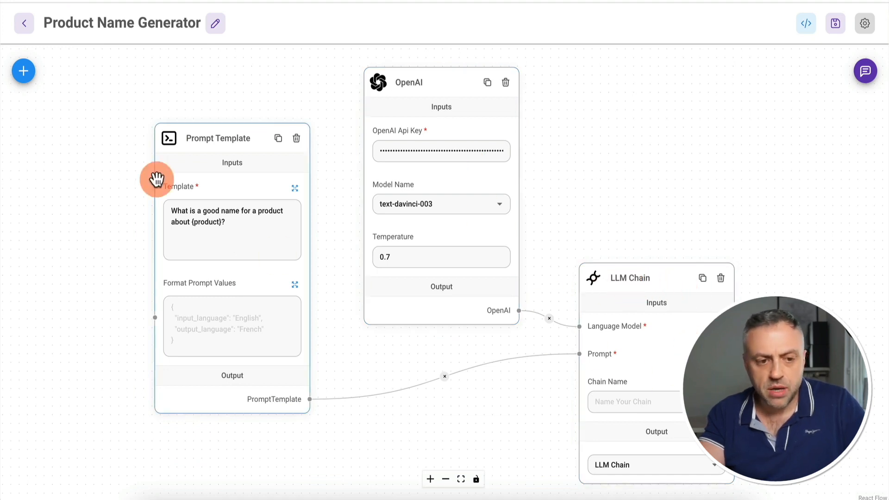
# Step: Browse the chain types offered among the nodes that can be added, and dismiss the node list
pyautogui.click(25, 72)
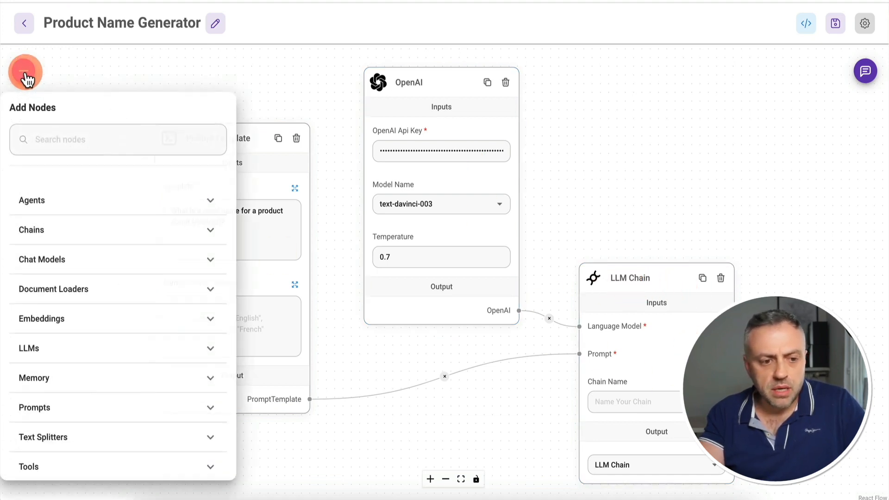
pyautogui.click(46, 230)
pyautogui.scroll(-3, 79, 375)
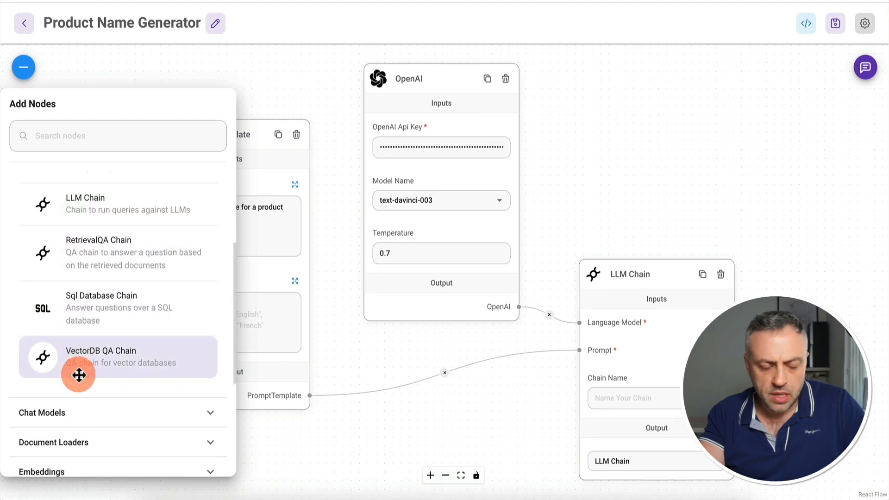
pyautogui.scroll(3, 77, 373)
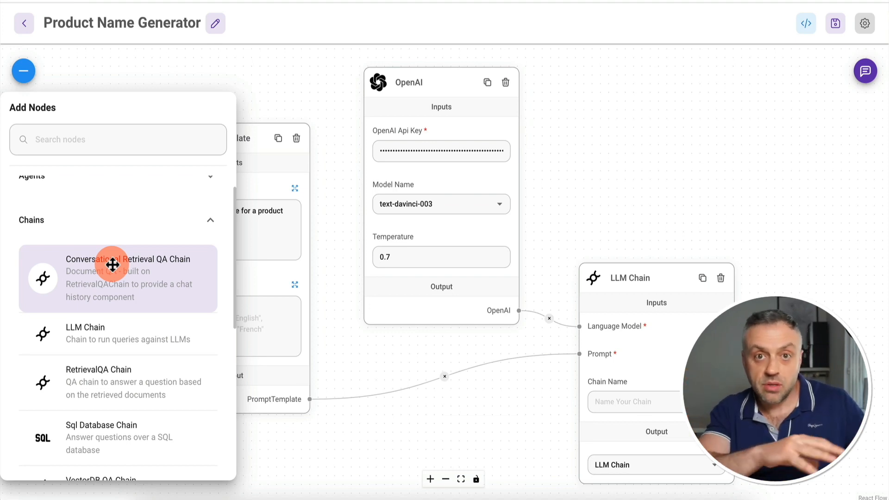
pyautogui.click(345, 220)
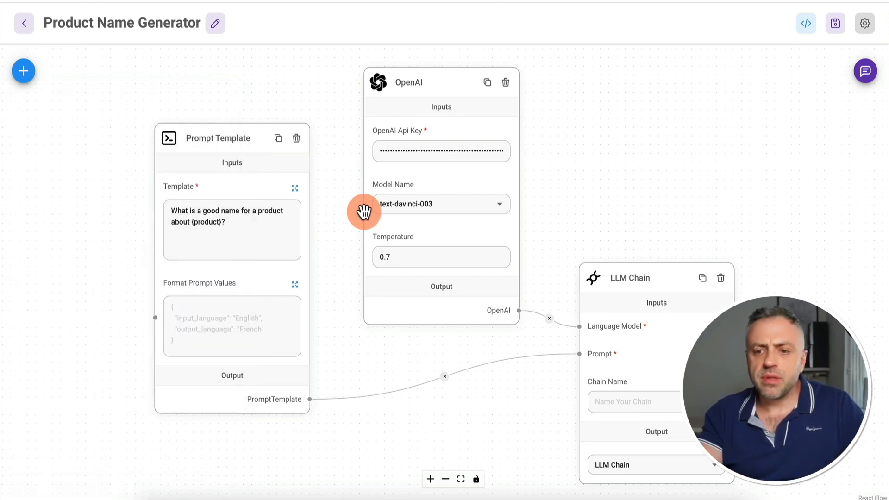
# Step: Open the chatflow's test chat and send "software that helps users build firebase projects"
pyautogui.click(866, 71)
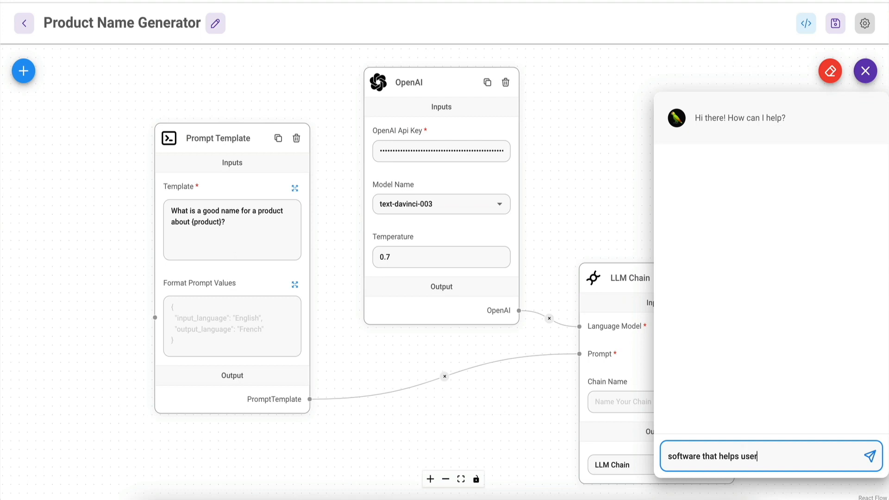
pyautogui.write('projects')
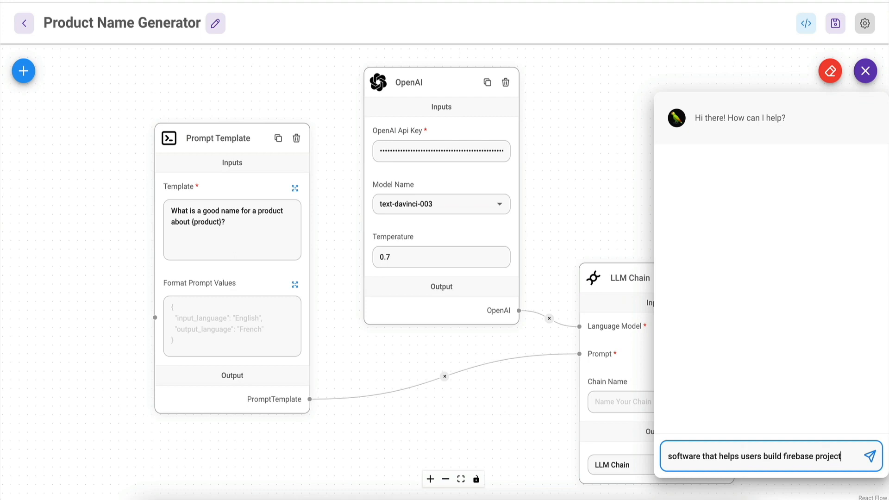
pyautogui.press('Return')
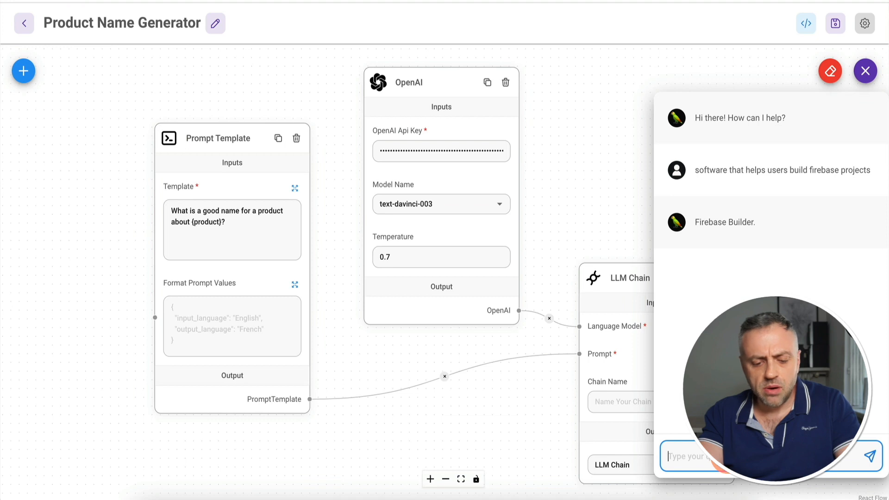
# Step: Send "software that helps people learn foreign languages" in the test chat
pyautogui.write('software that he')
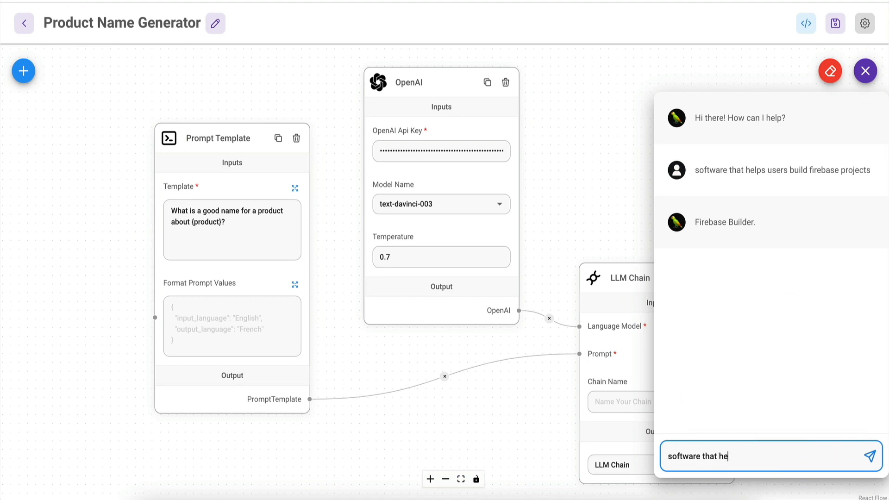
pyautogui.write('lps people learn foreign languages')
pyautogui.press('Return')
# Step: Send "tool that helps parents raise kids" in the test chat
pyautogui.click(719, 383)
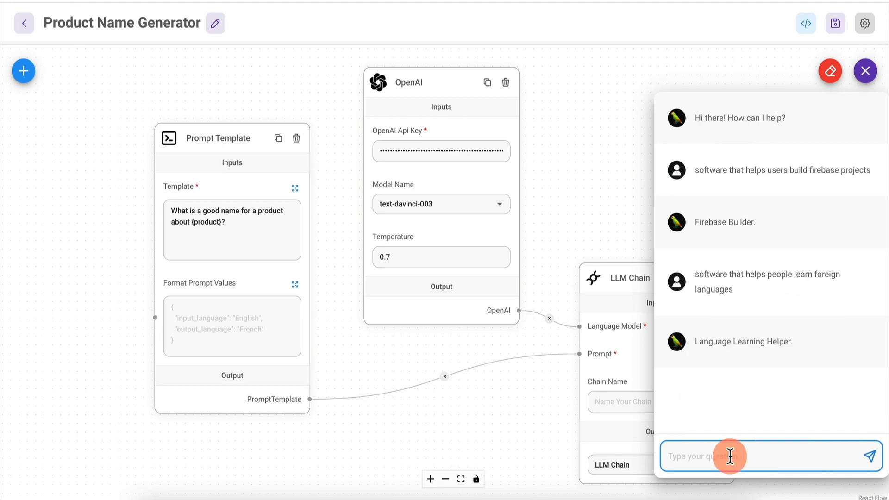
pyautogui.write('tool that he')
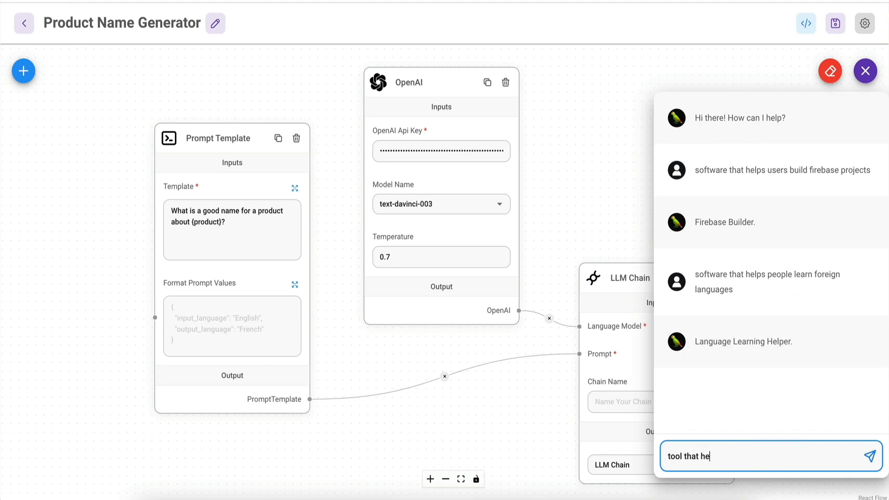
pyautogui.write('lps parents raise kids')
pyautogui.press('Return')
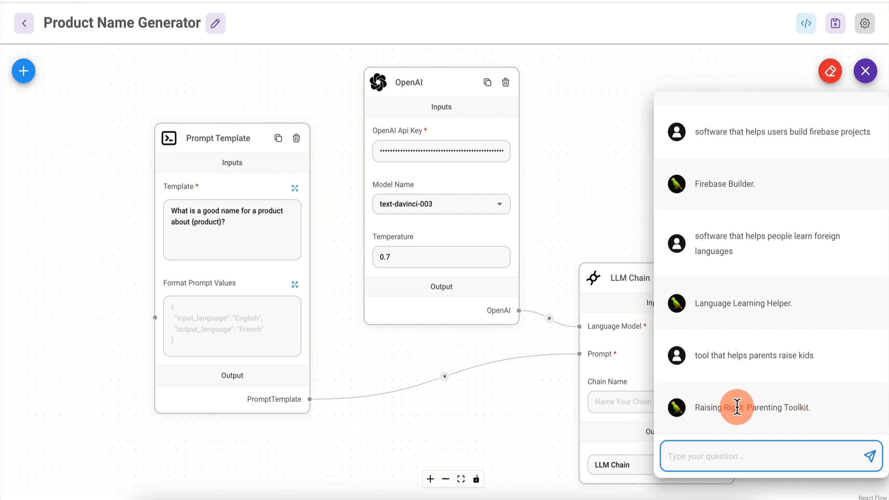
# Step: Highlight the name suggested for the parenting tool in the last reply, and clear the chat history
pyautogui.moveTo(730, 407); pyautogui.dragTo(704, 402)
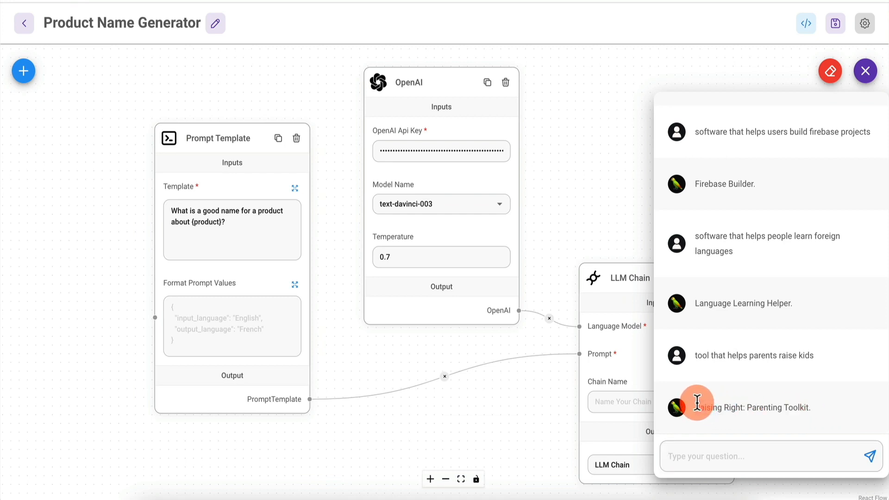
pyautogui.moveTo(697, 403); pyautogui.dragTo(743, 405)
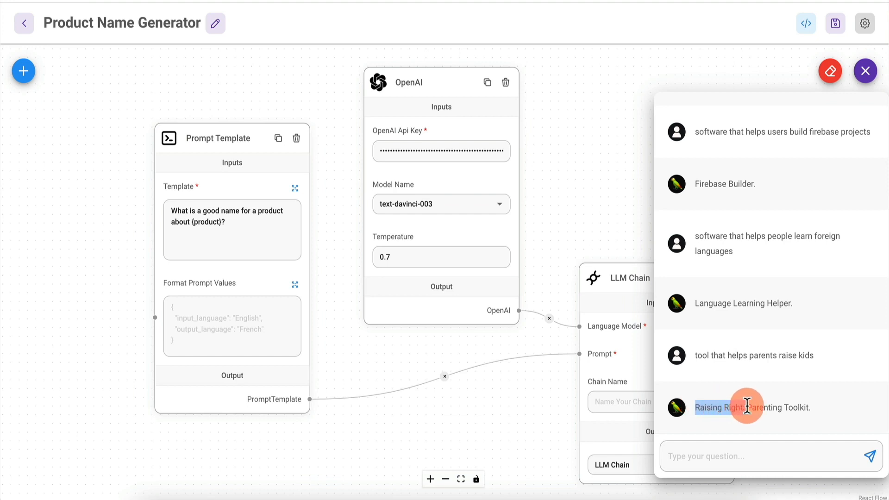
pyautogui.click(747, 407)
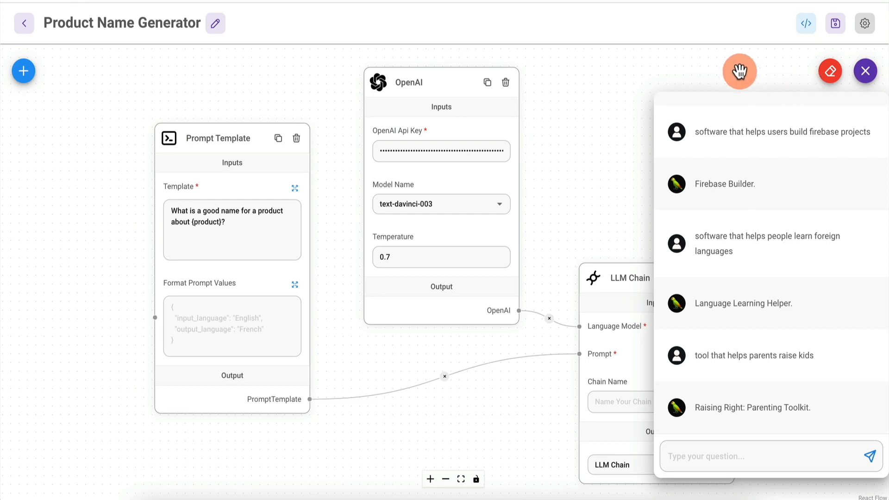
pyautogui.click(831, 71)
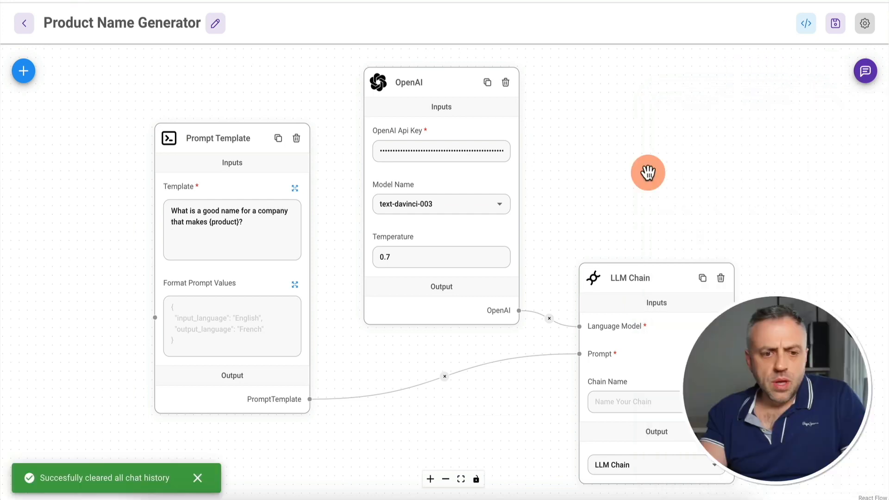
# Step: Test the company name prompt by sending "Shoes" and "Computers" in the chat, and close the chat
pyautogui.click(283, 204)
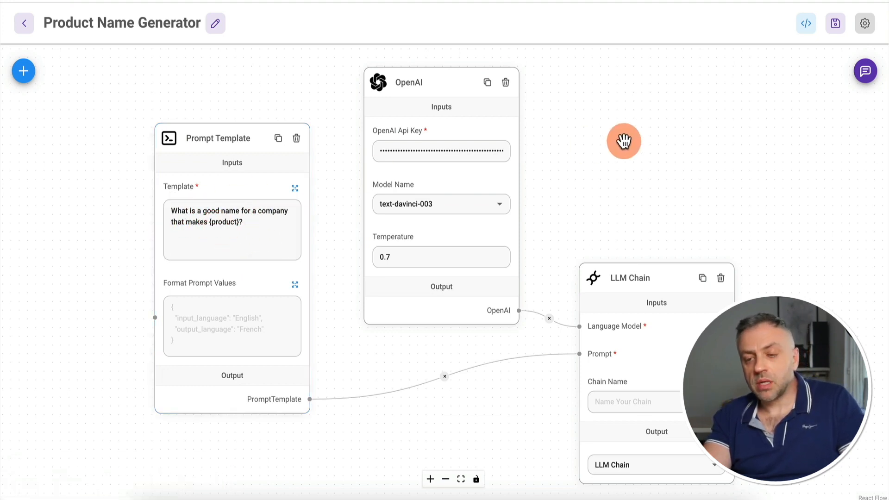
pyautogui.click(871, 72)
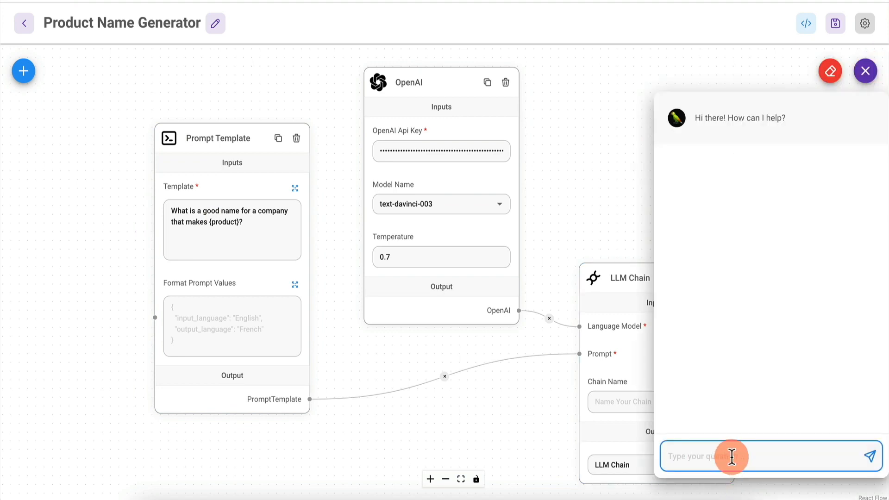
pyautogui.write('Shoes')
pyautogui.press('Return')
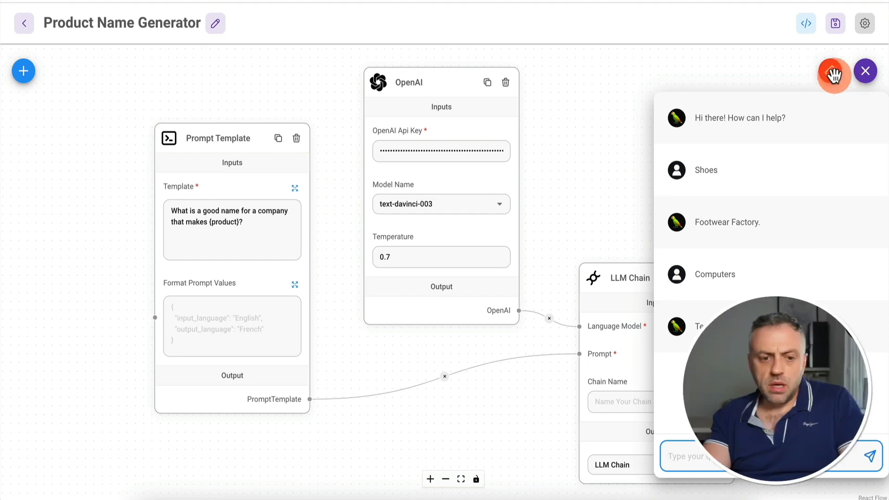
pyautogui.click(866, 73)
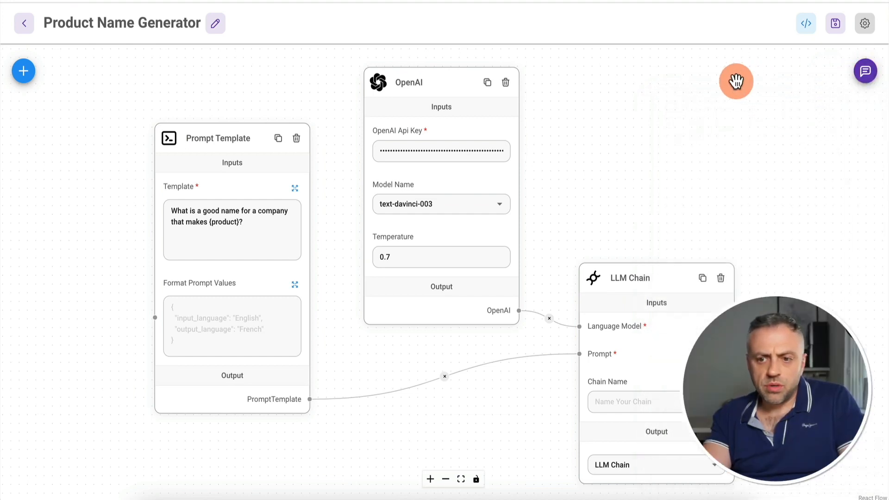
# Step: Show the chatflow's API code as CURL and examine its prediction endpoint URL and sample question text
pyautogui.click(808, 28)
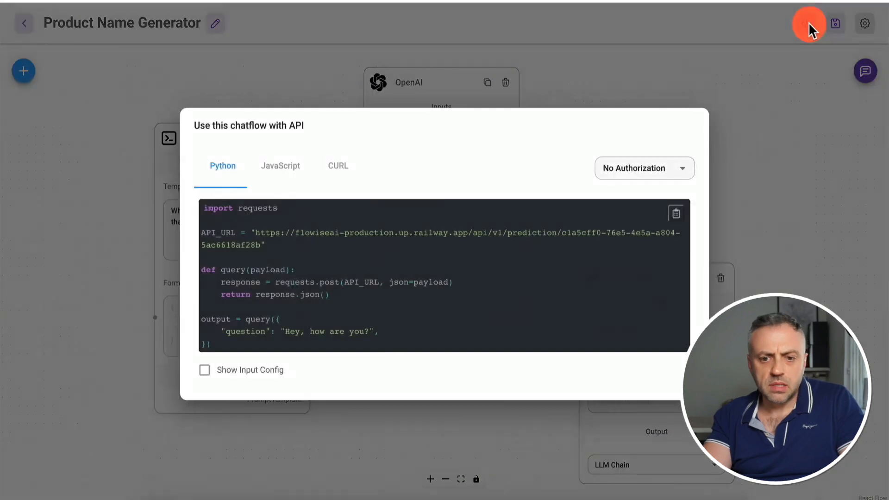
pyautogui.click(605, 72)
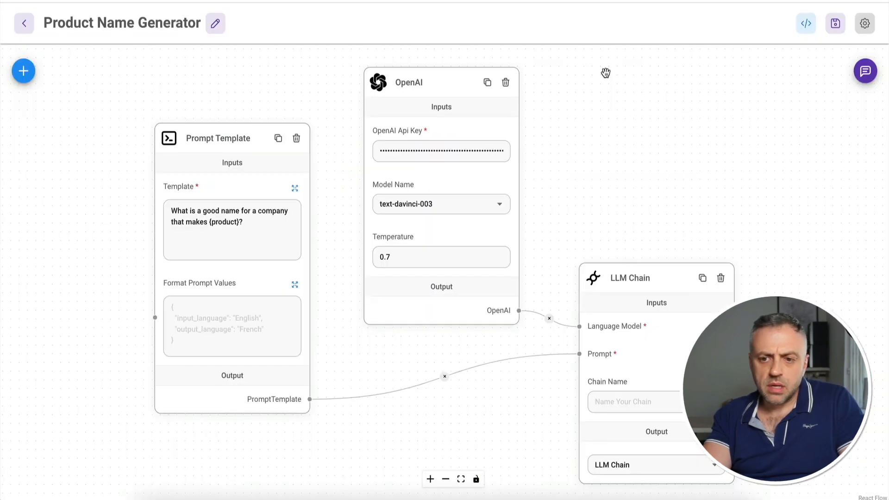
pyautogui.click(807, 24)
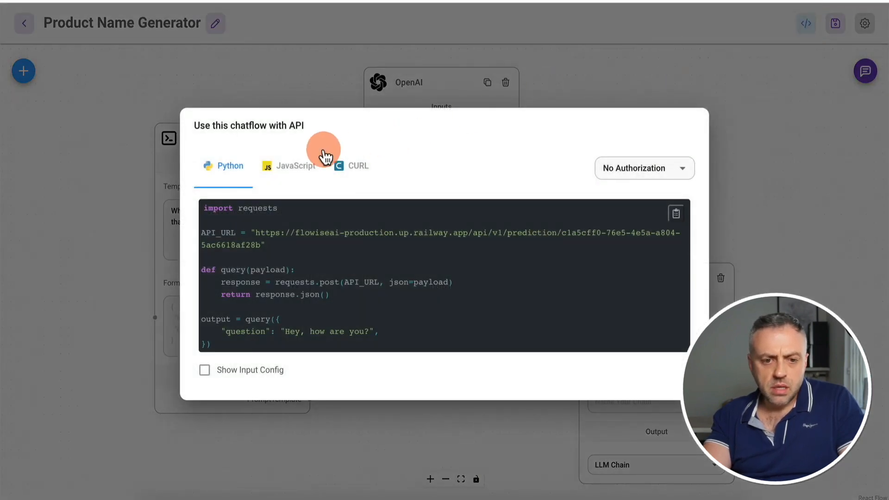
pyautogui.click(362, 170)
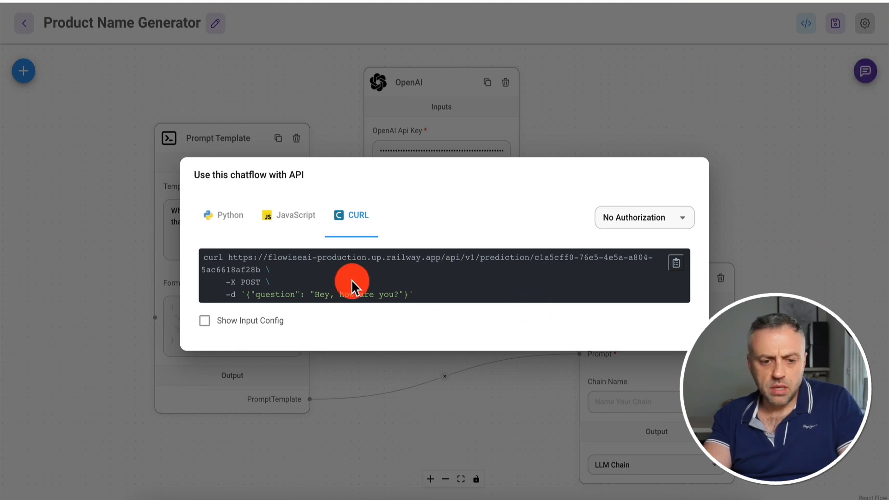
pyautogui.moveTo(229, 256); pyautogui.dragTo(258, 264)
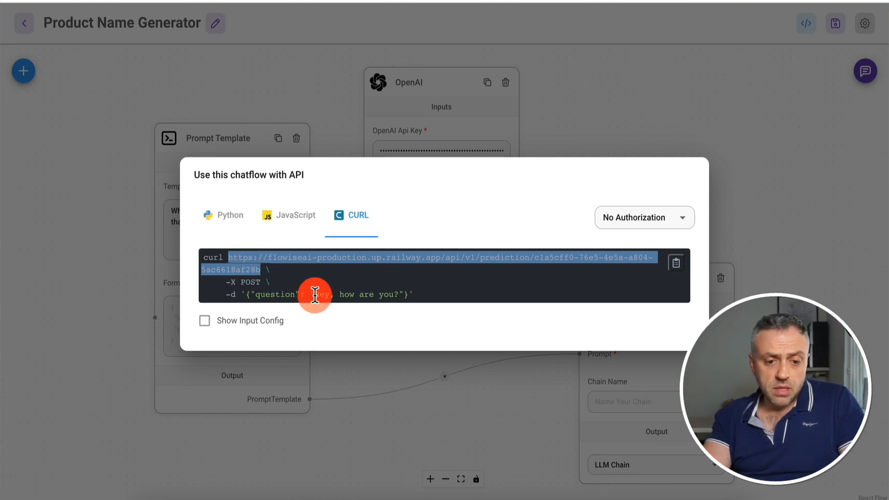
pyautogui.moveTo(314, 294); pyautogui.dragTo(398, 296)
pyautogui.click(397, 297)
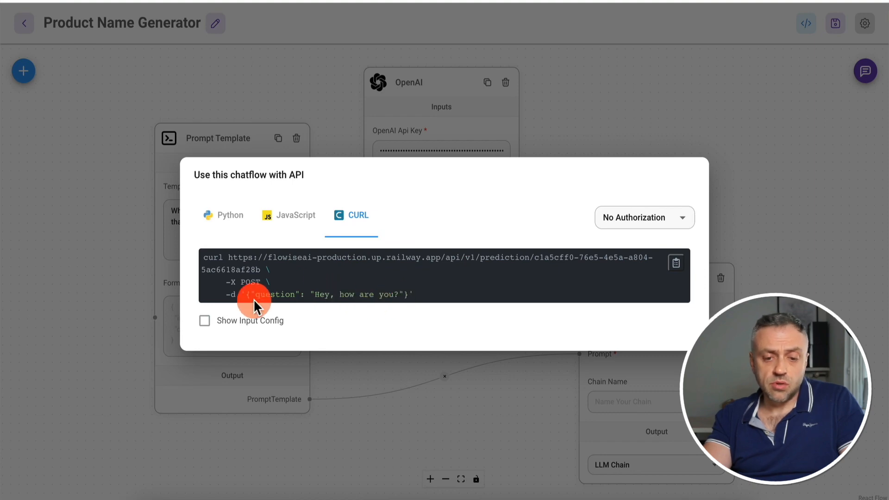
# Step: Review the chat messages, and reopen the CURL API code to examine where the question text is passed
pyautogui.click(861, 82)
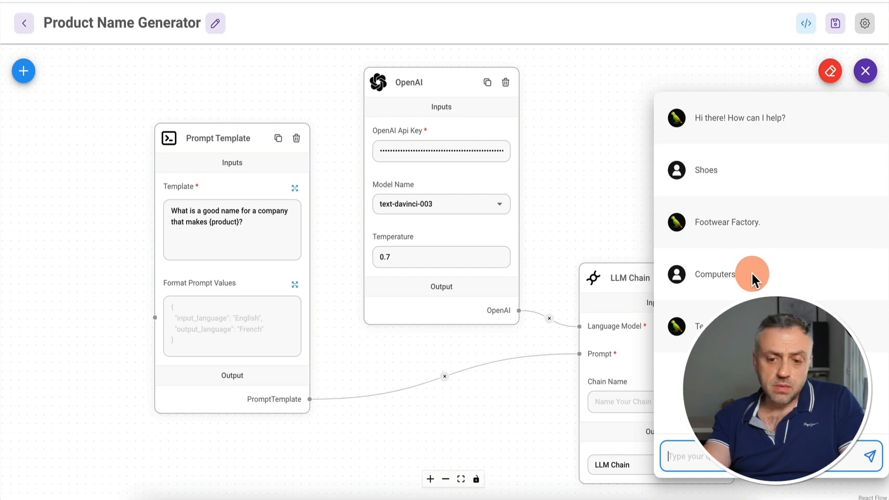
pyautogui.click(806, 24)
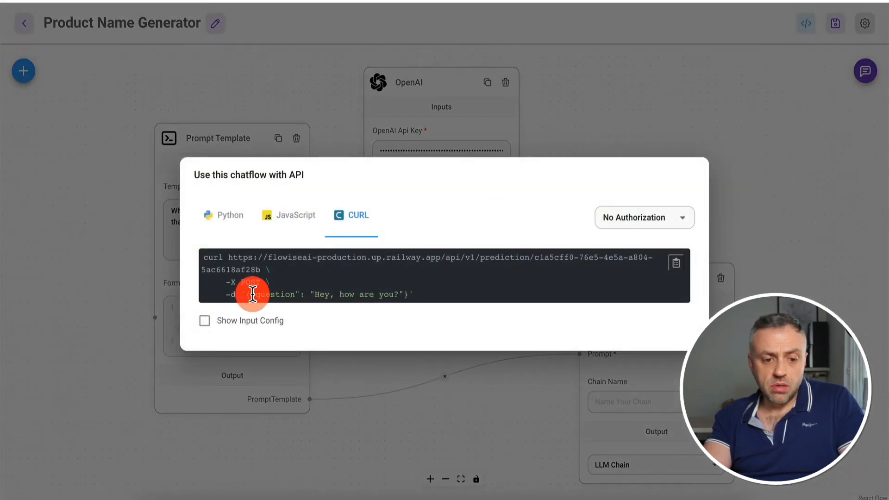
pyautogui.moveTo(253, 293); pyautogui.dragTo(403, 294)
pyautogui.click(319, 295)
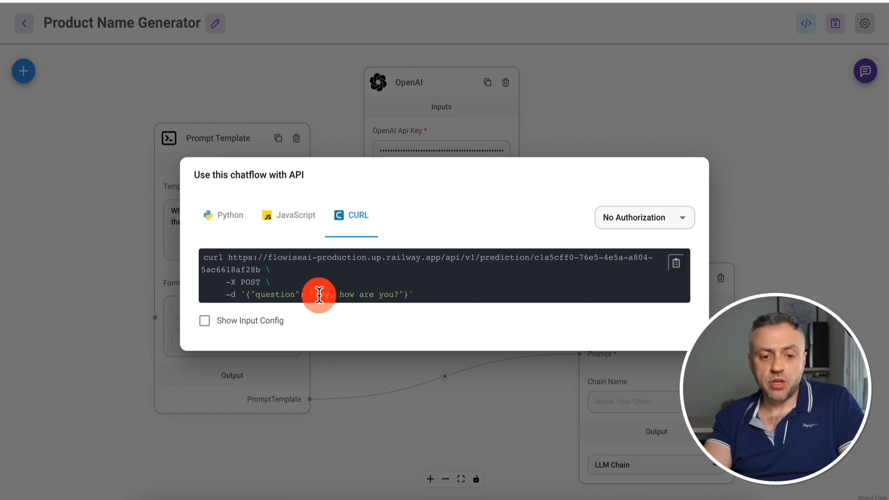
pyautogui.moveTo(315, 294); pyautogui.dragTo(398, 295)
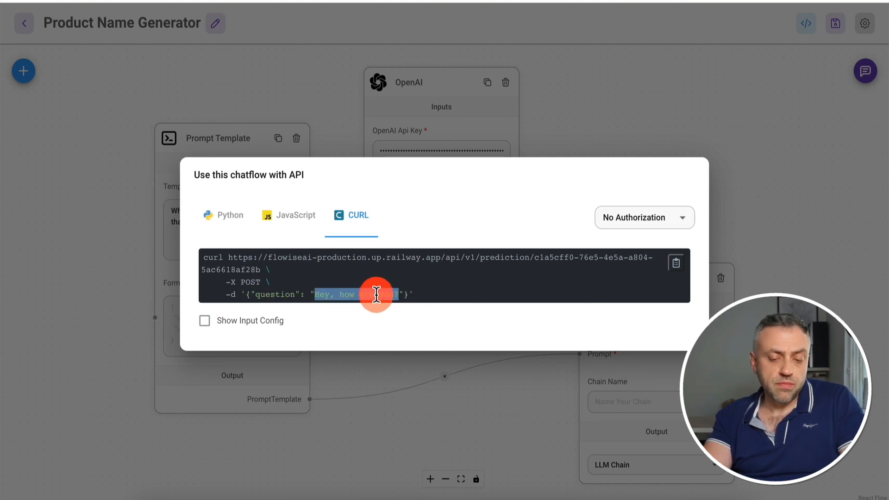
# Step: Close the API code, return to the chatflows list, and open the Agent - Tools chatflow to examine its ChatOpenAI model settings
pyautogui.click(579, 76)
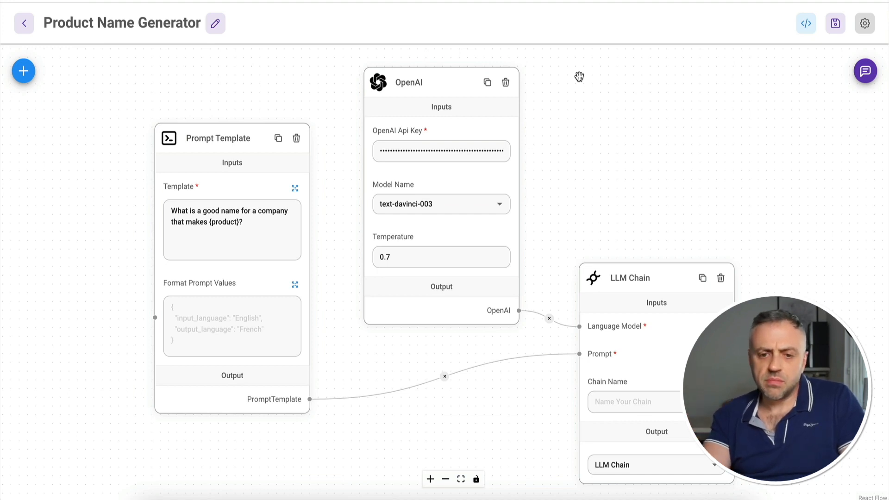
pyautogui.click(515, 127)
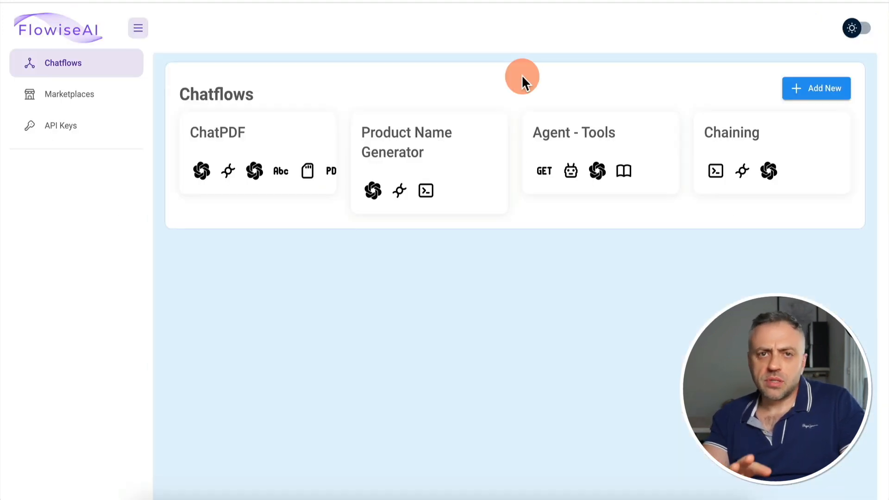
pyautogui.click(579, 141)
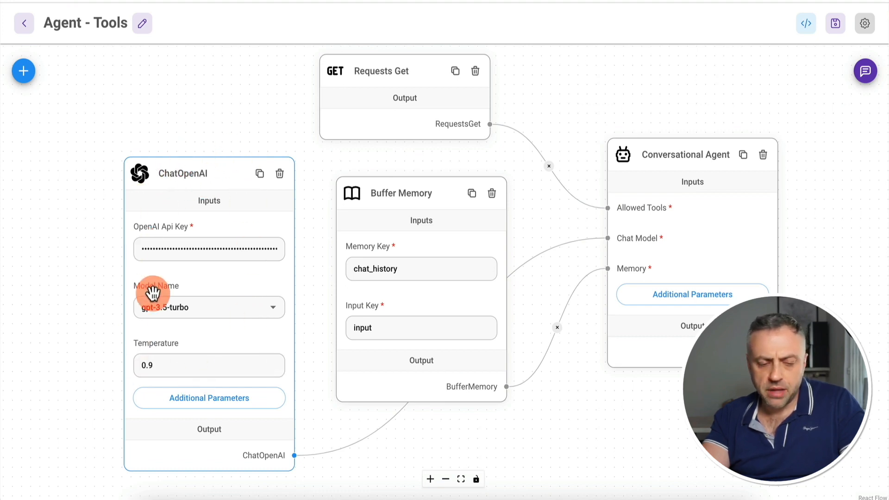
pyautogui.click(167, 307)
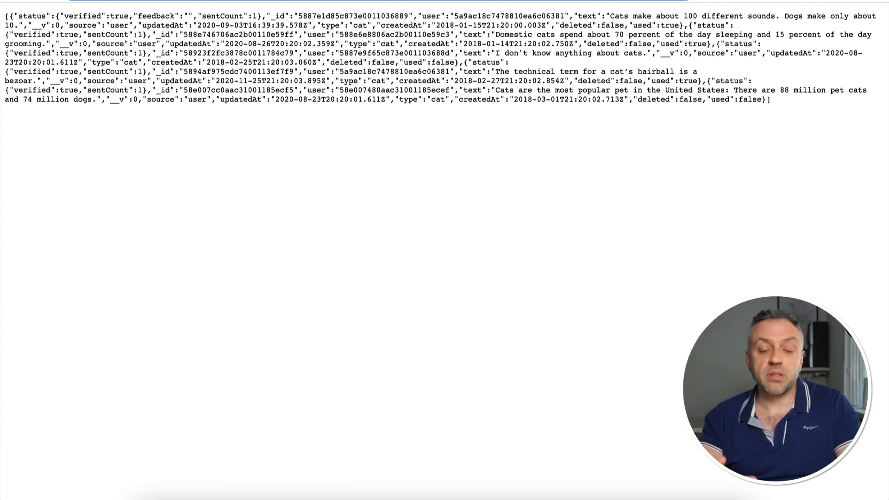
# Step: Switch to the JSON viewer holding the cat facts data, go to the start of the array, and move its window higher
pyautogui.click(595, 491)
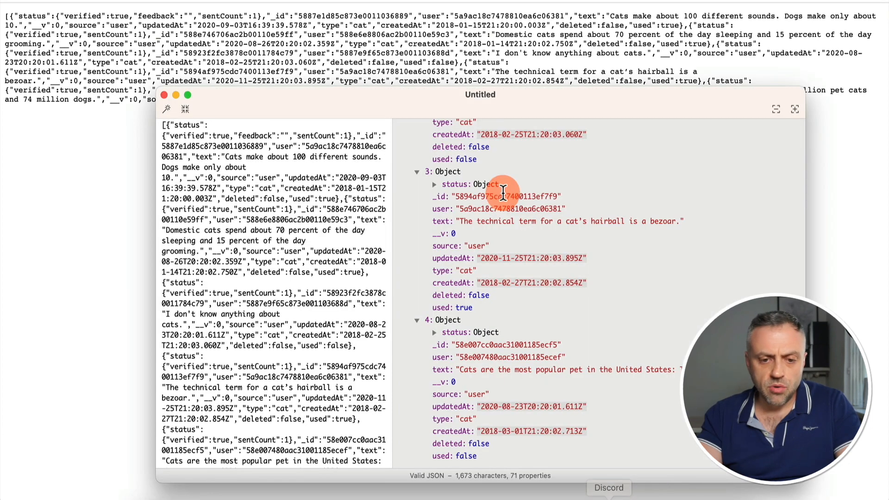
pyautogui.scroll(10, 511, 181)
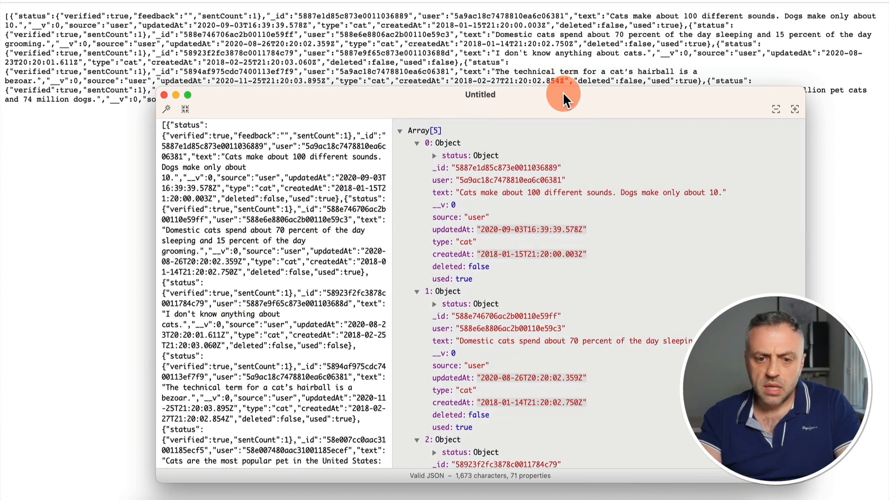
pyautogui.moveTo(563, 92); pyautogui.dragTo(546, 42)
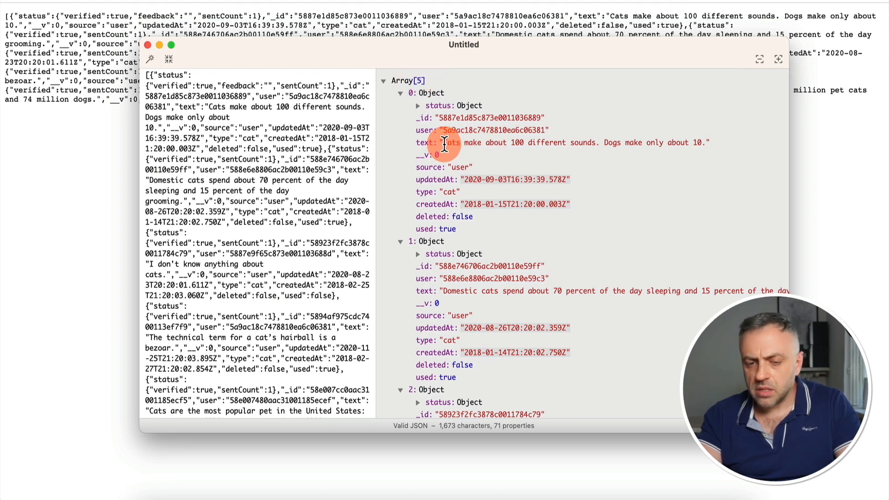
# Step: Examine the text values of the cat fact objects in the JSON tree, highlighting facts along the way
pyautogui.moveTo(444, 144); pyautogui.dragTo(704, 145)
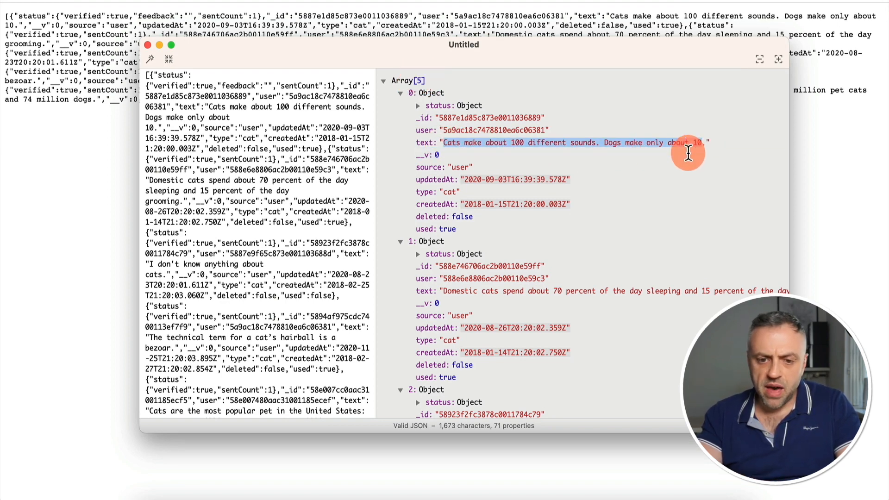
pyautogui.scroll(-3, 578, 208)
pyautogui.moveTo(443, 217); pyautogui.dragTo(449, 237)
pyautogui.scroll(-5, 571, 218)
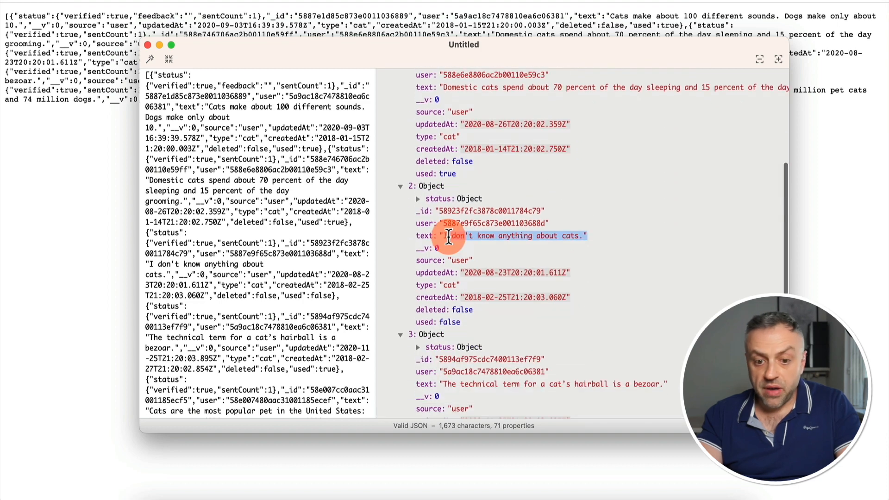
pyautogui.click(444, 237)
pyautogui.scroll(-5, 443, 250)
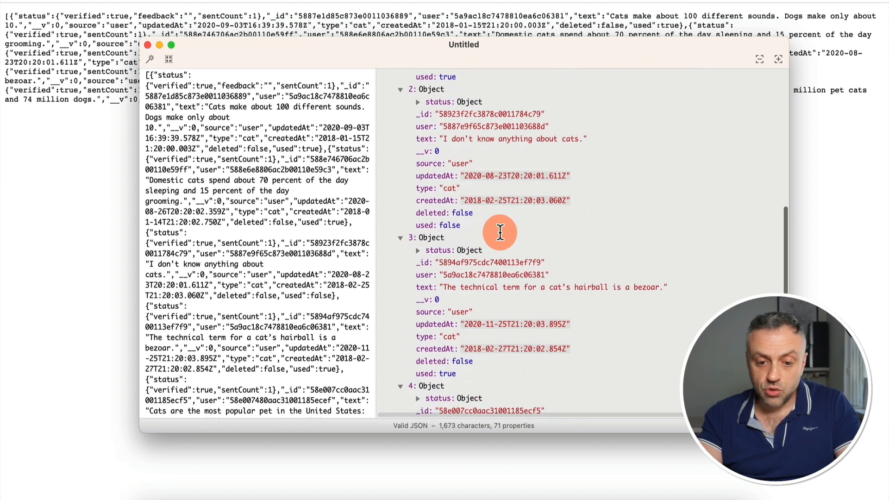
pyautogui.moveTo(443, 260); pyautogui.dragTo(668, 256)
pyautogui.click(668, 256)
pyautogui.scroll(-4, 668, 255)
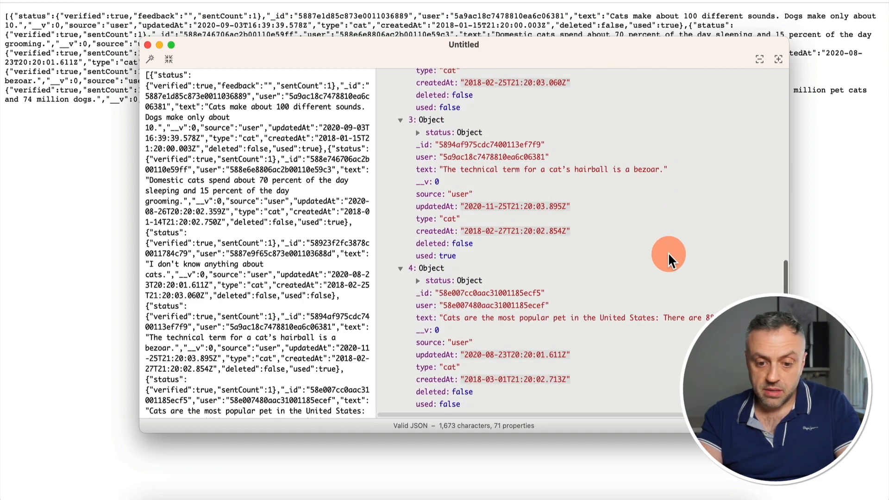
# Step: Compare the Agent - Tools chatflow with the LangChain diagram, and return to the chatflow to examine its Conversational Agent and Requests Get nodes
pyautogui.click(121, 240)
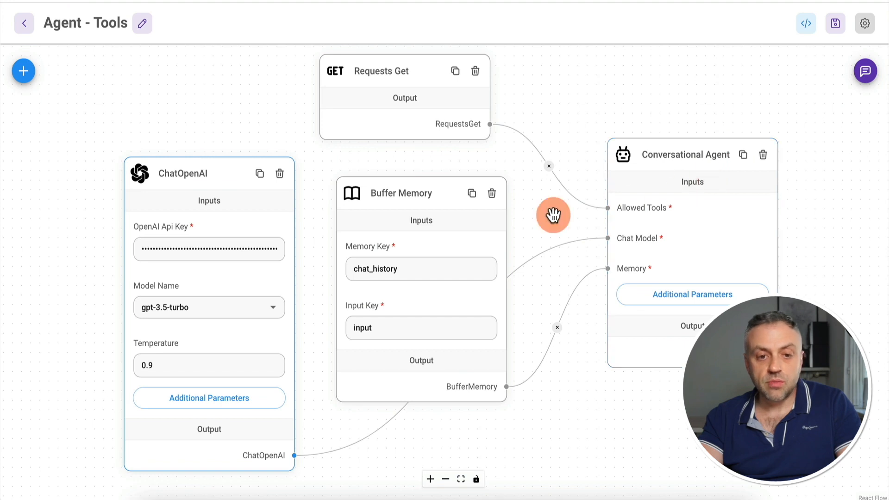
pyautogui.click(245, 1)
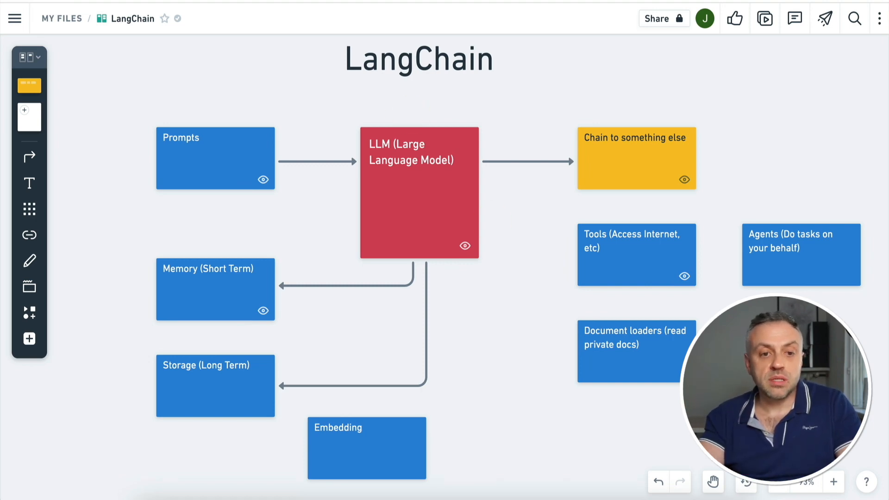
pyautogui.click(326, 0)
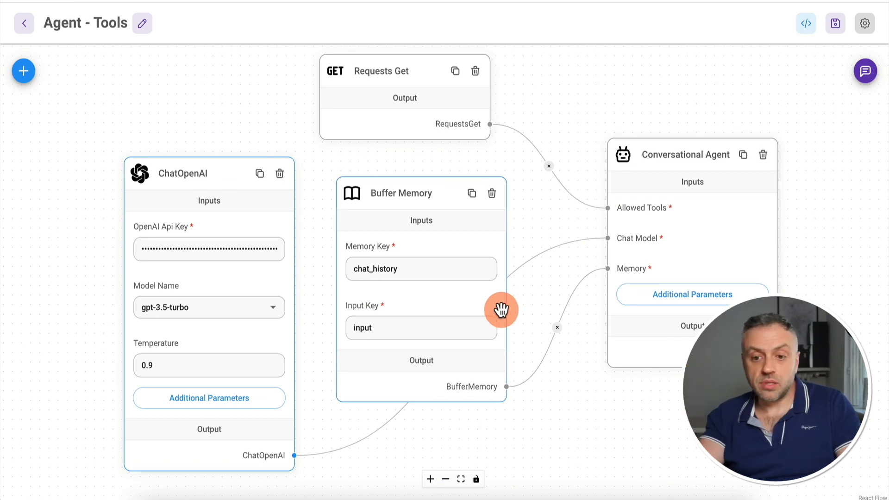
pyautogui.click(710, 163)
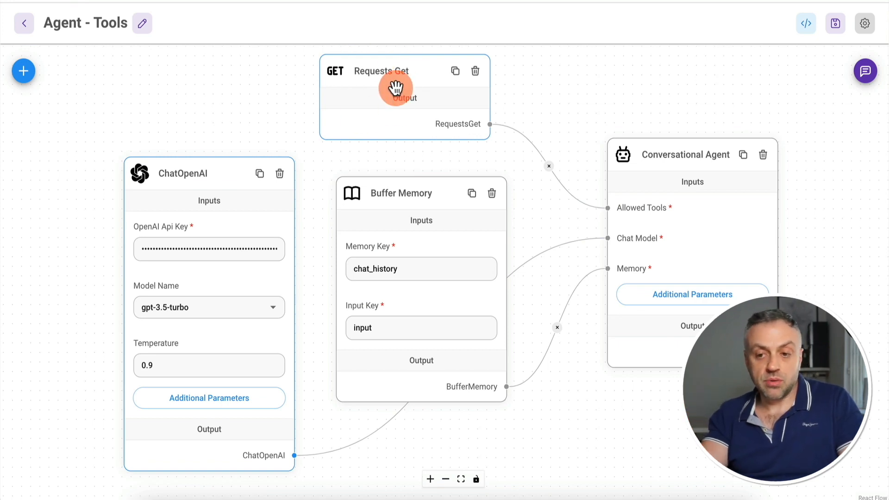
pyautogui.click(865, 71)
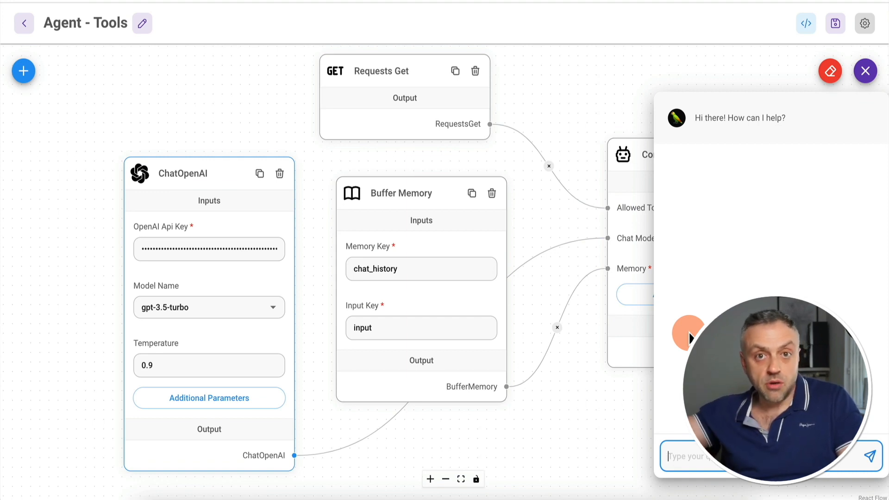
pyautogui.click(737, 459)
pyautogui.hotkey('ctrl', 'v')
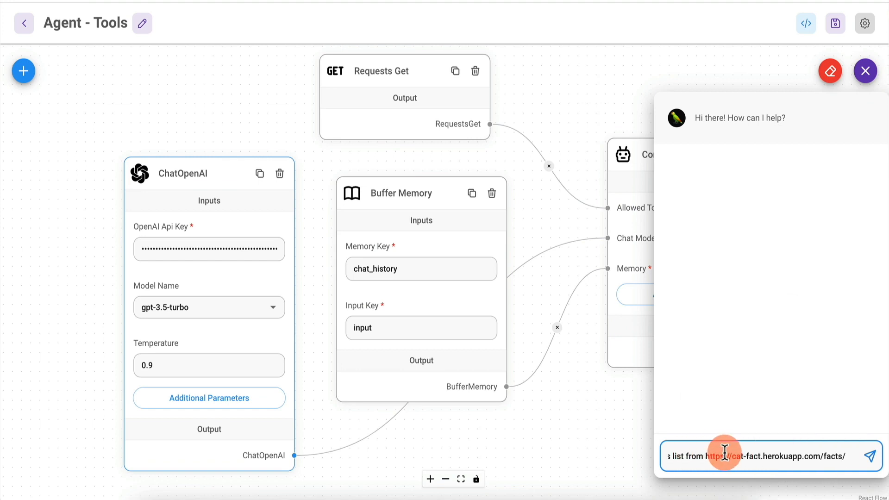
pyautogui.press('Home')
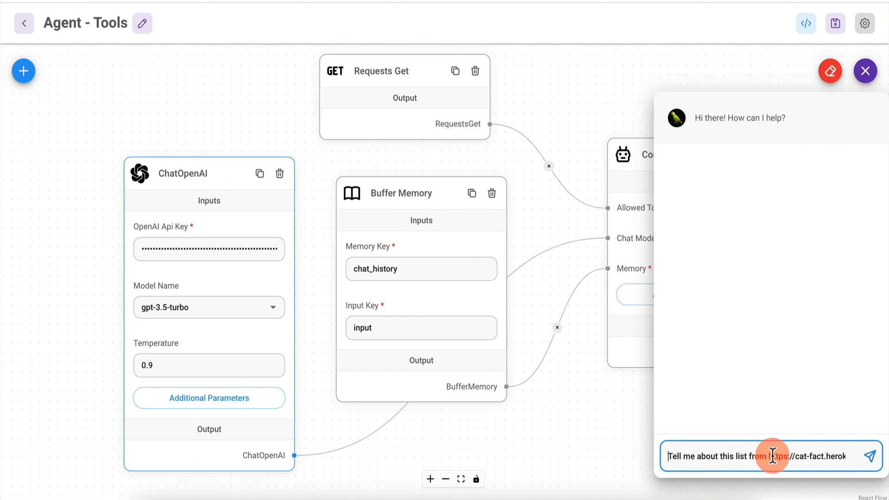
pyautogui.press('End')
pyautogui.press('Home')
pyautogui.hotkey('alt', 'Right')
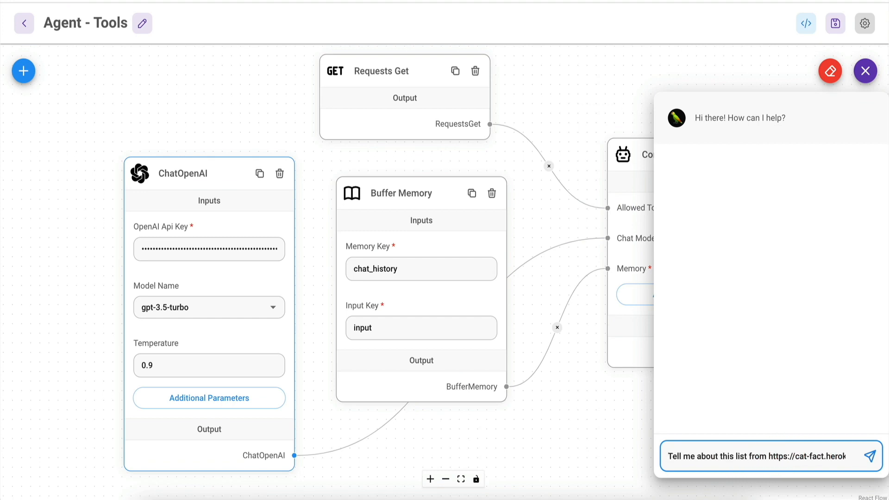
pyautogui.write('what this file')
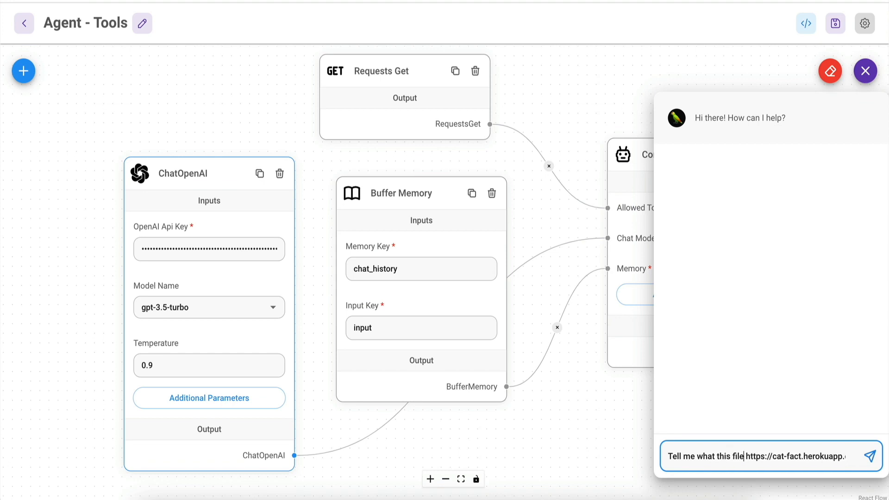
pyautogui.press('BackSpace')
pyautogui.press('BackSpace')
pyautogui.press('BackSpace')
pyautogui.press('BackSpace')
pyautogui.write('list is about')
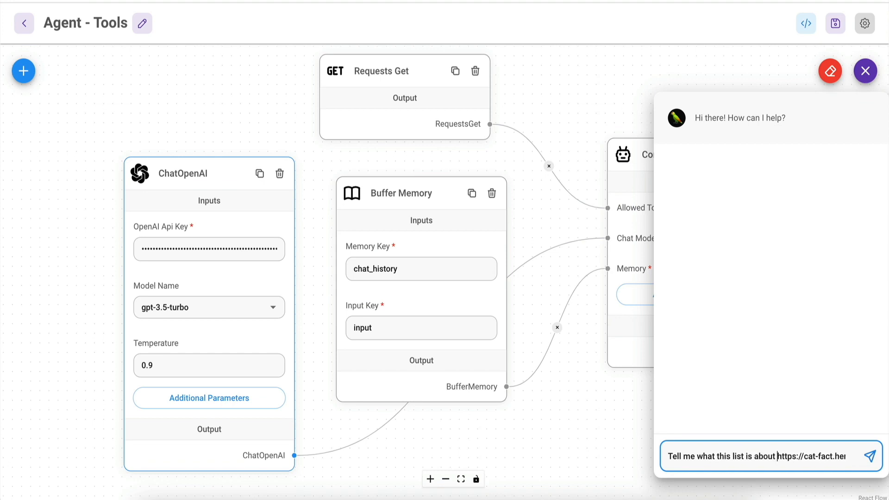
pyautogui.press('End')
pyautogui.hotkey('ctrl', 'a')
pyautogui.hotkey('ctrl', 'c')
pyautogui.press('Return')
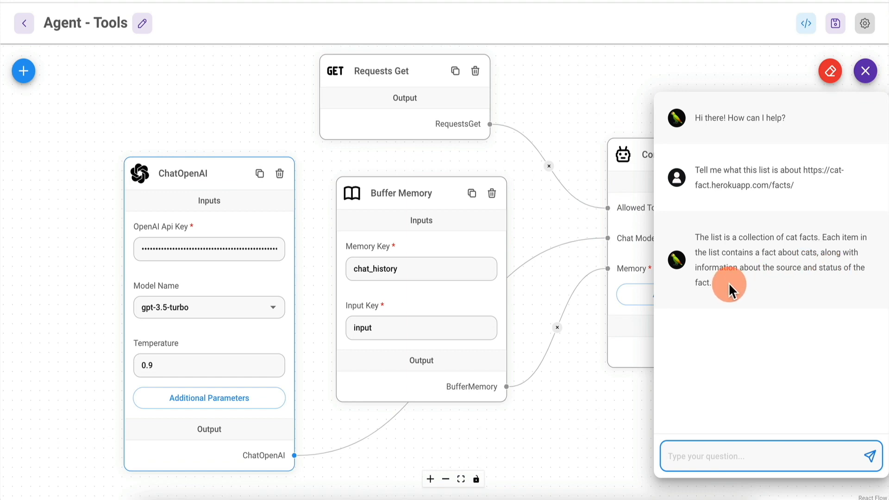
# Step: Send "Tell me an interesting fact from this list:" followed by the copied question with the cat facts URL
pyautogui.click(699, 456)
pyautogui.write('Tell me an interesting fact f')
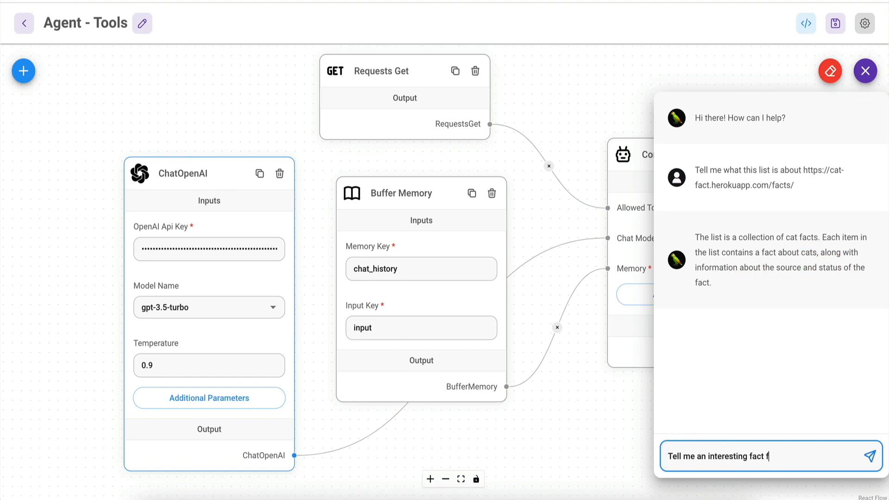
pyautogui.write('rom this list:')
pyautogui.hotkey('ctrl', 'v')
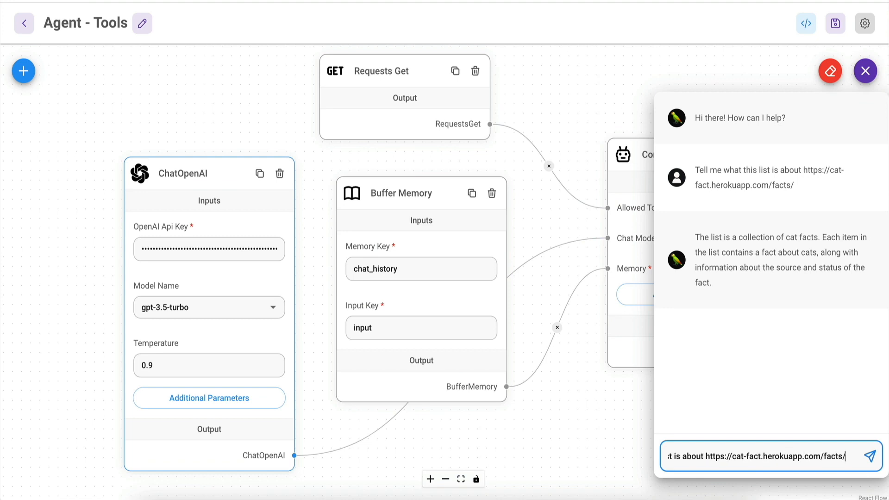
pyautogui.press('Return')
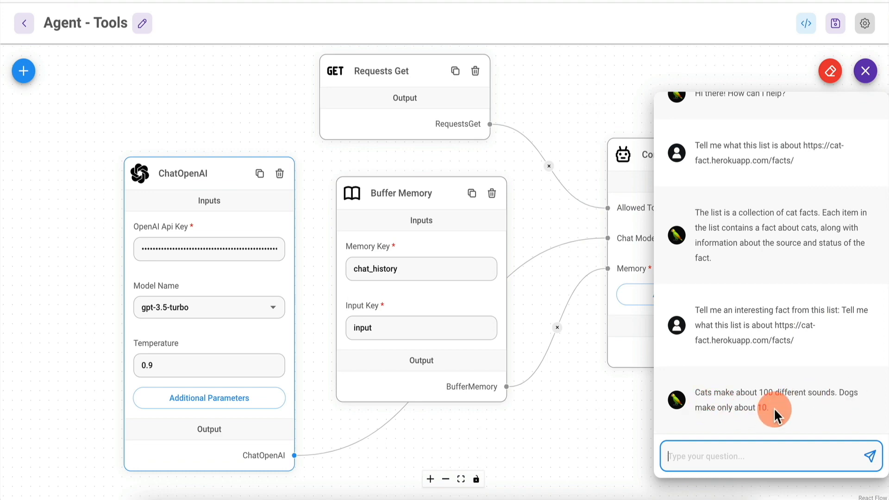
# Step: Check the agent's answer against the JSON data by highlighting the text of the first object in the JSON viewer
pyautogui.click(651, 497)
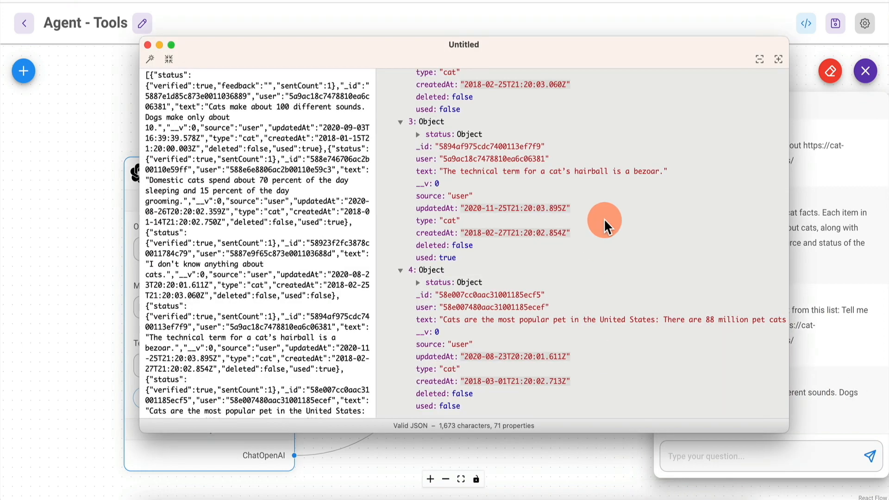
pyautogui.scroll(10, 604, 218)
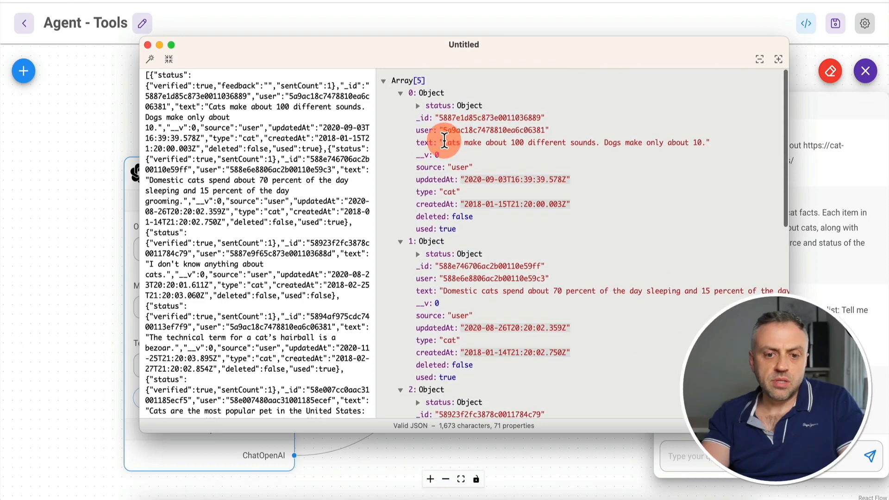
pyautogui.moveTo(443, 142); pyautogui.dragTo(709, 145)
pyautogui.click(718, 147)
# Step: Return to the chat and send "Tell me another interesting fact from this list:" followed by the copied question with the cat facts URL
pyautogui.click(713, 456)
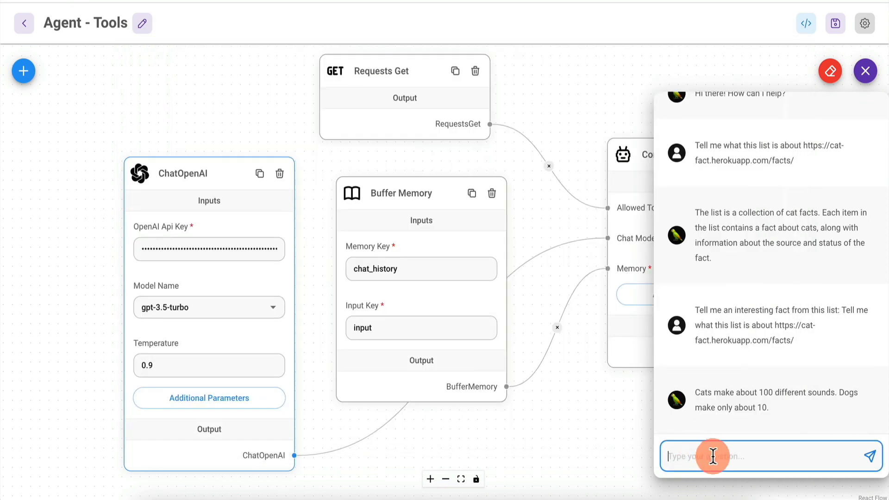
pyautogui.write('Tell me an')
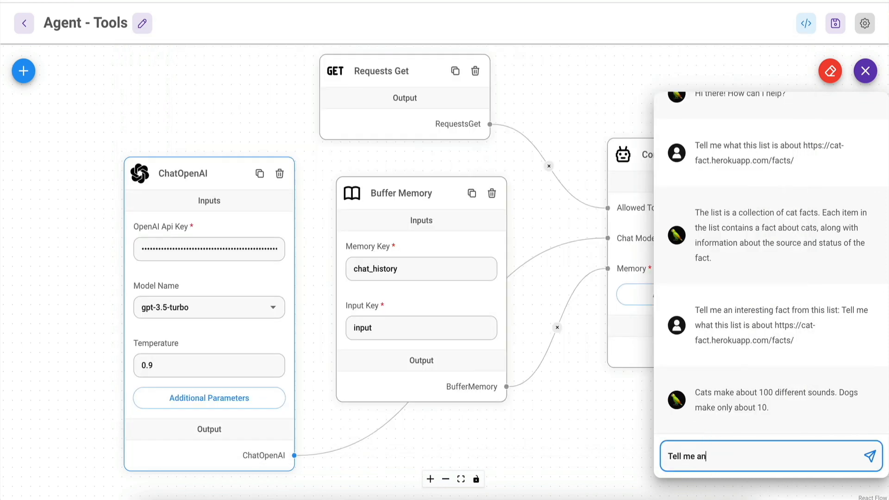
pyautogui.write('other interesting fact from this list')
pyautogui.press('Return')
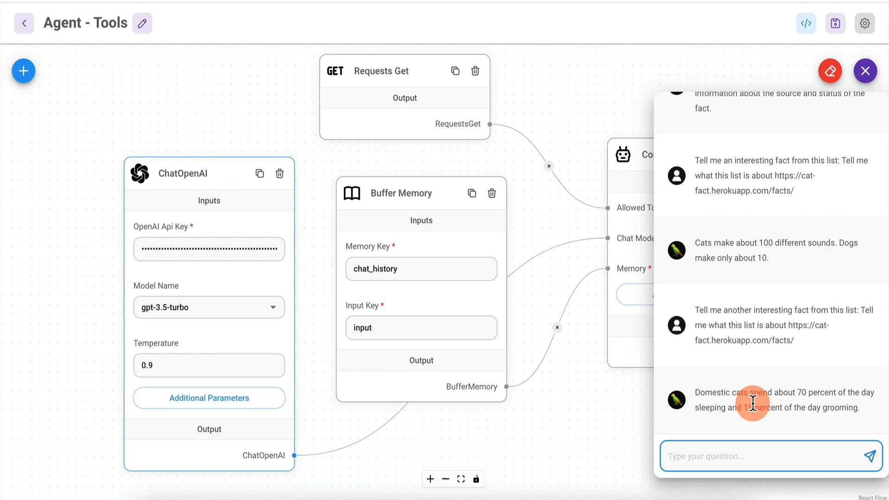
# Step: Check the second fact in the JSON viewer against the agent's latest answer, and return to the chatflow to close the chat
pyautogui.click(651, 498)
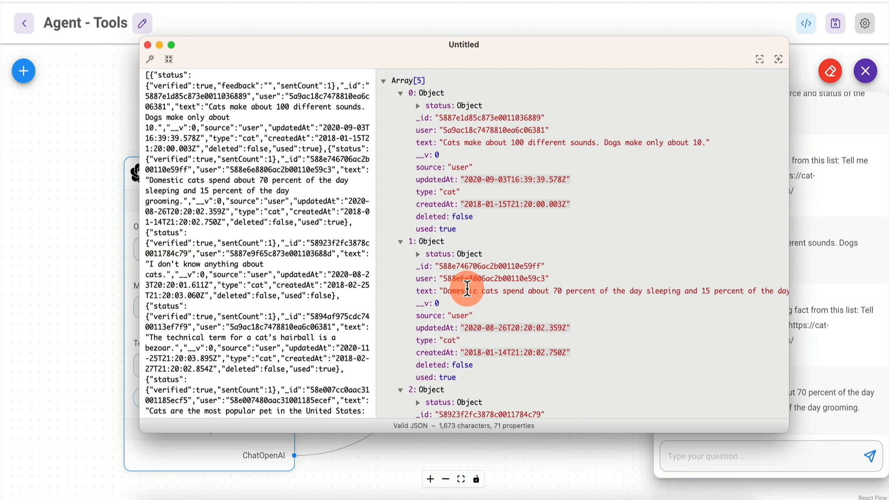
pyautogui.press('super+Tab')
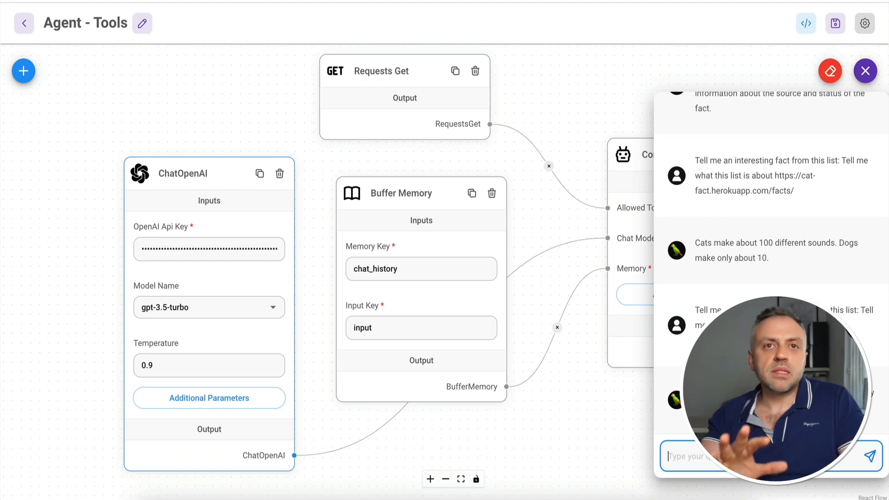
pyautogui.click(865, 71)
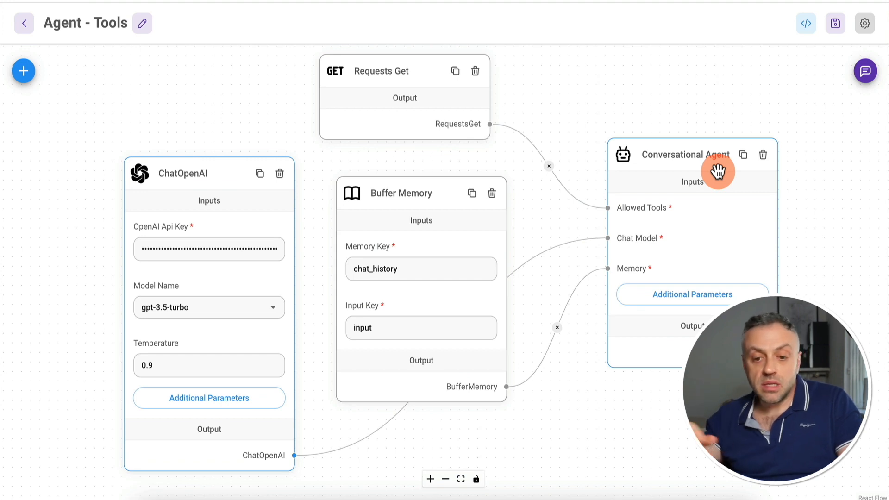
# Step: Open the list of nodes that can be added and expand its Tools category
pyautogui.click(23, 70)
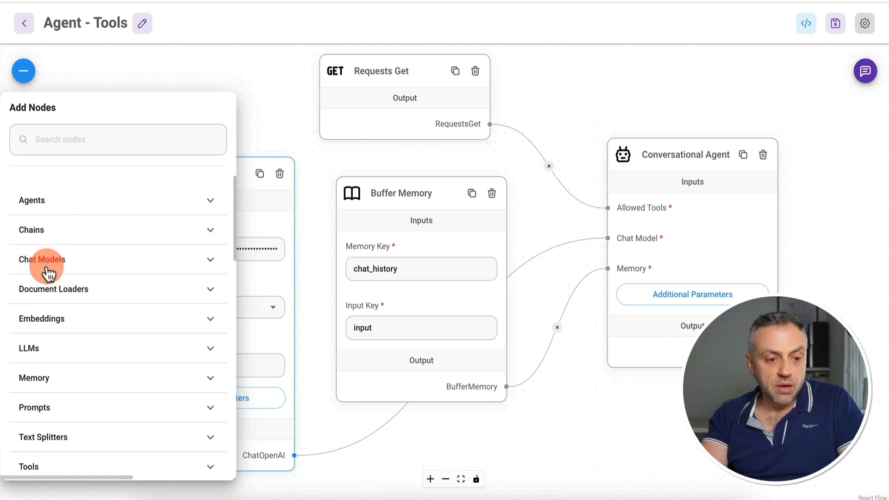
pyautogui.scroll(-1, 44, 339)
pyautogui.click(59, 441)
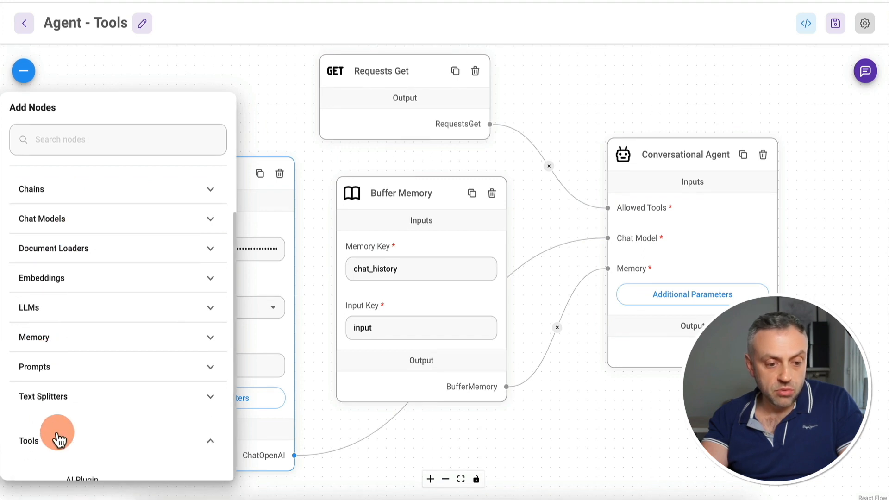
# Step: Find the Serp API tool in the Tools category and add it to the canvas above the Conversational Agent
pyautogui.scroll(-5, 59, 441)
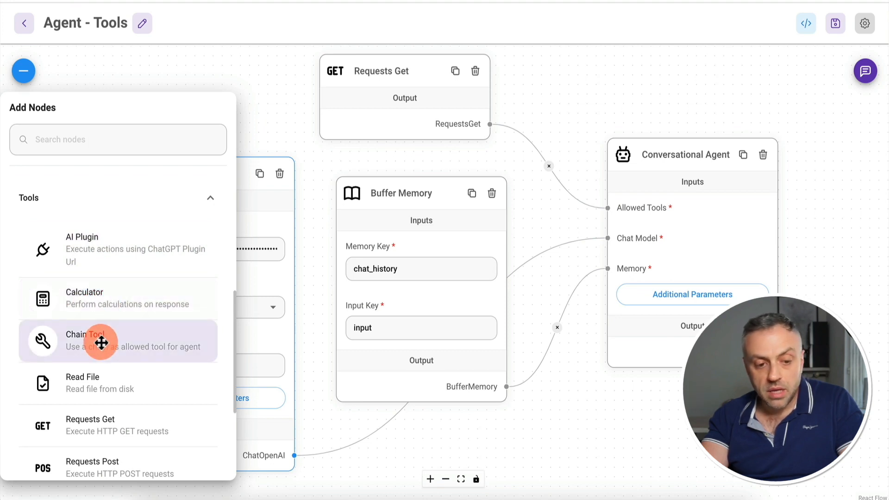
pyautogui.scroll(-1, 97, 333)
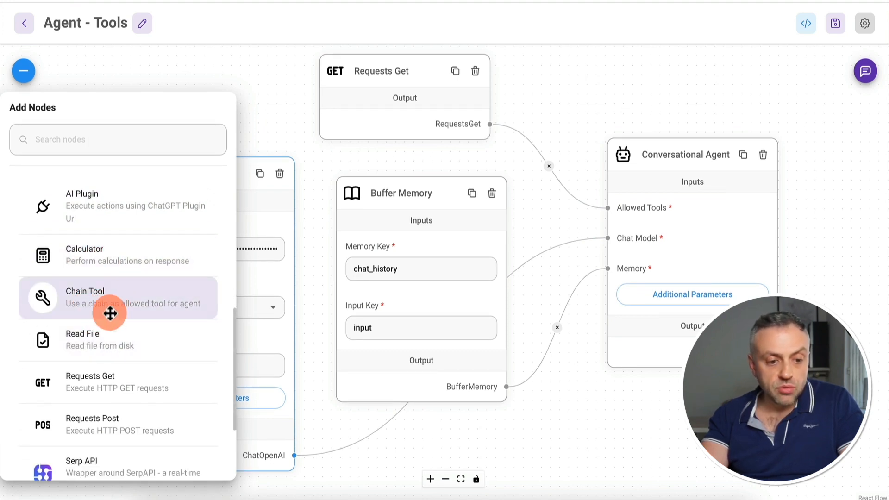
pyautogui.scroll(-3, 90, 342)
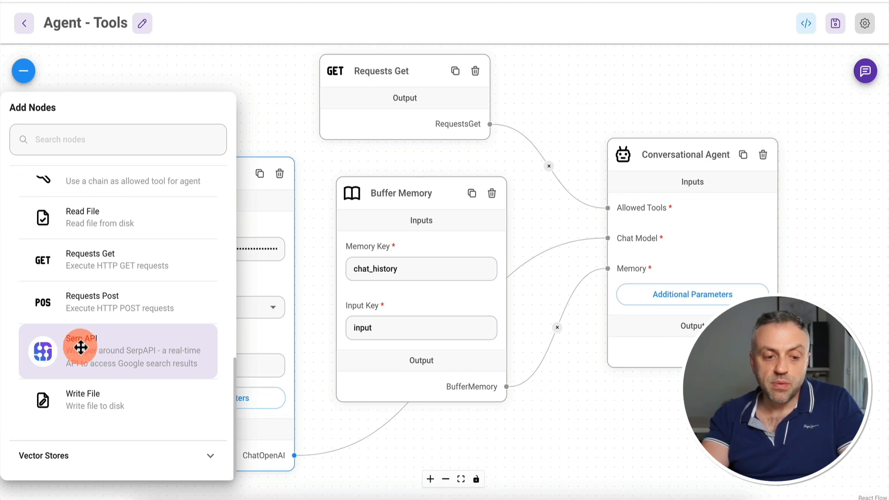
pyautogui.moveTo(75, 349); pyautogui.dragTo(589, 107)
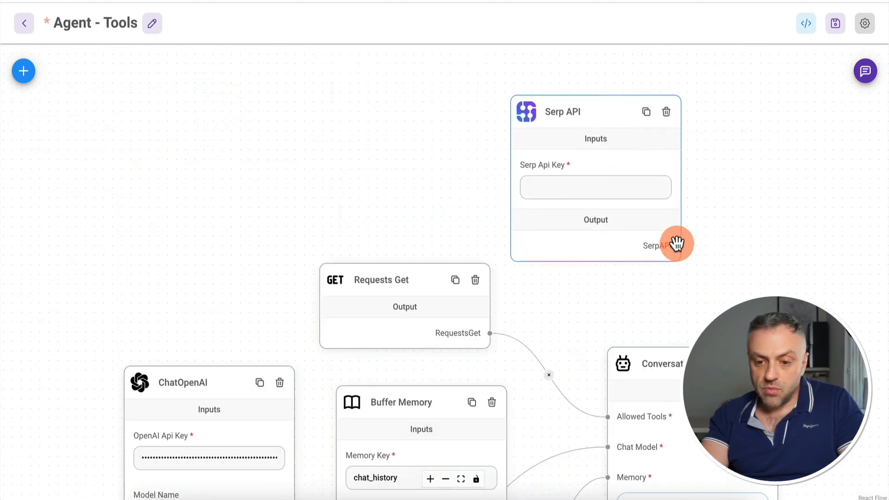
# Step: Connect the Serp API output to the Conversational Agent's Allowed Tools and place the Serp API node above Requests Get
pyautogui.moveTo(679, 246); pyautogui.dragTo(608, 417)
pyautogui.moveTo(590, 110); pyautogui.dragTo(420, 82)
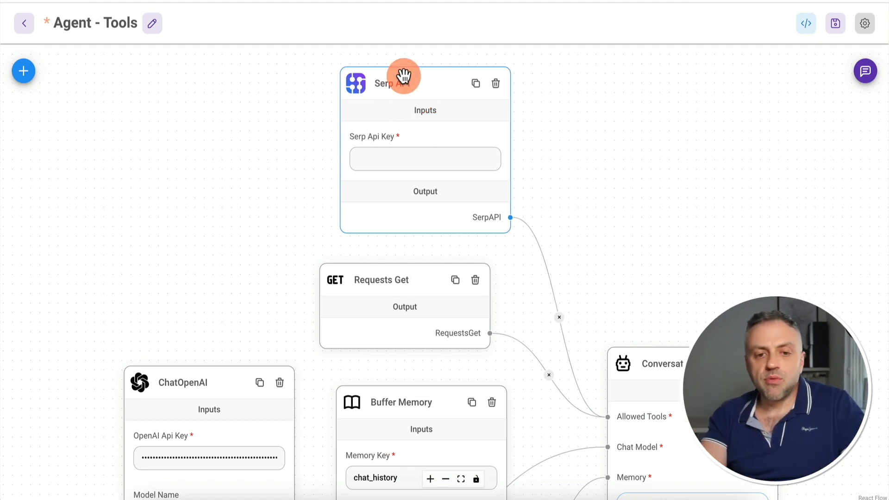
pyautogui.moveTo(430, 83); pyautogui.dragTo(419, 71)
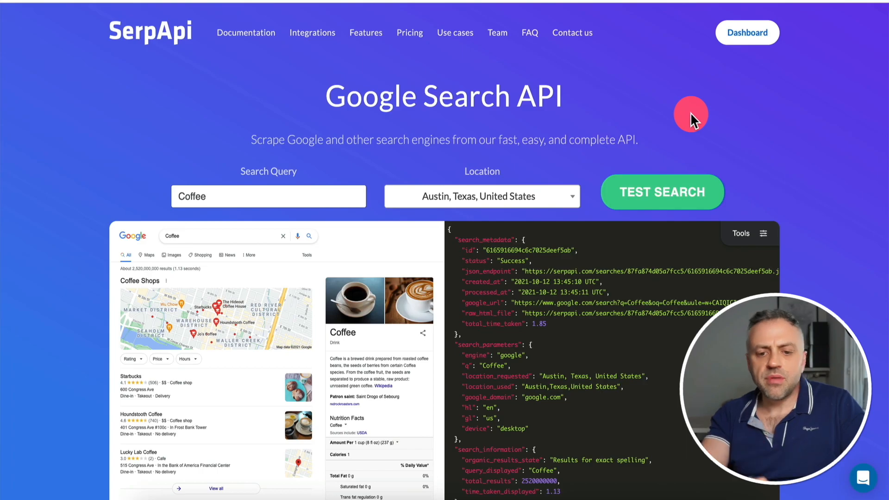
# Step: Switch to the SerpApi dashboard and look through the search engine APIs listed in its documentation
pyautogui.click(546, 1)
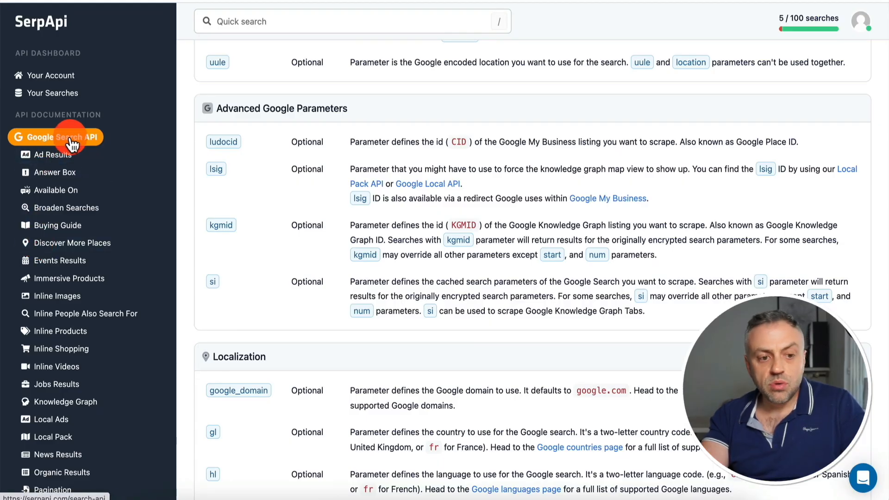
pyautogui.scroll(-10, 95, 143)
pyautogui.scroll(-3, 96, 143)
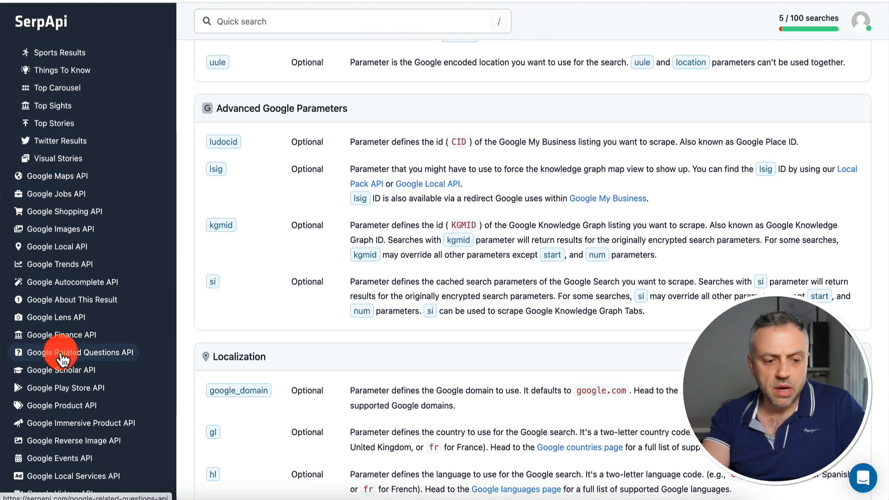
pyautogui.scroll(-3, 56, 353)
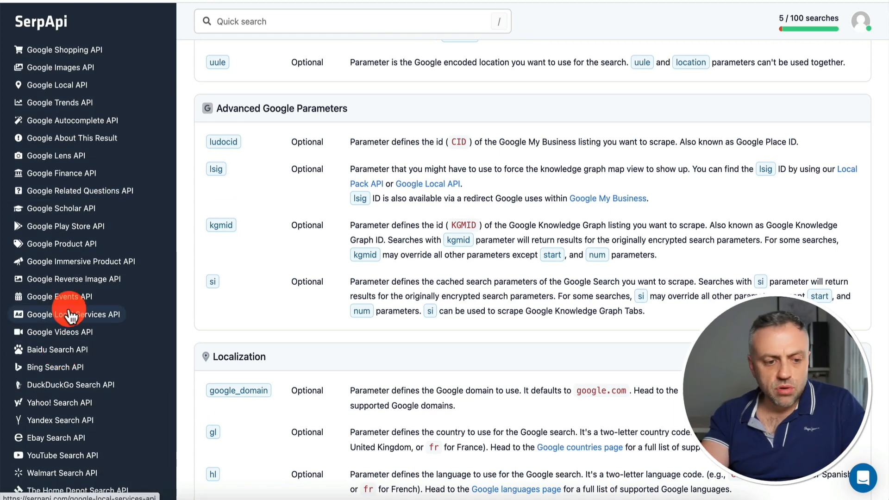
pyautogui.scroll(-2, 45, 355)
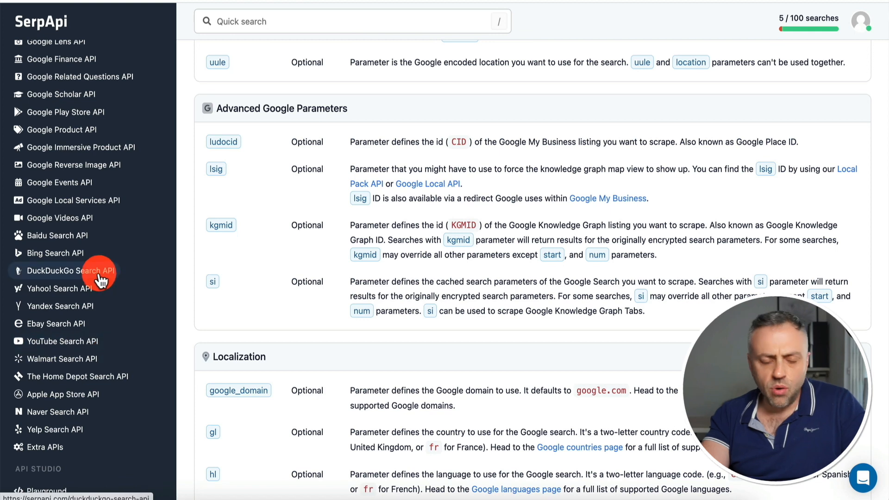
pyautogui.scroll(15, 46, 194)
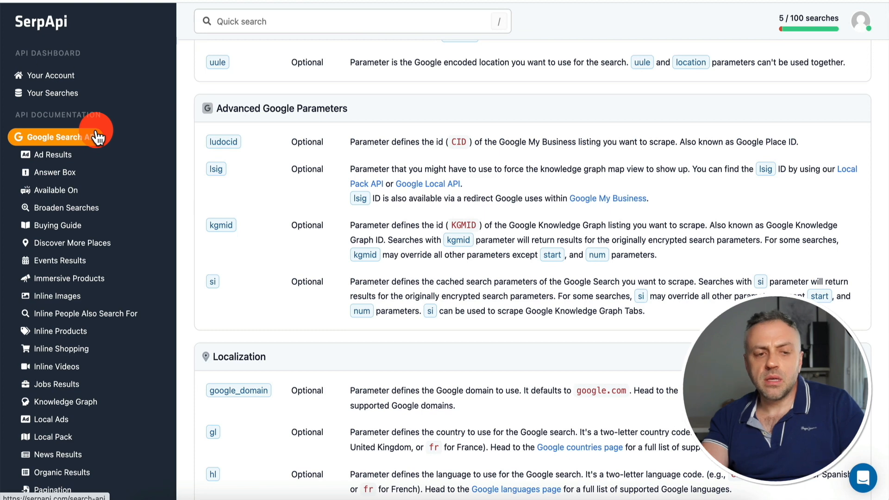
# Step: Copy the private API key from the SerpApi account page and paste it into the Serp API node's Serp Api Key field in Flowise
pyautogui.click(64, 78)
pyautogui.doubleClick(407, 86)
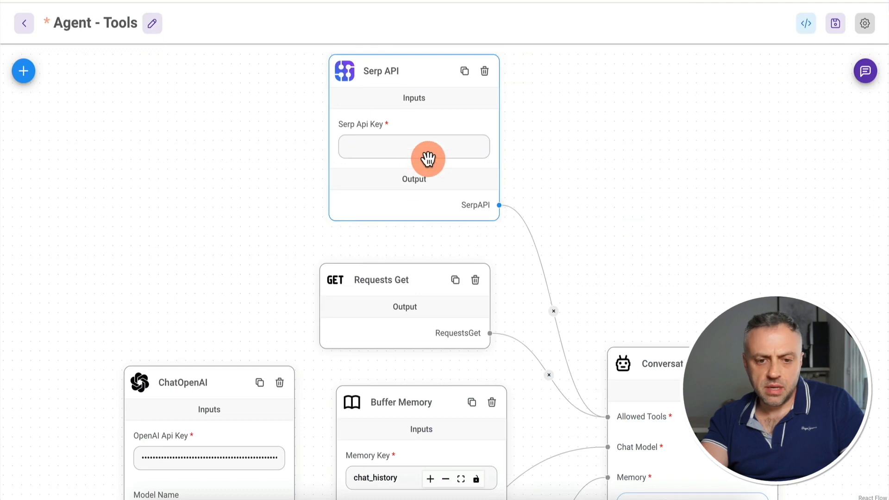
pyautogui.click(425, 154)
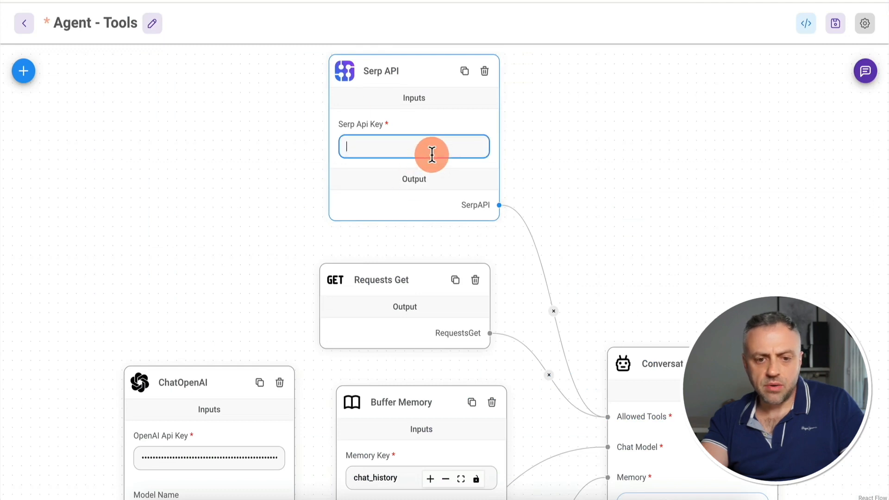
pyautogui.hotkey('ctrl', 'v')
pyautogui.click(601, 165)
pyautogui.moveTo(166, 258); pyautogui.dragTo(163, 216)
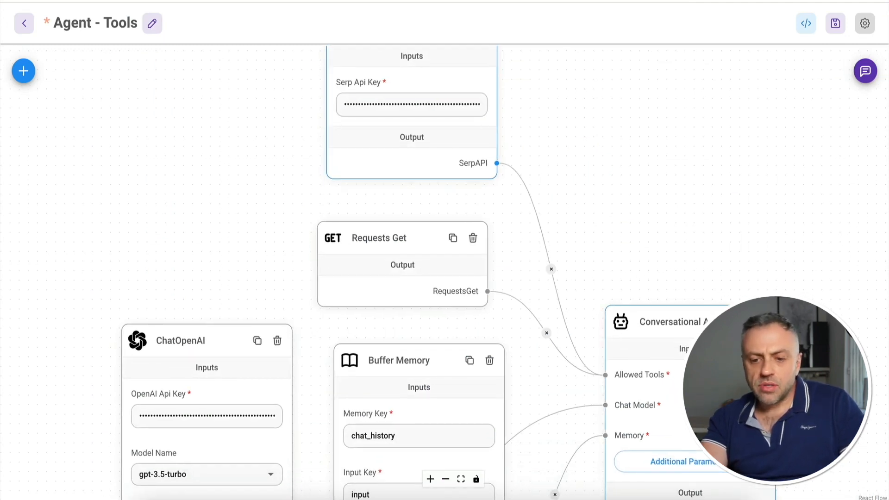
pyautogui.moveTo(590, 140); pyautogui.dragTo(589, 206)
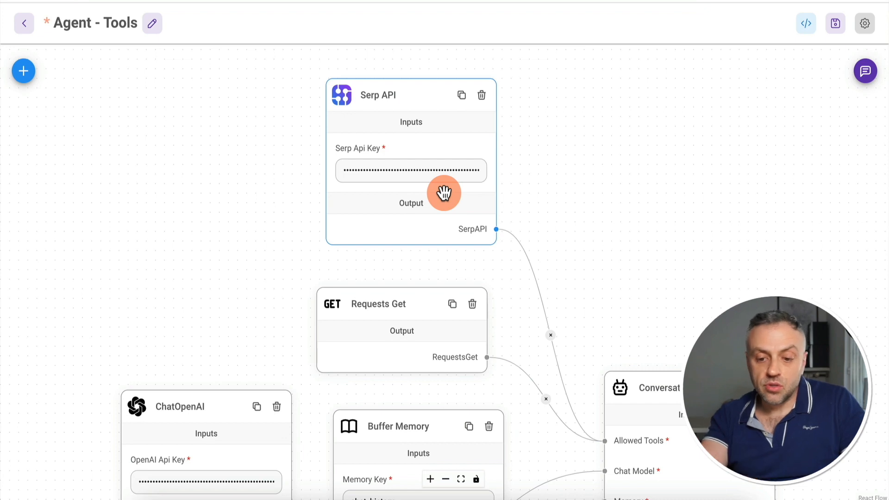
# Step: Save the Agent - Tools chatflow with the Serp API tool added
pyautogui.click(835, 23)
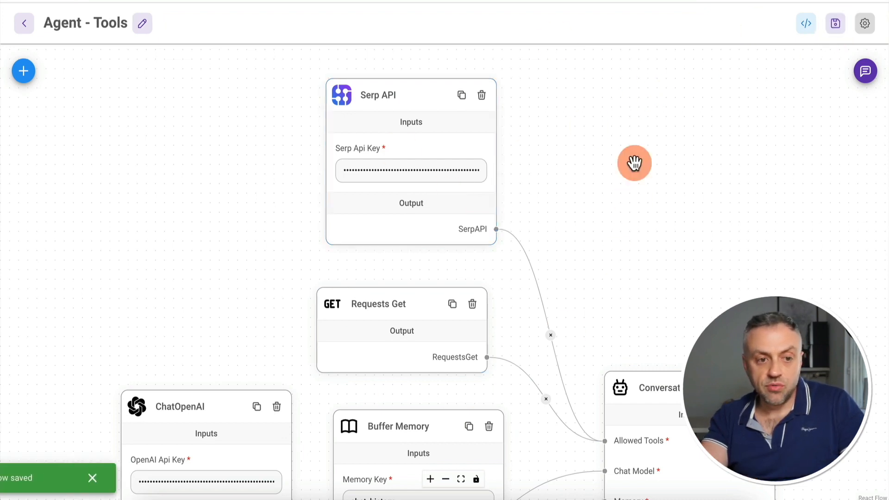
pyautogui.click(836, 24)
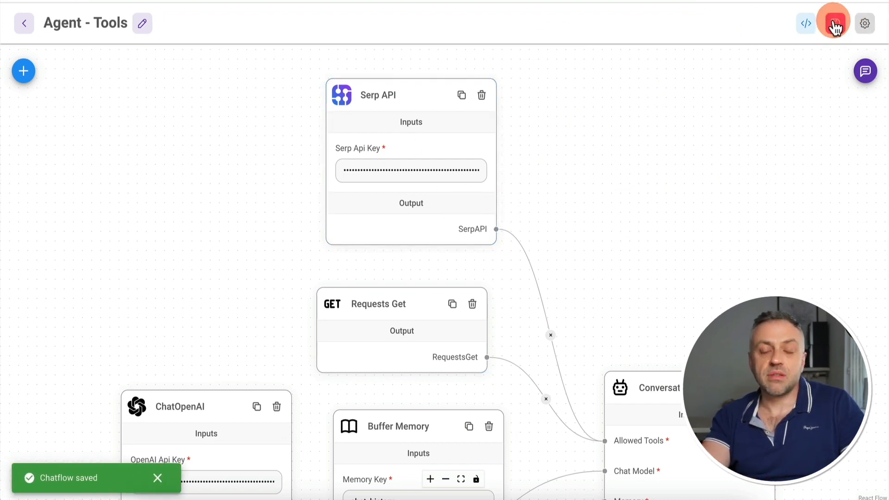
pyautogui.click(563, 133)
pyautogui.click(444, 99)
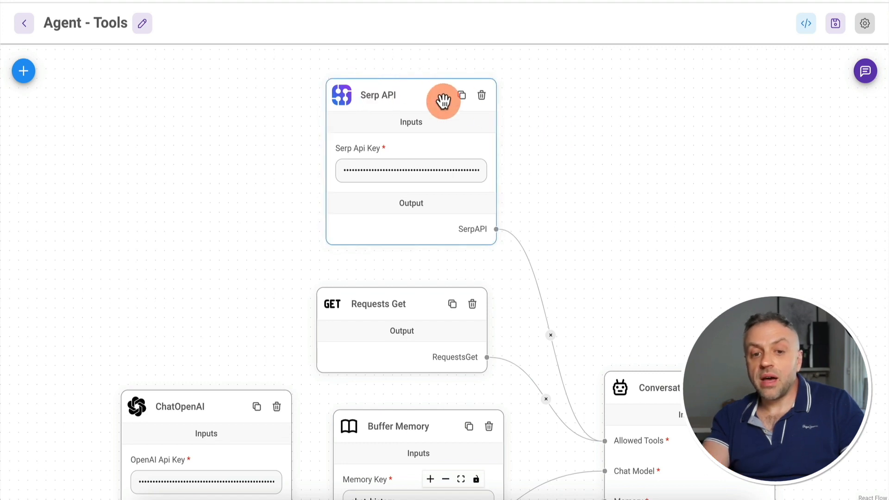
pyautogui.click(865, 71)
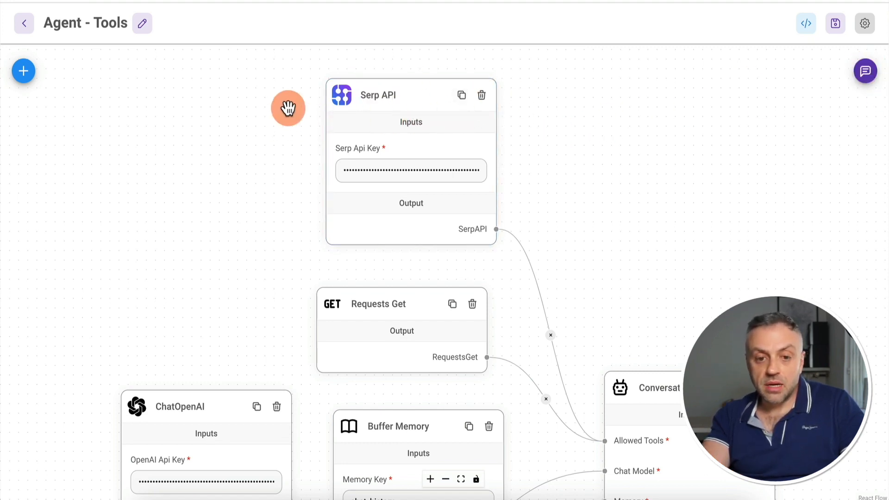
pyautogui.click(412, 80)
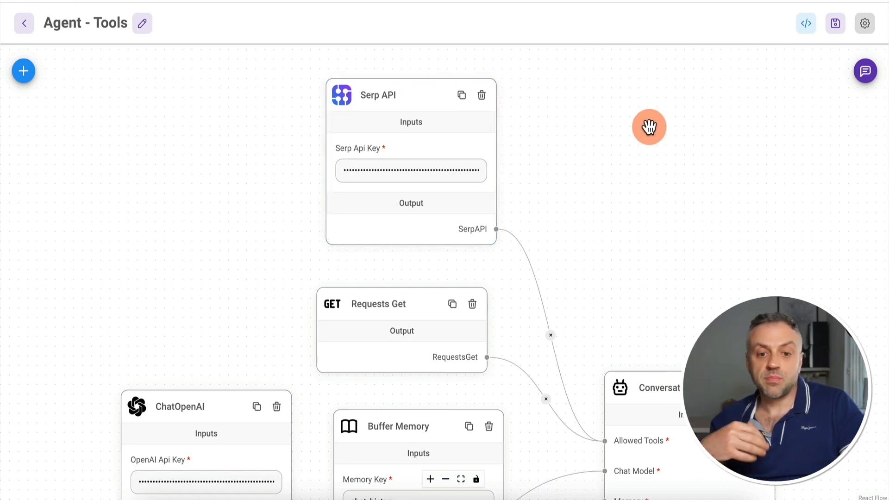
# Step: Ask the agent "Whats the weather in San Diego right now?" in the chat and check the resulting query in SerpApi's search history
pyautogui.click(866, 72)
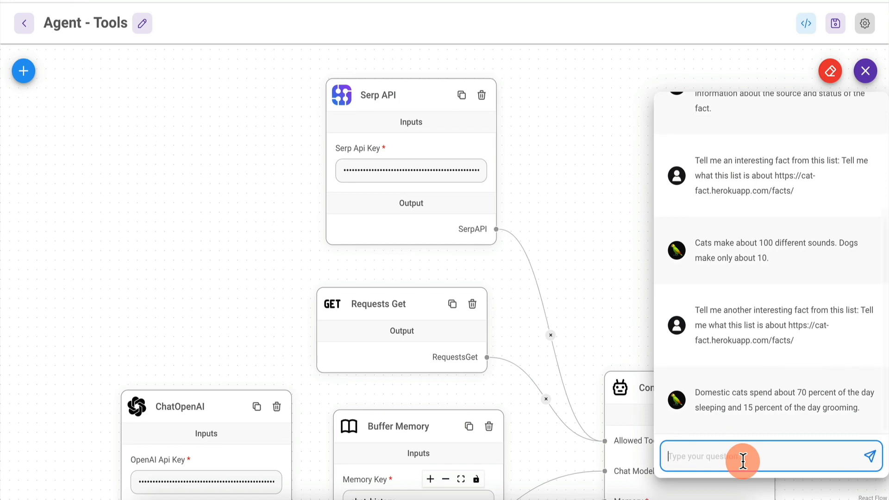
pyautogui.write('Whats ')
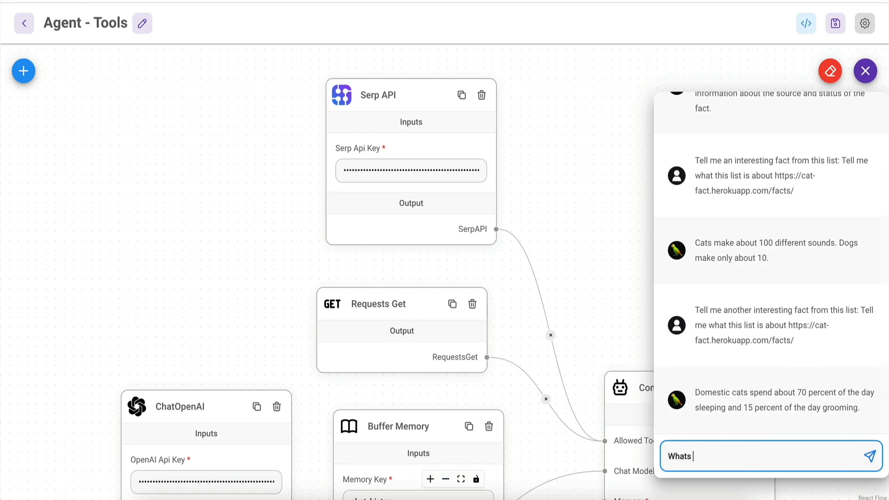
pyautogui.write('the weather in San Diego right')
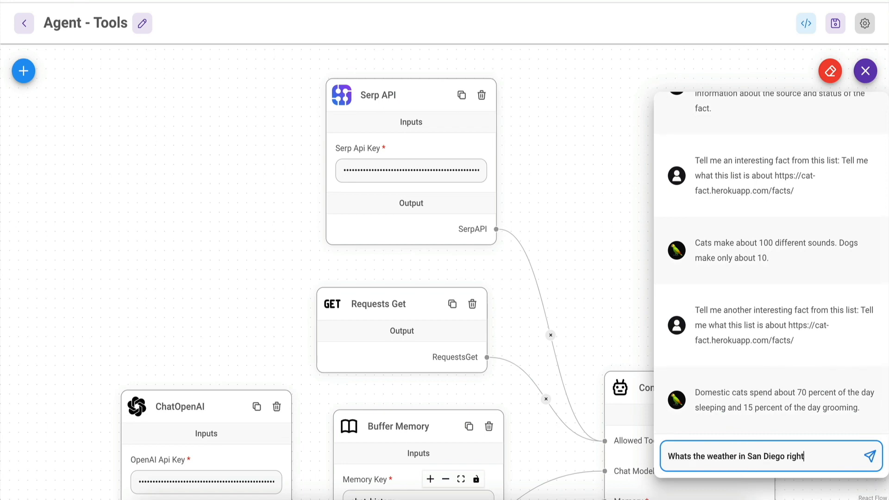
pyautogui.write(' now?')
pyautogui.press('Return')
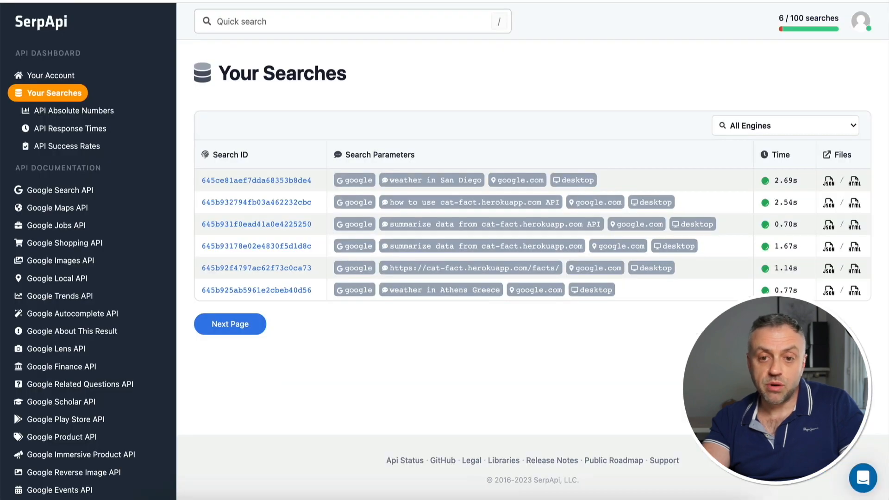
pyautogui.click(404, 172)
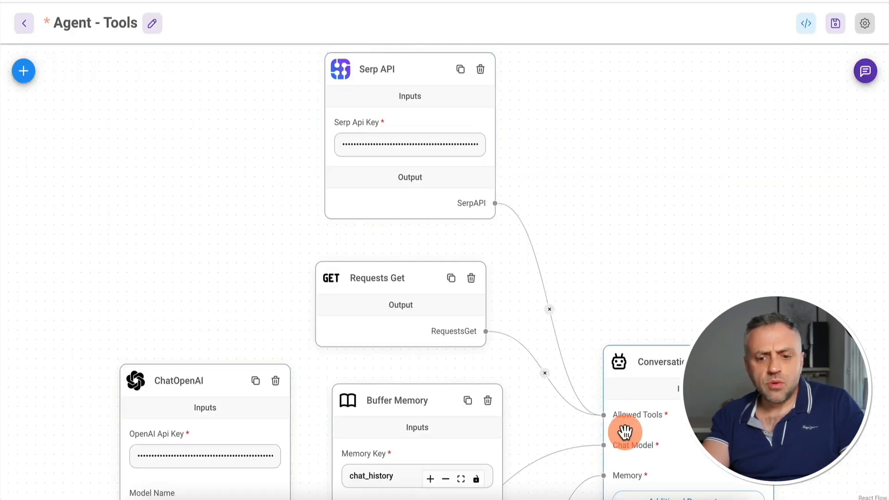
# Step: Add a Calculator tool node beside the Serp API node and connect it to the Conversational Agent's Allowed Tools
pyautogui.click(23, 71)
pyautogui.click(61, 467)
pyautogui.scroll(-5, 99, 381)
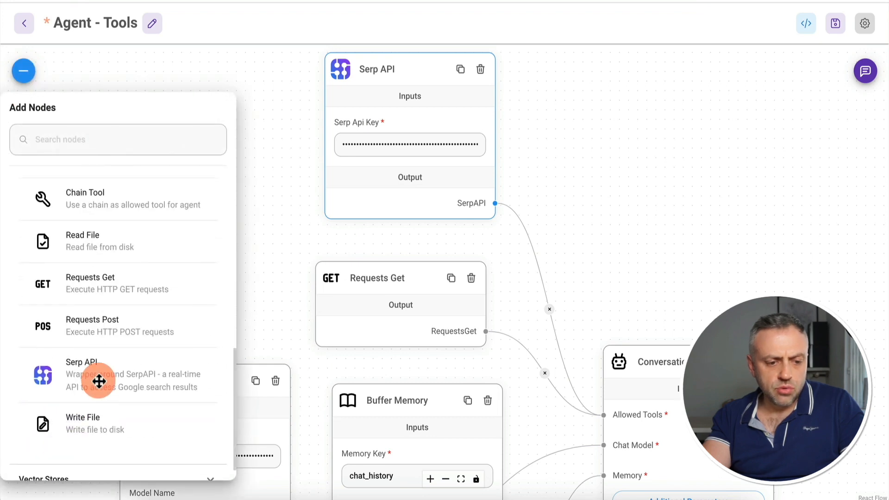
pyautogui.scroll(3, 110, 354)
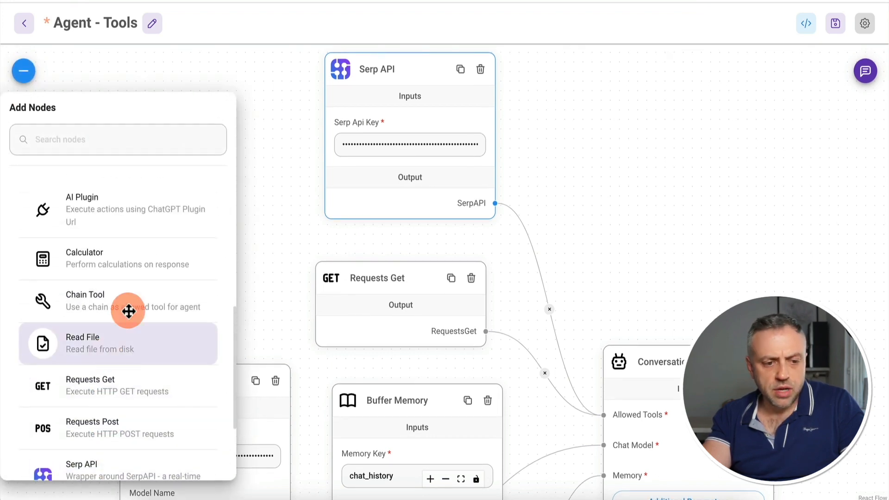
pyautogui.scroll(1, 127, 309)
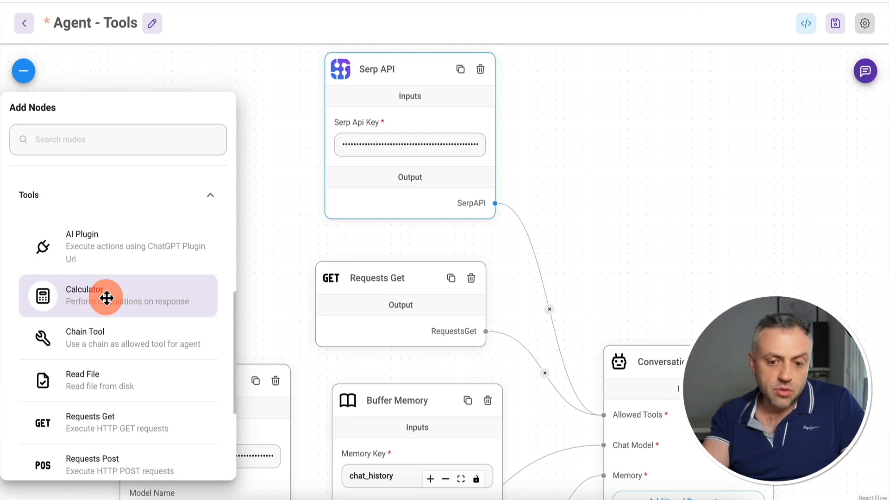
pyautogui.moveTo(107, 297); pyautogui.dragTo(627, 148)
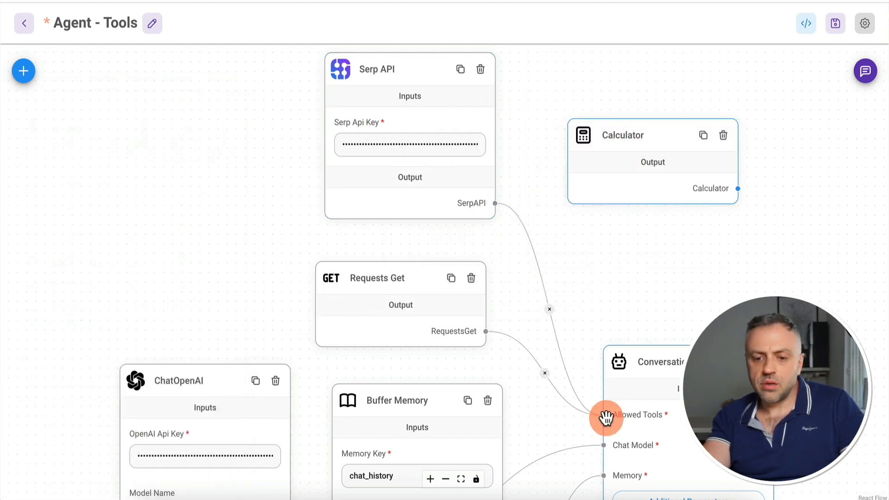
pyautogui.moveTo(606, 419); pyautogui.dragTo(737, 187)
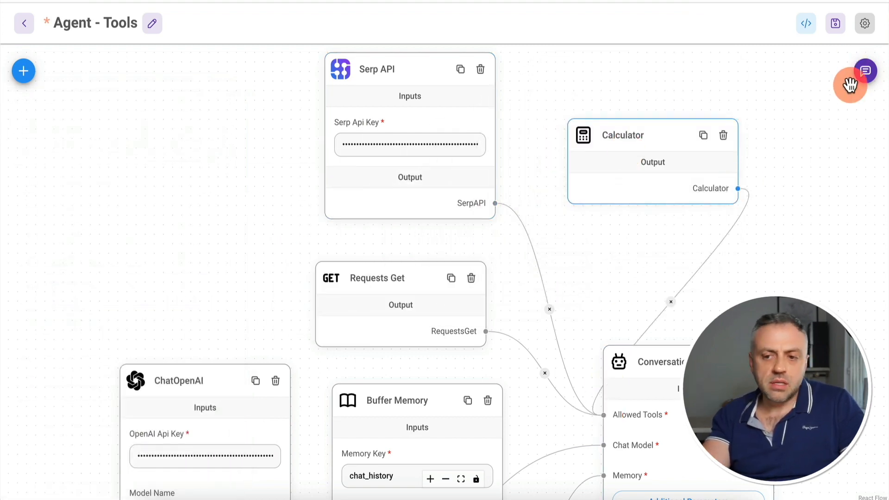
pyautogui.moveTo(664, 133); pyautogui.dragTo(612, 79)
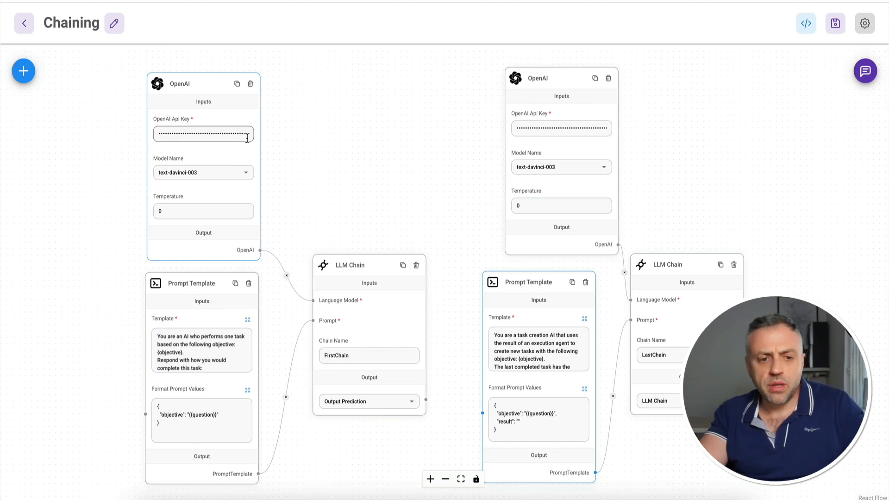
# Step: In the Chaining flow, link the first LLM Chain's Output Prediction to the second Prompt Template's Format Prompt Values, and remove that link again
pyautogui.click(358, 106)
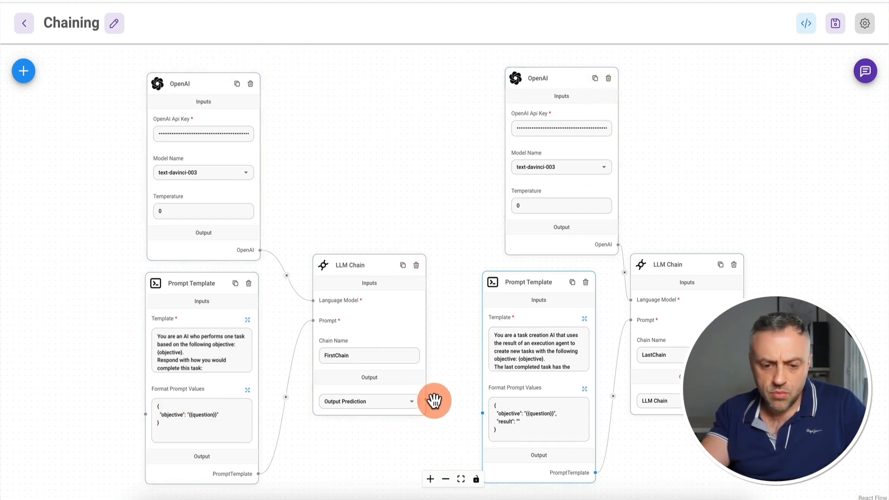
pyautogui.moveTo(425, 400); pyautogui.dragTo(482, 413)
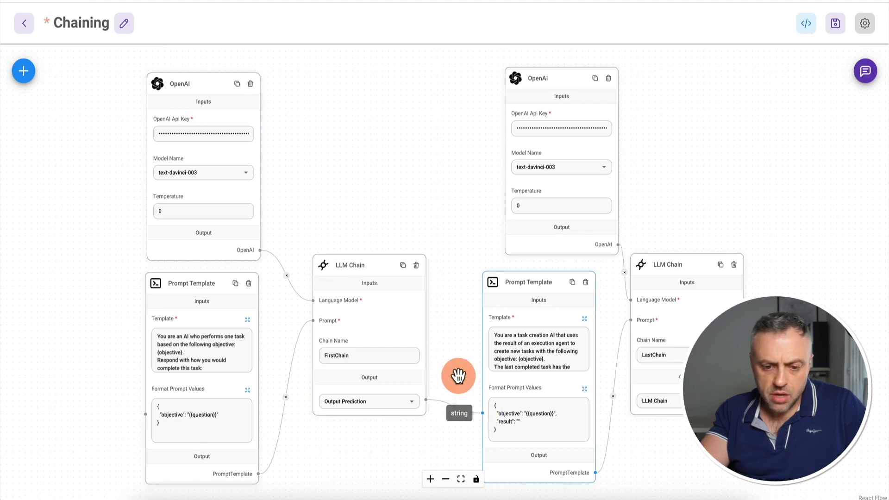
pyautogui.click(454, 406)
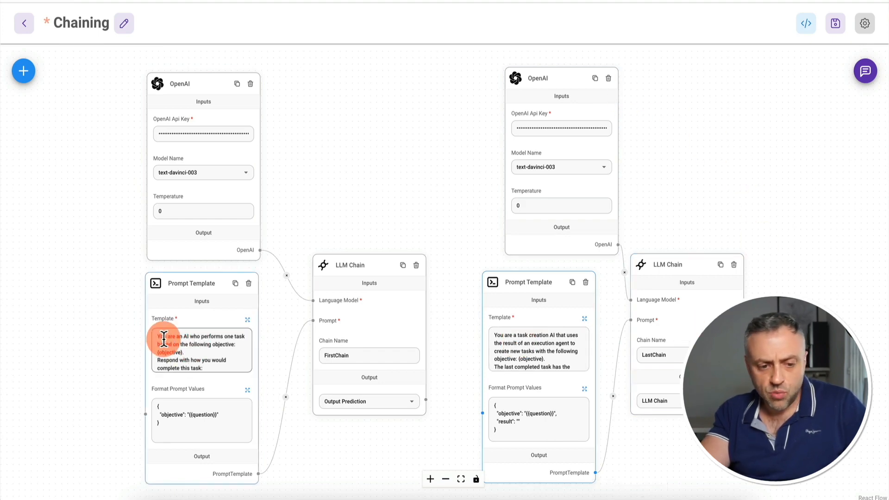
# Step: Review the full template text of the first Prompt Template and of the second Prompt Template without changing either
pyautogui.click(249, 319)
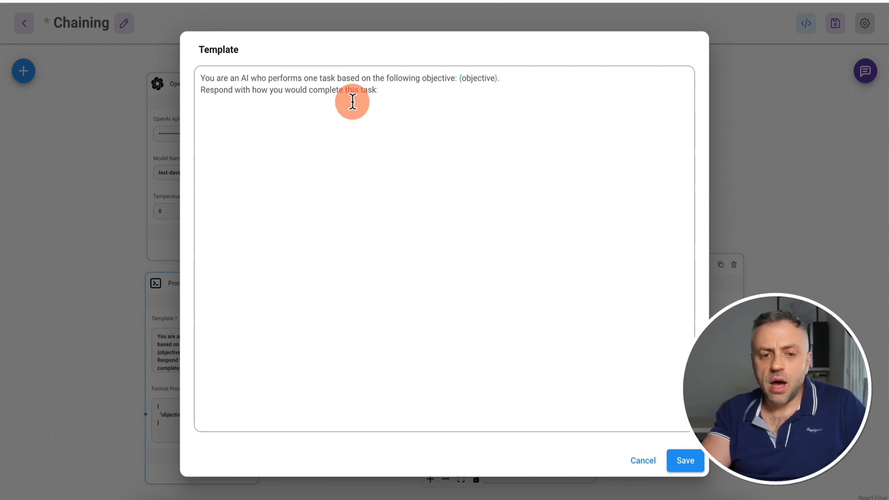
pyautogui.click(648, 463)
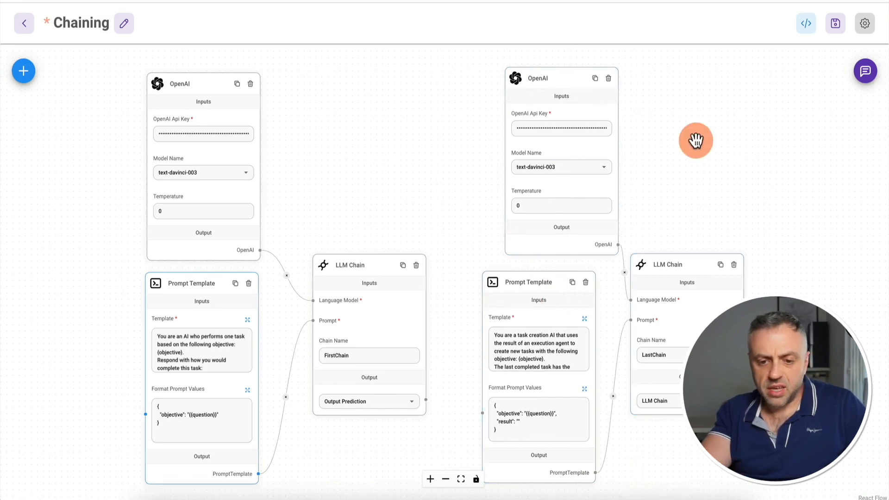
pyautogui.click(585, 319)
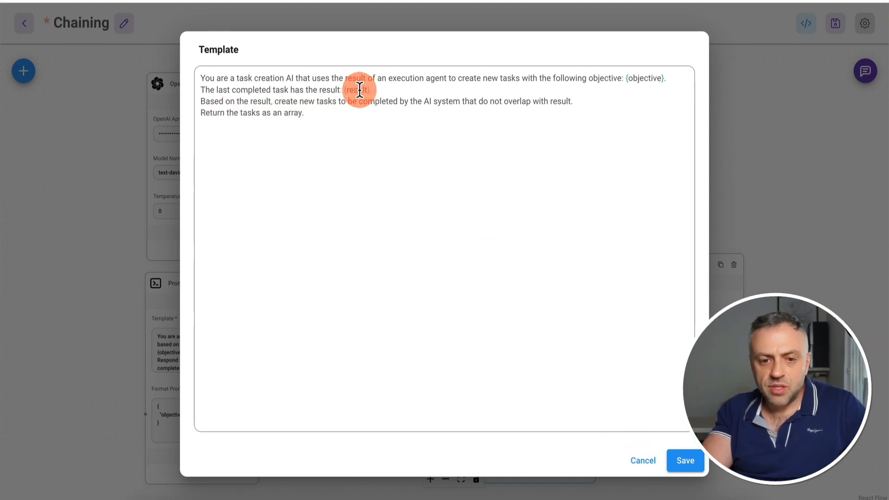
pyautogui.click(643, 462)
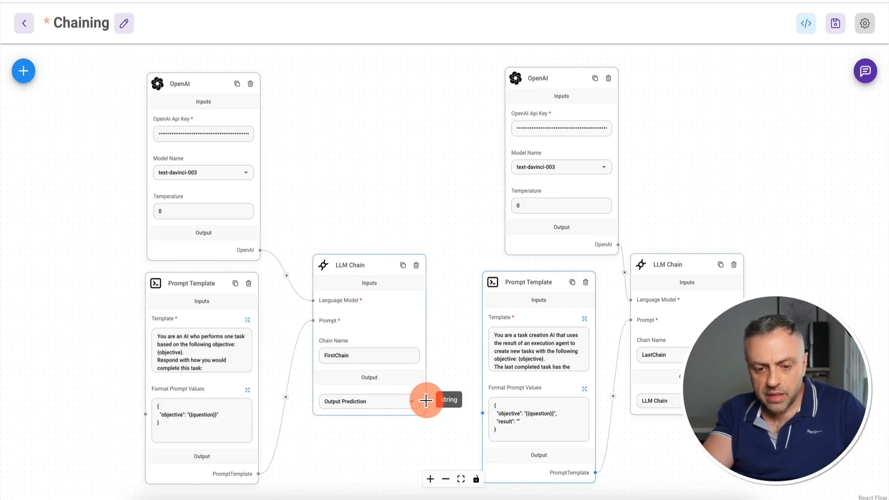
# Step: Link the first LLM Chain's Output Prediction to the second Prompt Template's Format Prompt Values and compare the variables offered with and without the link
pyautogui.moveTo(426, 400); pyautogui.dragTo(483, 412)
pyautogui.click(585, 389)
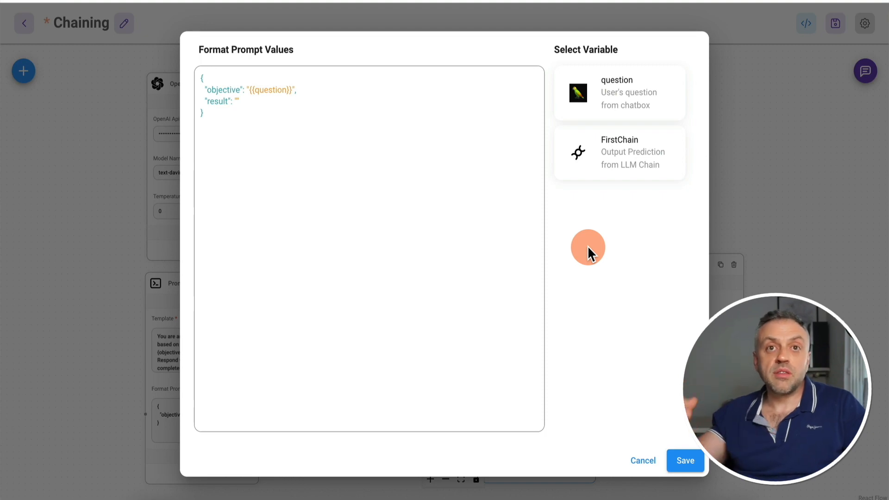
pyautogui.click(643, 460)
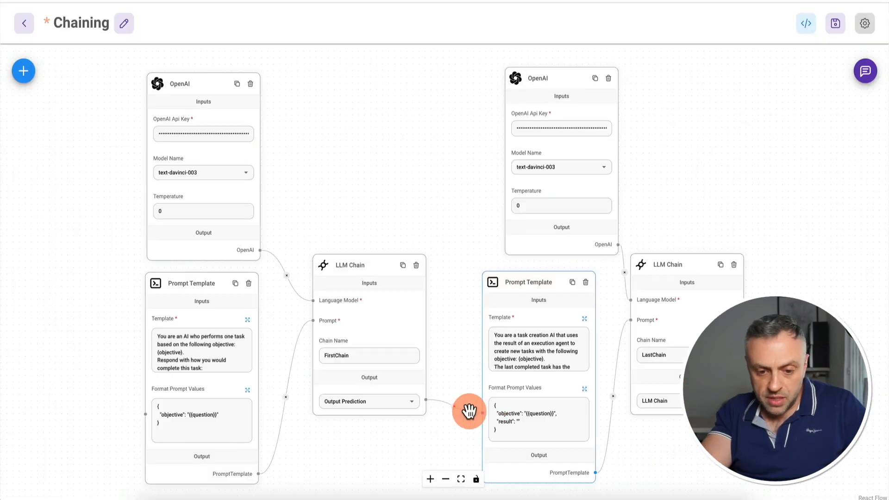
pyautogui.click(584, 389)
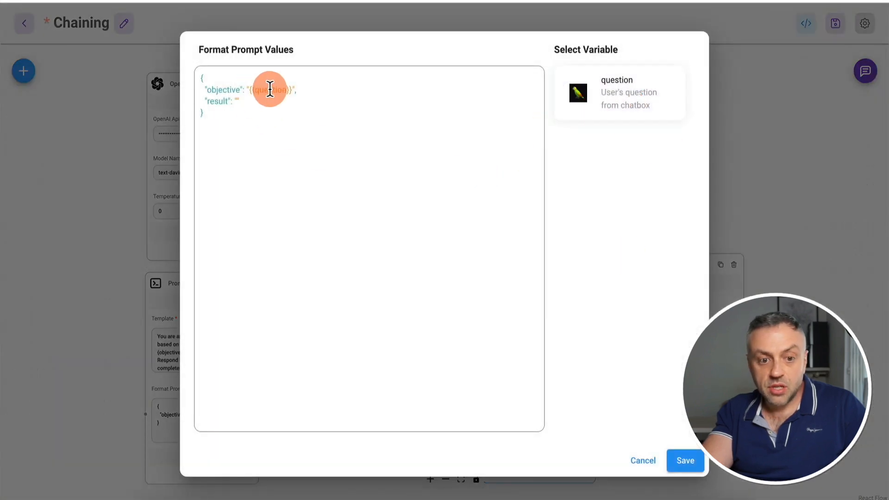
pyautogui.click(642, 461)
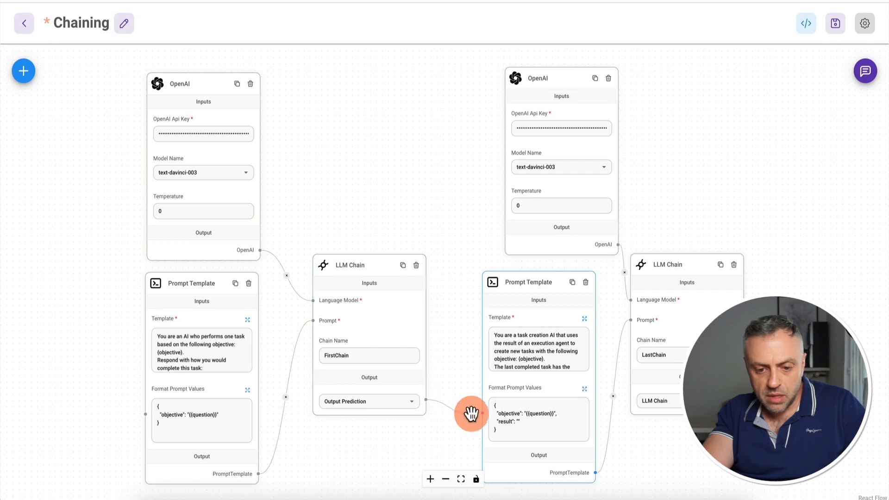
# Step: Set "result" in the second Prompt Template's Format Prompt Values to the FirstChain output {{llmChain_0.data.instance}} and check where its template uses it
pyautogui.click(585, 390)
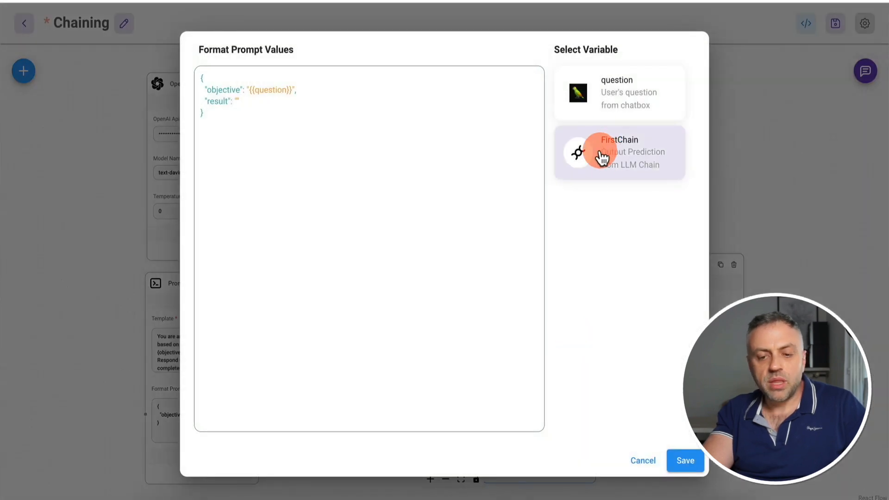
pyautogui.click(624, 151)
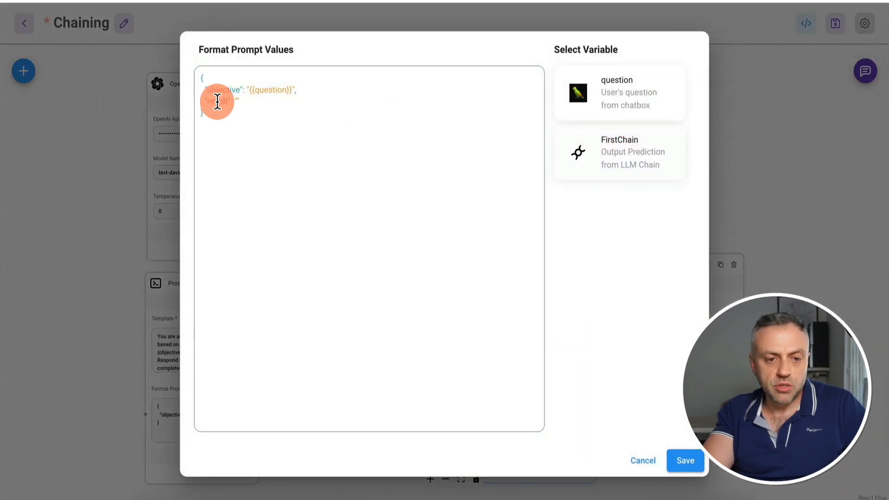
pyautogui.moveTo(205, 112); pyautogui.dragTo(337, 109)
pyautogui.press('super+c')
pyautogui.press('BackSpace')
pyautogui.click(236, 102)
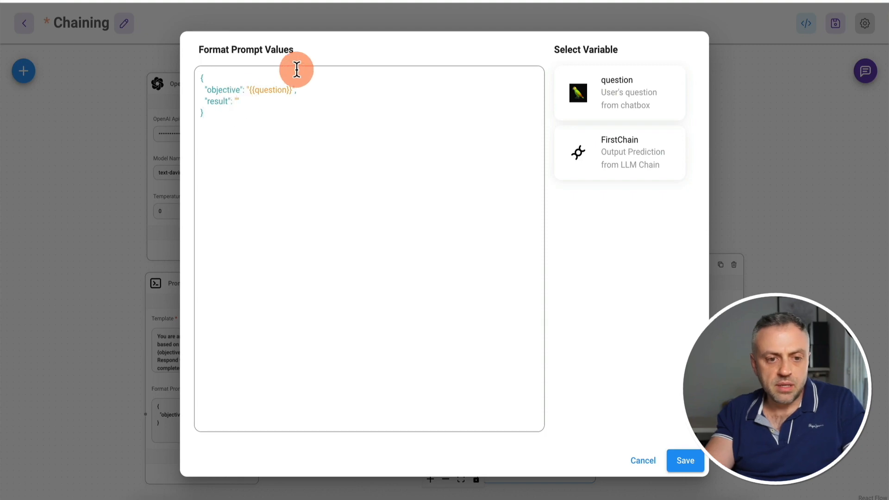
pyautogui.press('super+v')
pyautogui.click(682, 458)
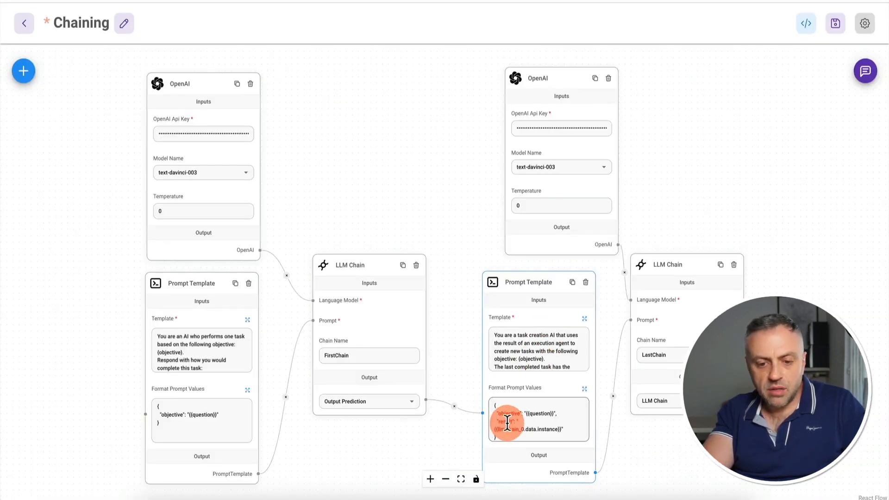
pyautogui.click(585, 318)
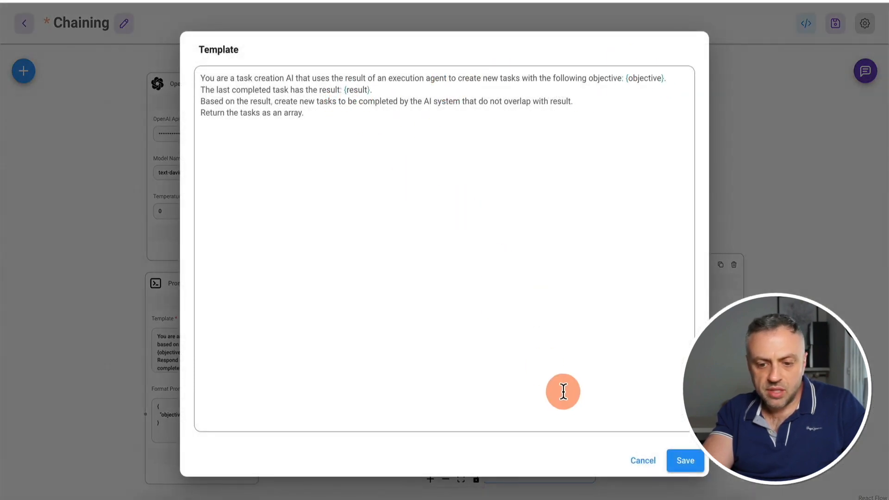
pyautogui.click(635, 461)
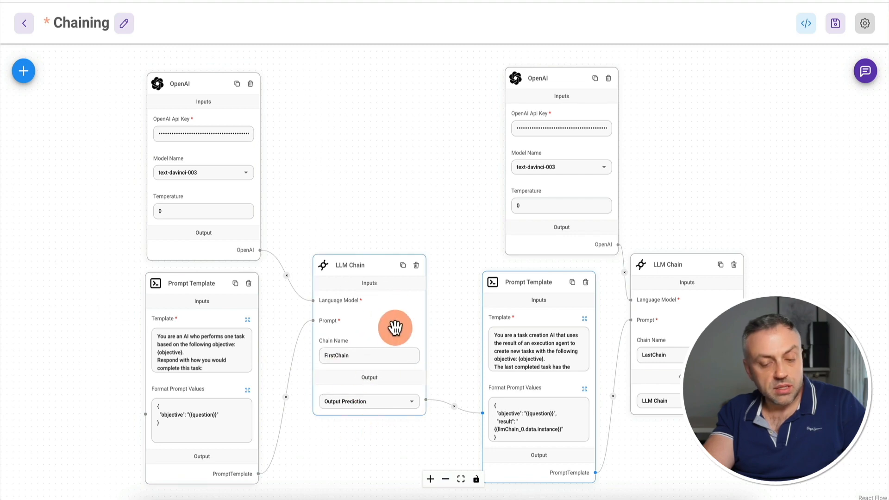
# Step: Remove the link between the first LLM Chain and second Prompt Template, and test the chat with "Create a weather report for San Diego, CA"
pyautogui.click(454, 408)
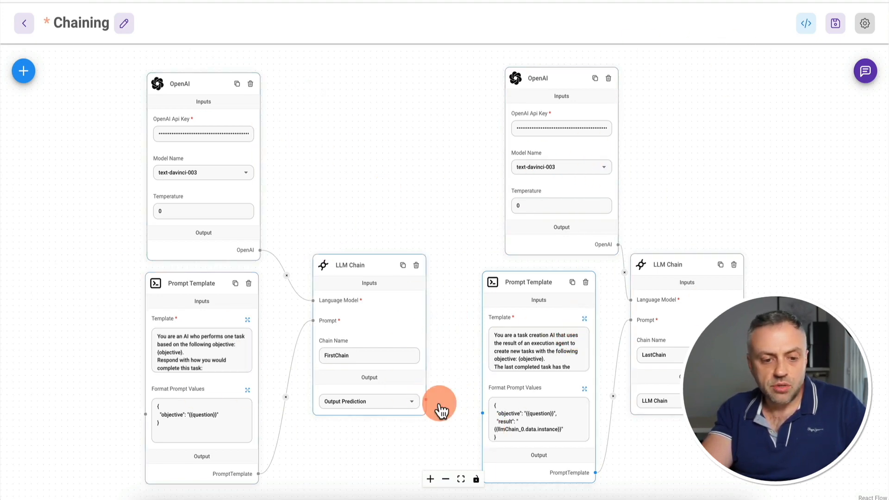
pyautogui.click(865, 73)
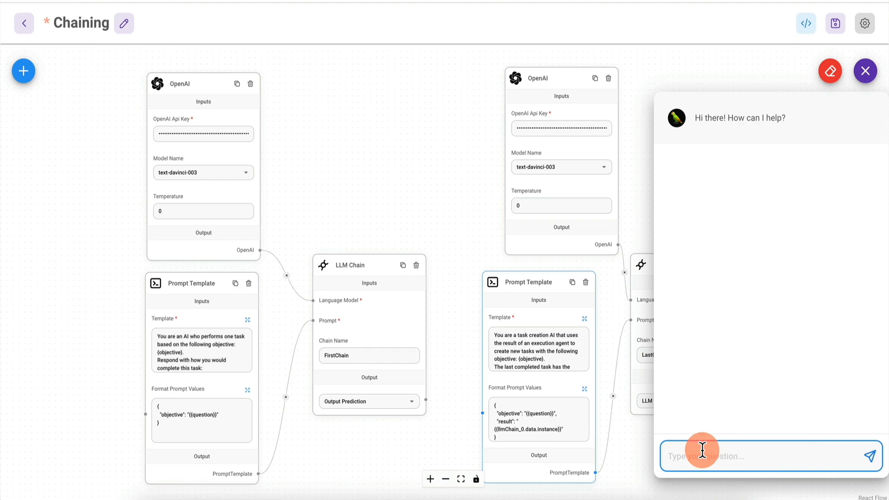
pyautogui.write('Cr')
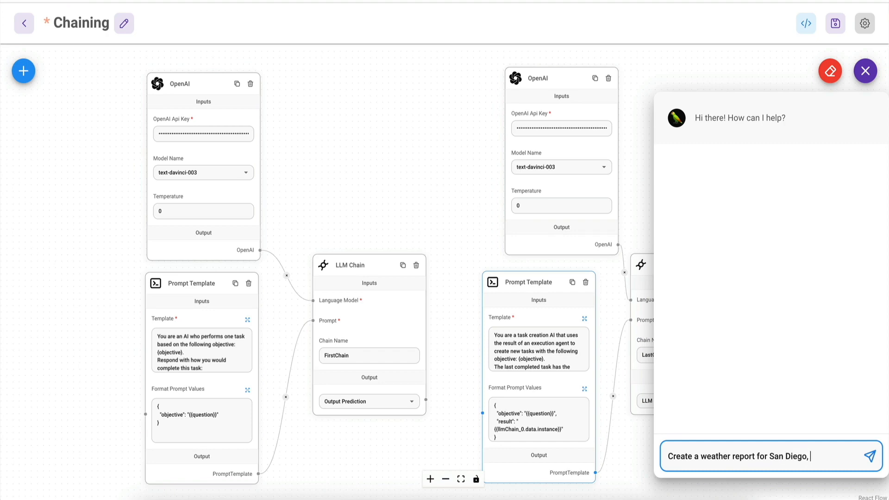
pyautogui.press('Return')
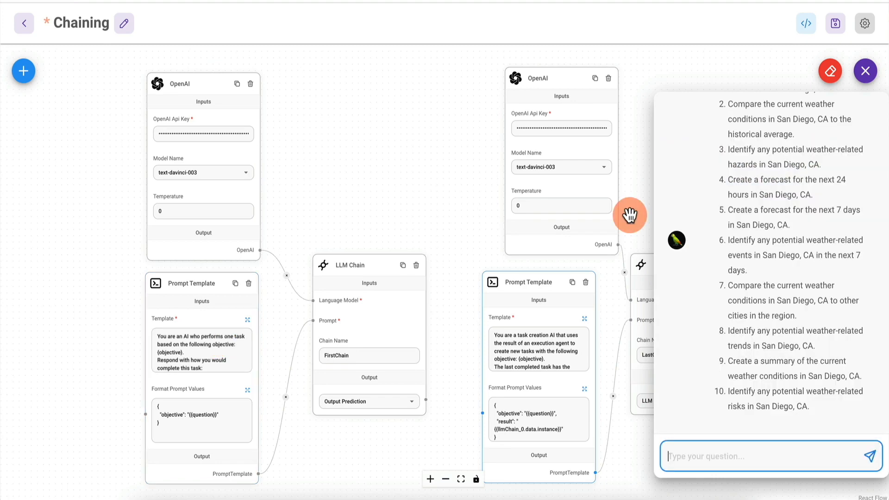
pyautogui.scroll(3, 766, 231)
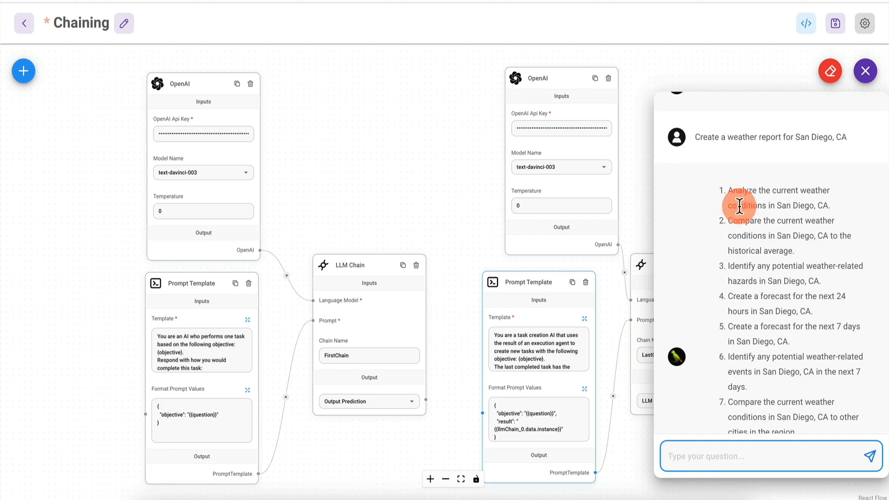
pyautogui.scroll(-3, 736, 338)
pyautogui.scroll(2, 836, 139)
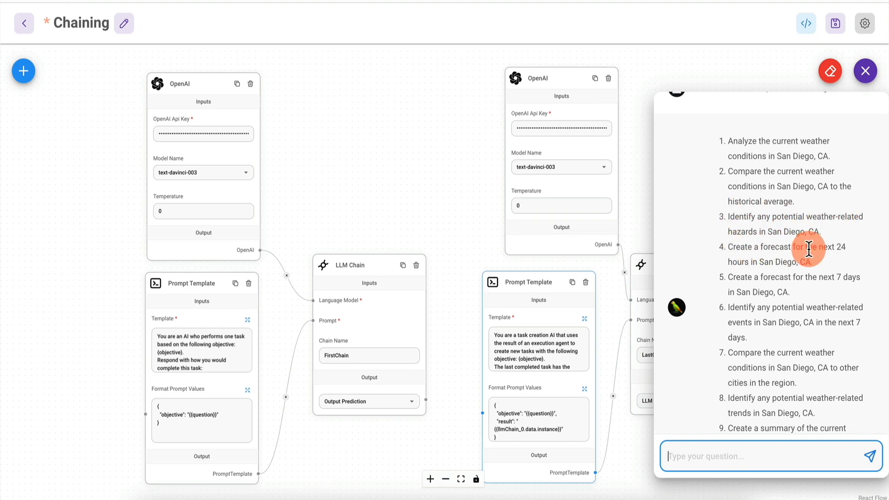
pyautogui.scroll(3, 775, 272)
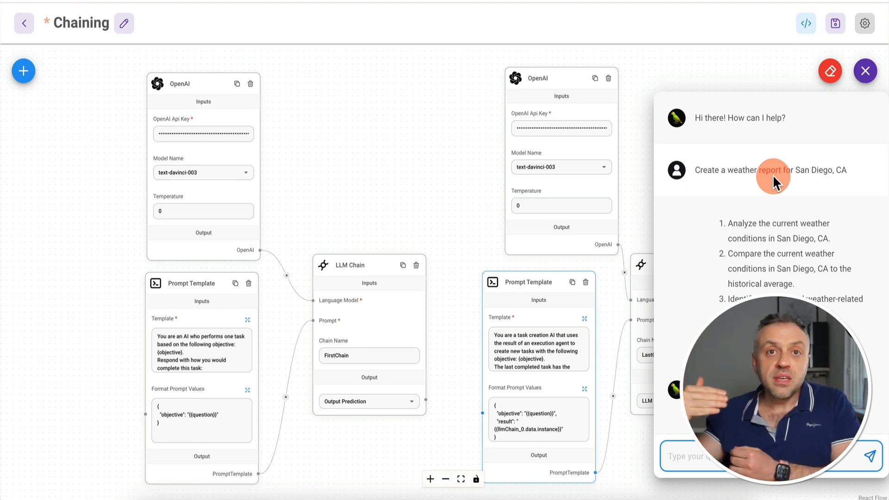
pyautogui.click(866, 71)
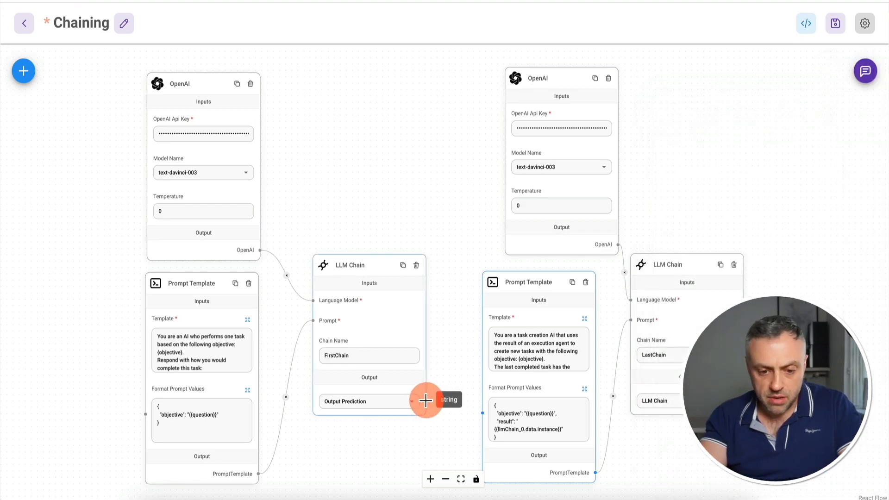
# Step: Reconnect the first LLM Chain's Output Prediction to the second Prompt Template's Format Prompt Values and send the weather report request in the chat
pyautogui.moveTo(425, 401); pyautogui.dragTo(478, 416)
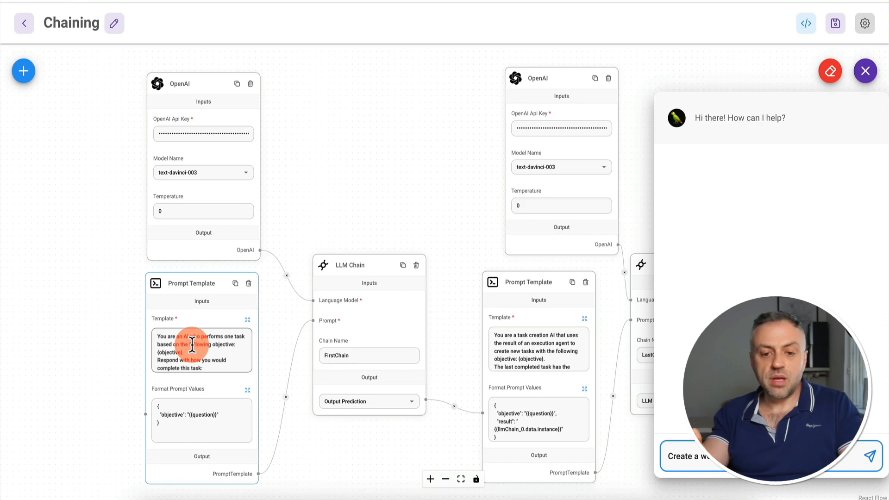
pyautogui.click(519, 344)
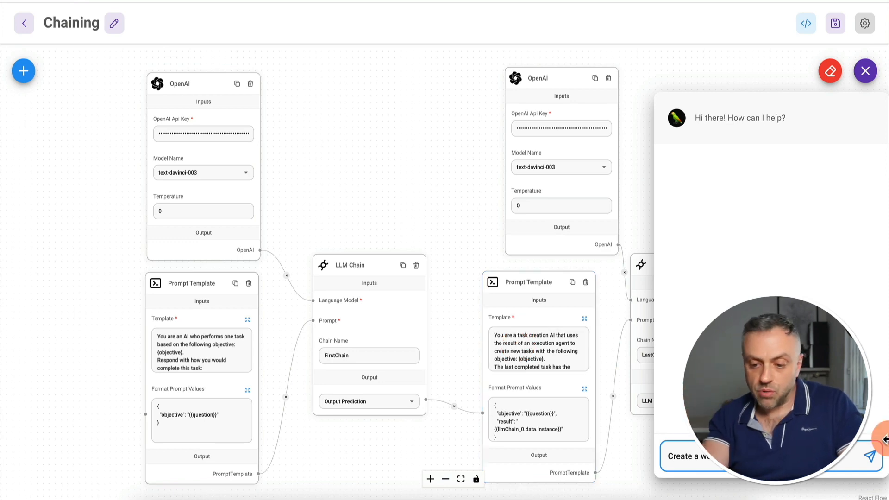
pyautogui.click(870, 457)
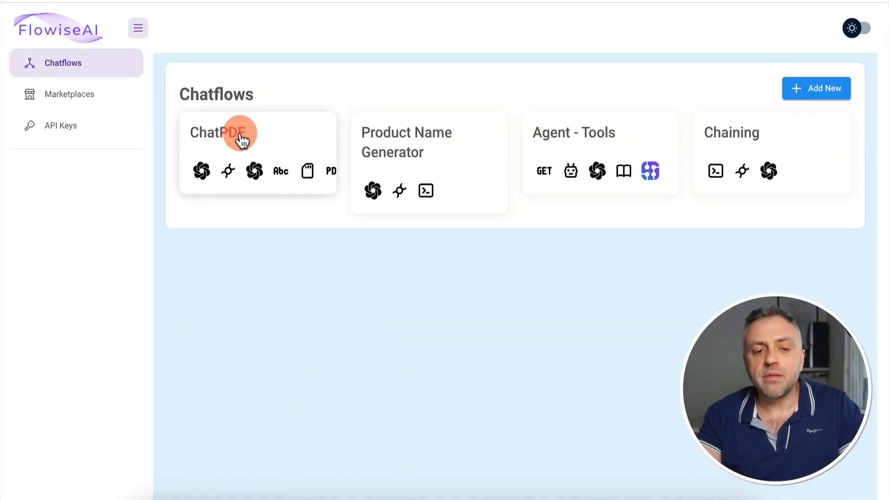
# Step: Open the ChatPDF chatflow and preview lease-agreement.pdf from the Downloads folder, reading its Rent and Damage Deposit clauses
pyautogui.click(241, 138)
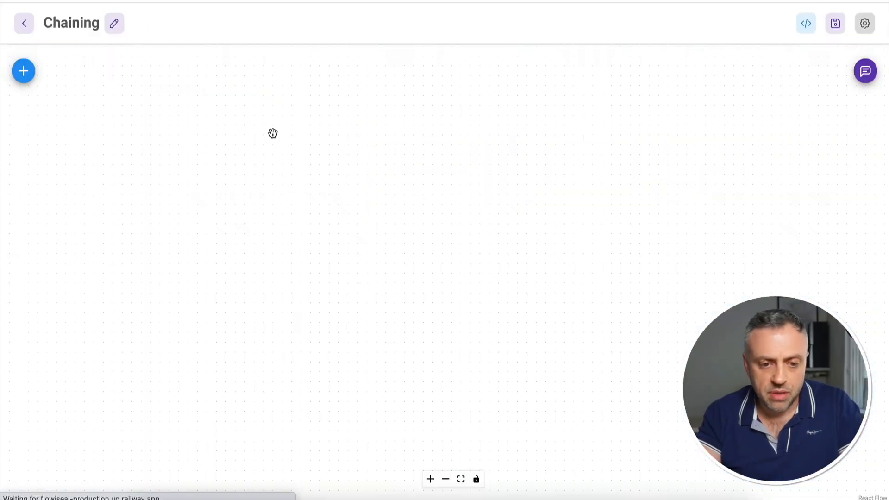
pyautogui.moveTo(412, 130); pyautogui.dragTo(431, 119)
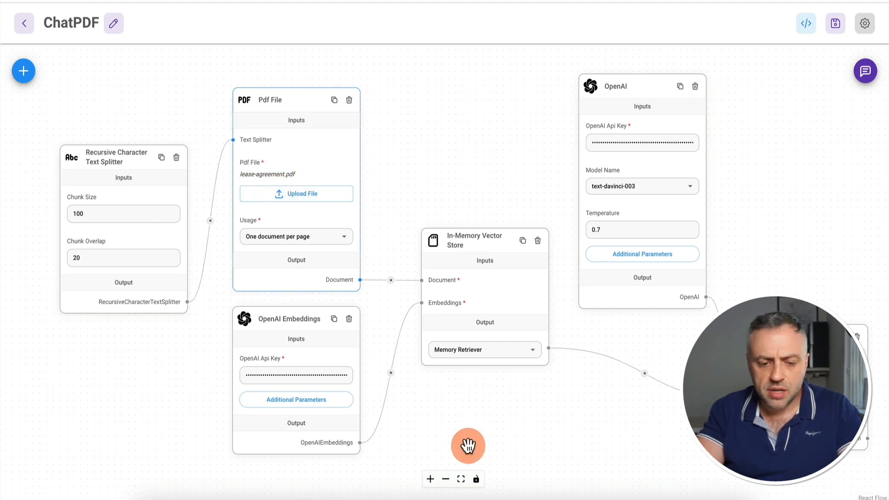
pyautogui.click(147, 497)
pyautogui.press('space')
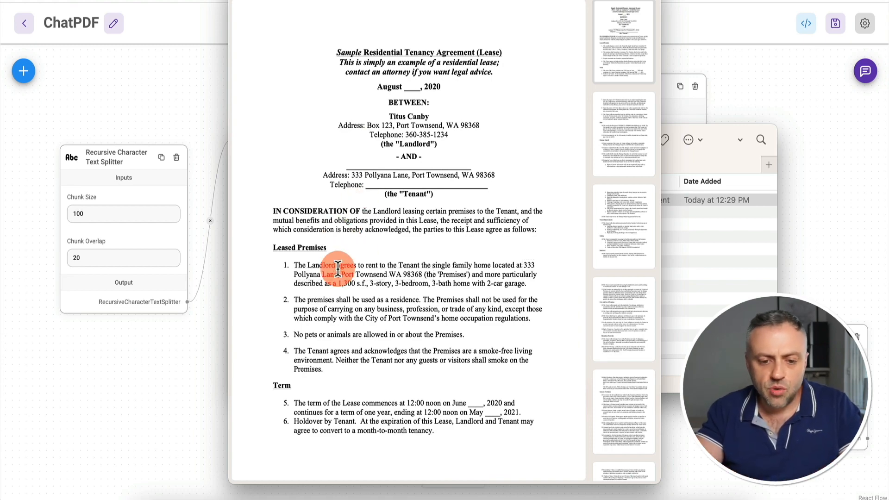
pyautogui.scroll(-3, 341, 274)
pyautogui.scroll(-10, 341, 274)
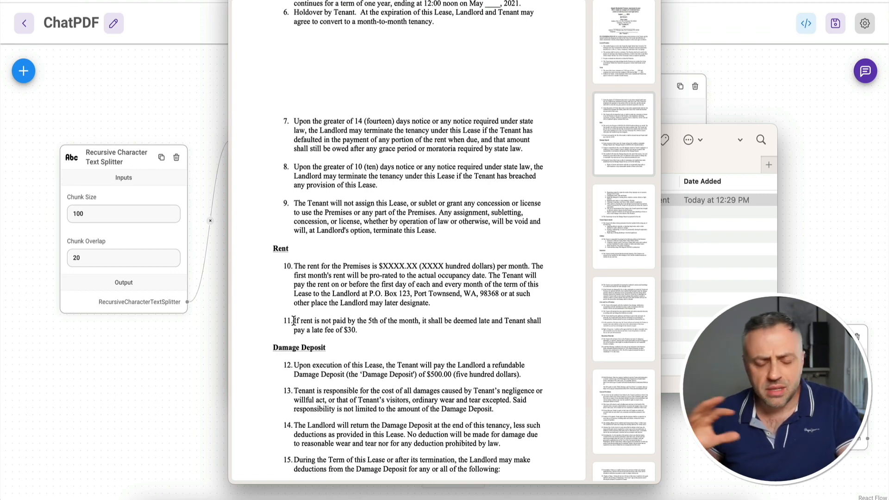
pyautogui.scroll(-3, 293, 321)
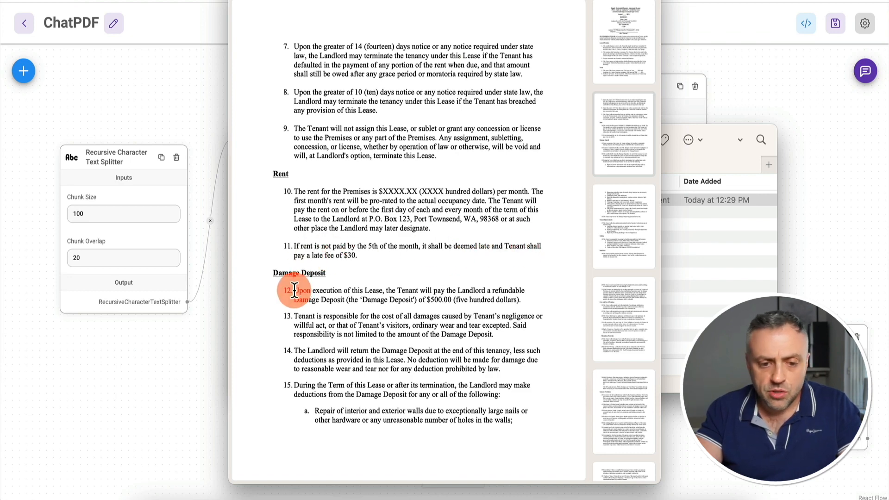
pyautogui.moveTo(294, 290); pyautogui.dragTo(532, 302)
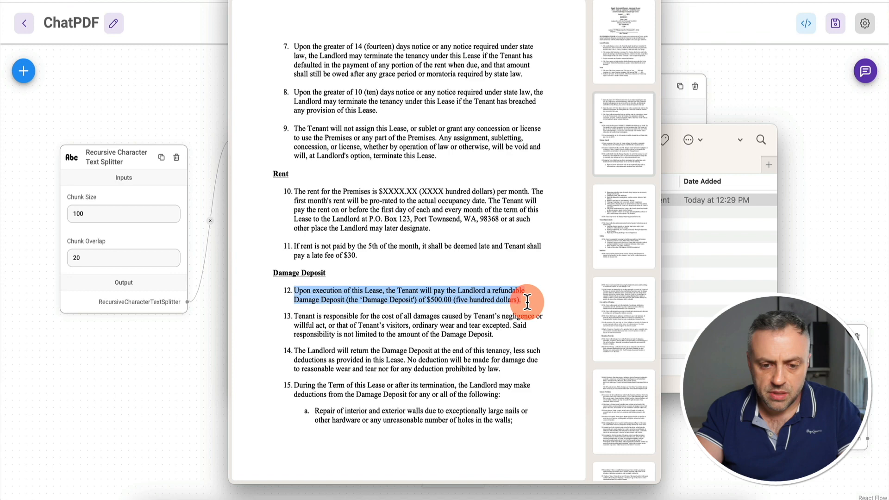
pyautogui.click(439, 295)
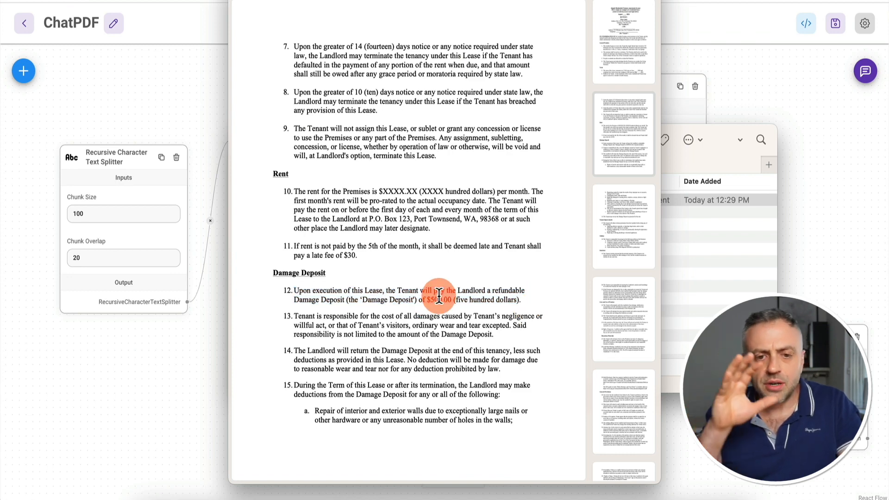
pyautogui.press('space')
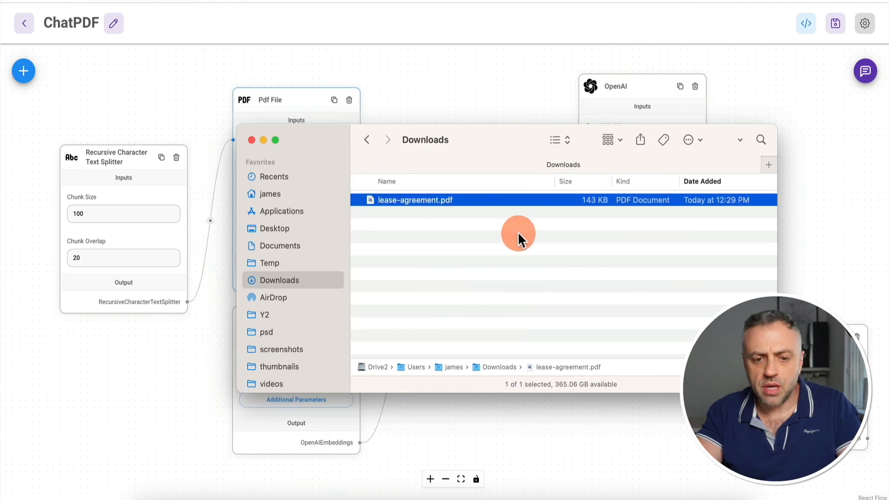
# Step: Review the LangChain diagram and switch back to the ChatPDF chatflow in Flowise
pyautogui.press('Return')
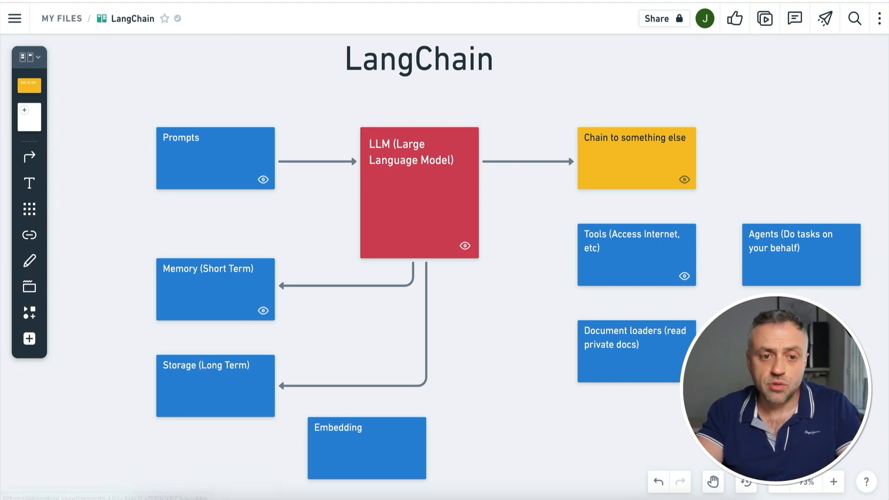
pyautogui.click(263, 1)
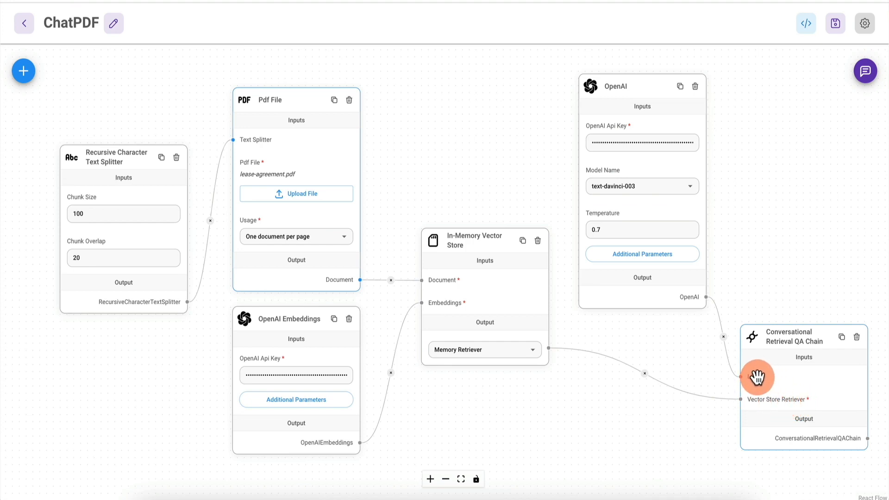
# Step: Open the ChatPDF flow's chat and ask "What is the deposit?"
pyautogui.click(659, 136)
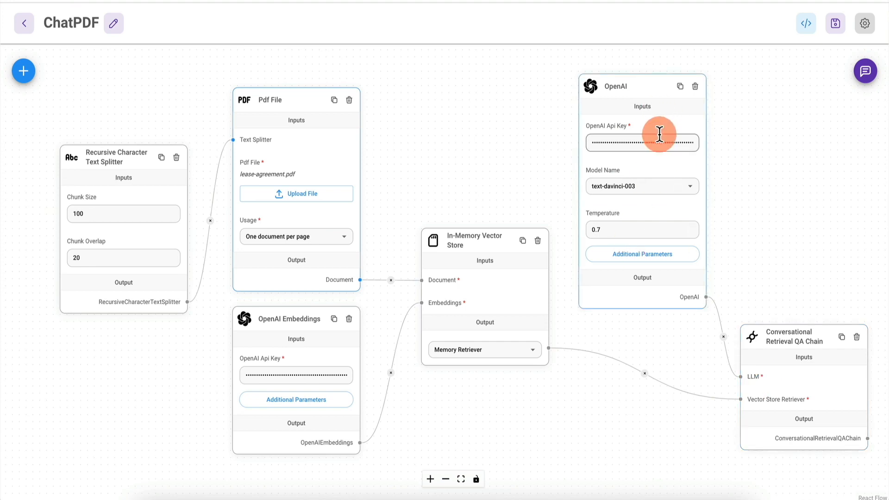
pyautogui.click(866, 71)
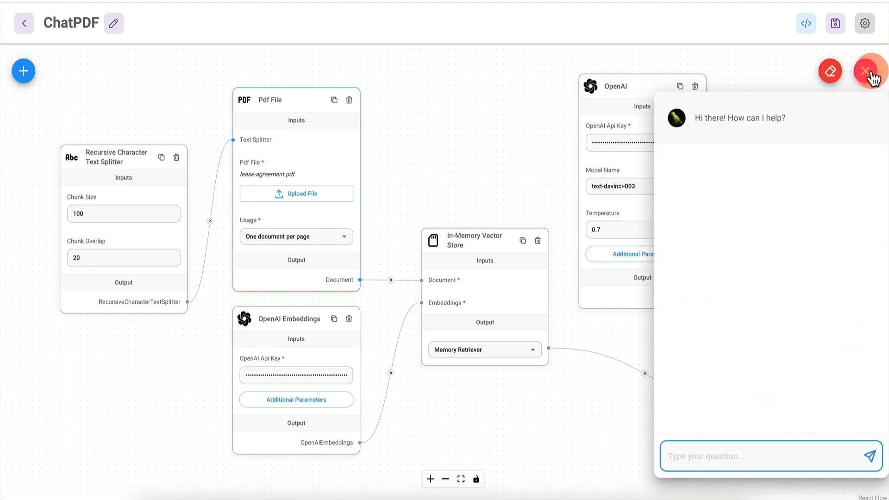
pyautogui.click(721, 448)
pyautogui.write('What ')
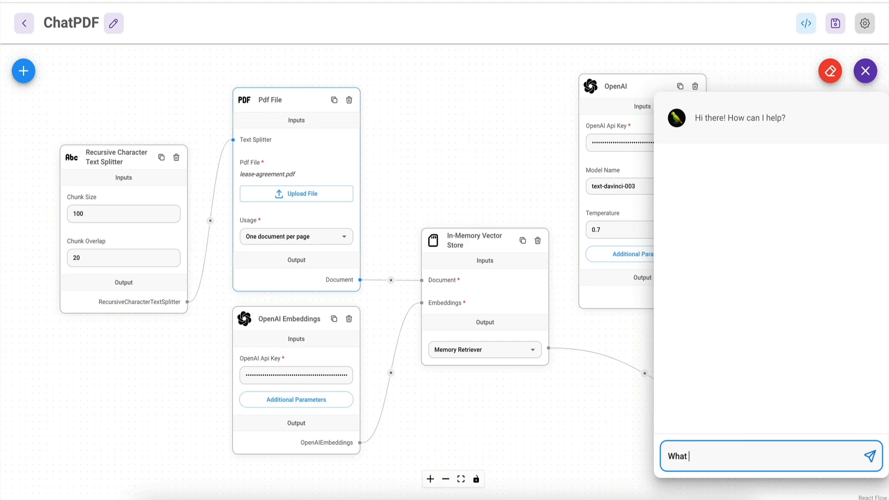
pyautogui.write('is the deposit?')
pyautogui.press('Return')
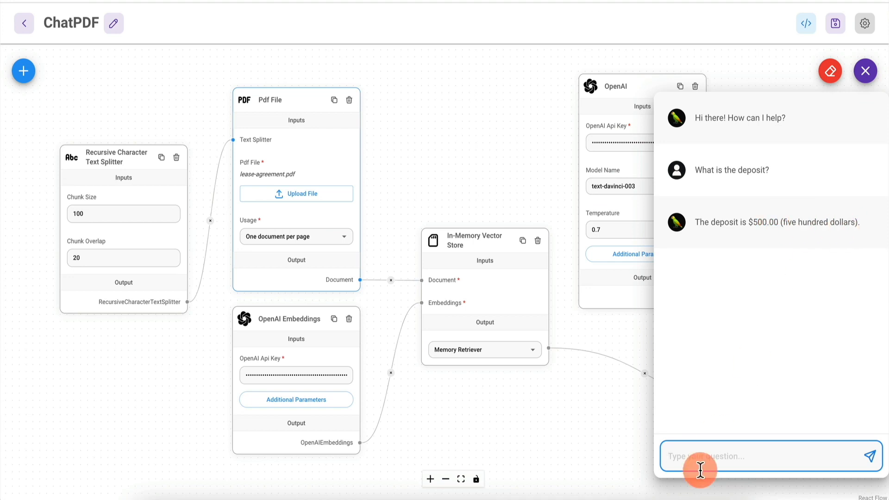
# Step: Ask the ChatPDF chat "What is the late fee for paying rent late?"
pyautogui.write('Wh')
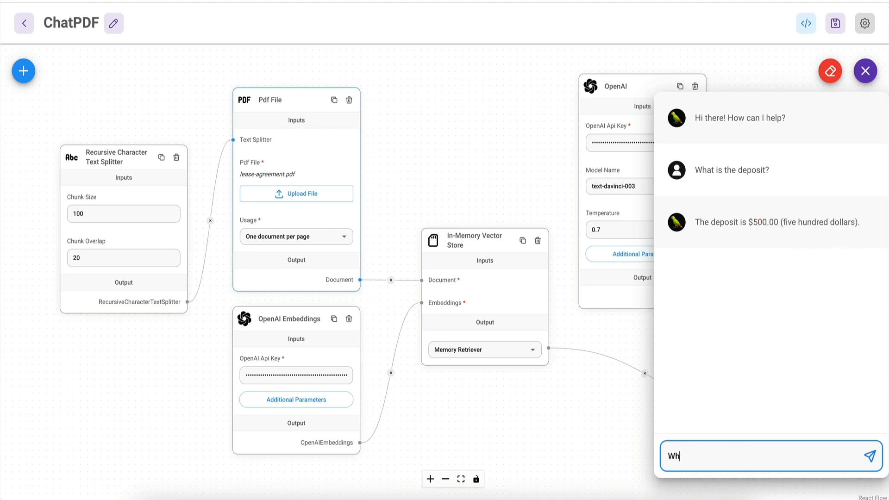
pyautogui.write('at is the late fee for paying')
pyautogui.write('rent late?')
pyautogui.press('Return')
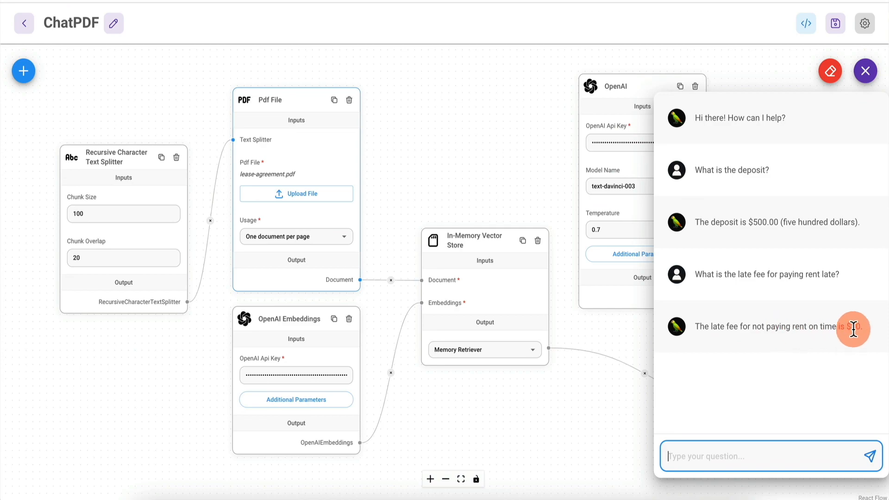
# Step: Preview lease-agreement.pdf from Downloads, highlight the late fee wording in Rent clause 11, and return to the ChatPDF chat
pyautogui.click(145, 495)
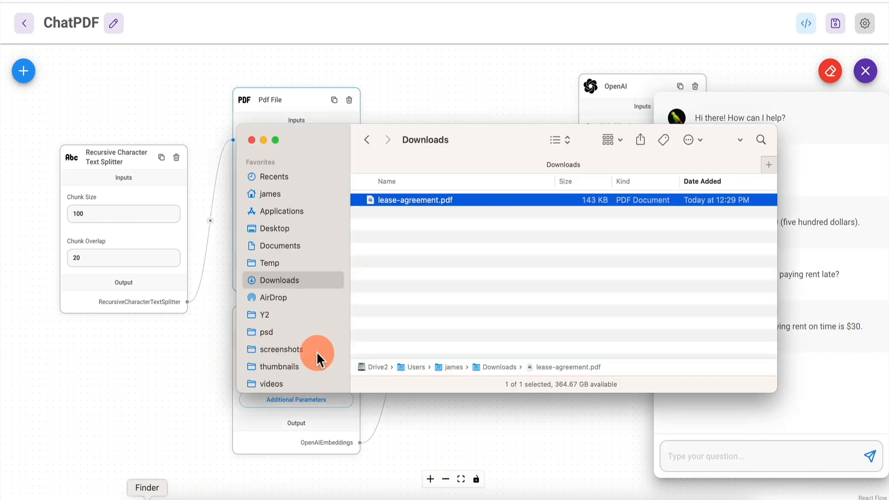
pyautogui.press('space')
pyautogui.scroll(-10, 359, 286)
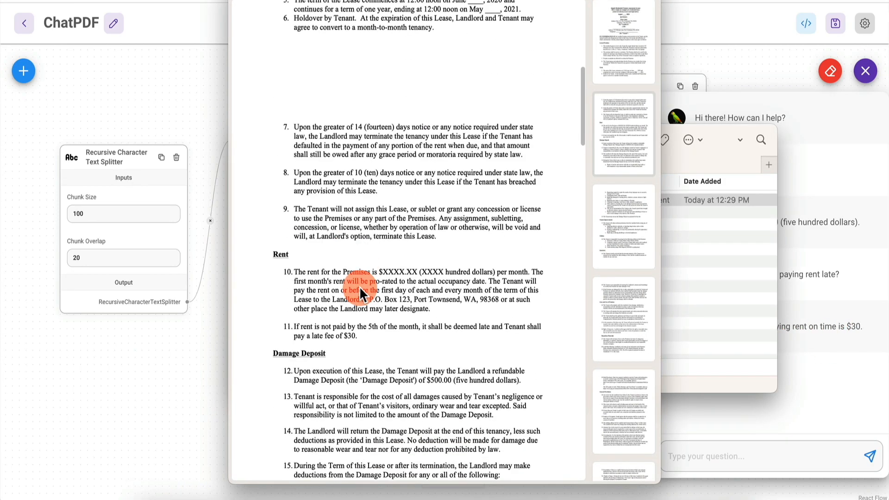
pyautogui.moveTo(422, 258); pyautogui.dragTo(429, 265)
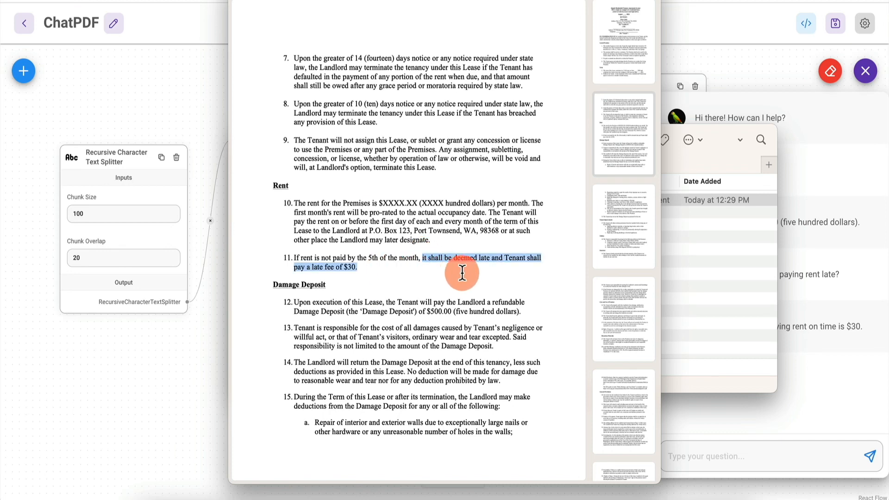
pyautogui.click(857, 339)
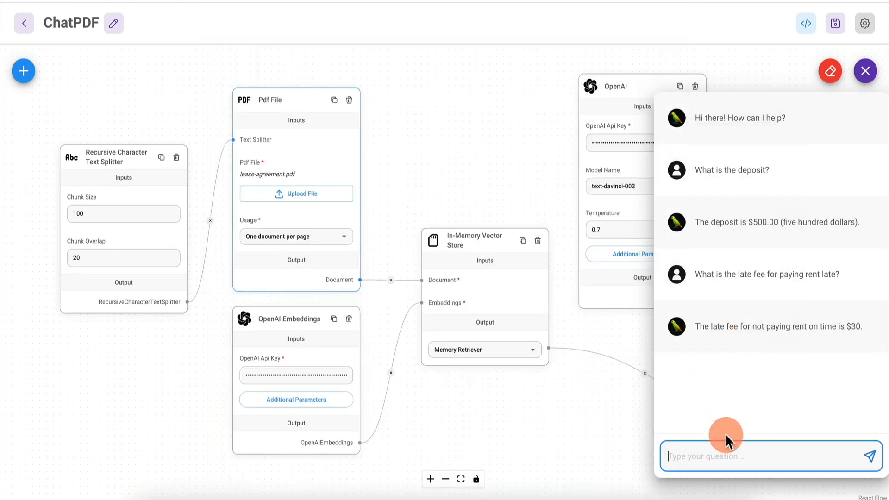
# Step: Switch to the FlutterFlow test page of may11-langchain2, start a new session and open Lease Agreement Chat
pyautogui.click(799, 85)
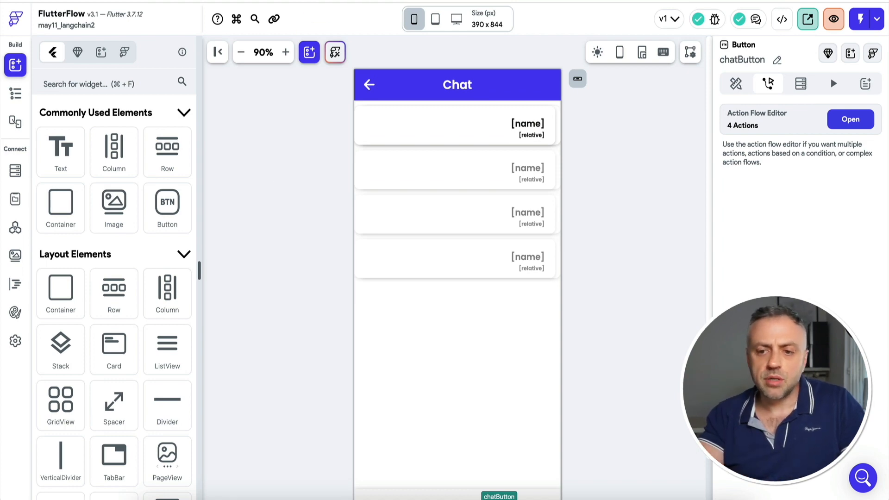
pyautogui.click(352, 1)
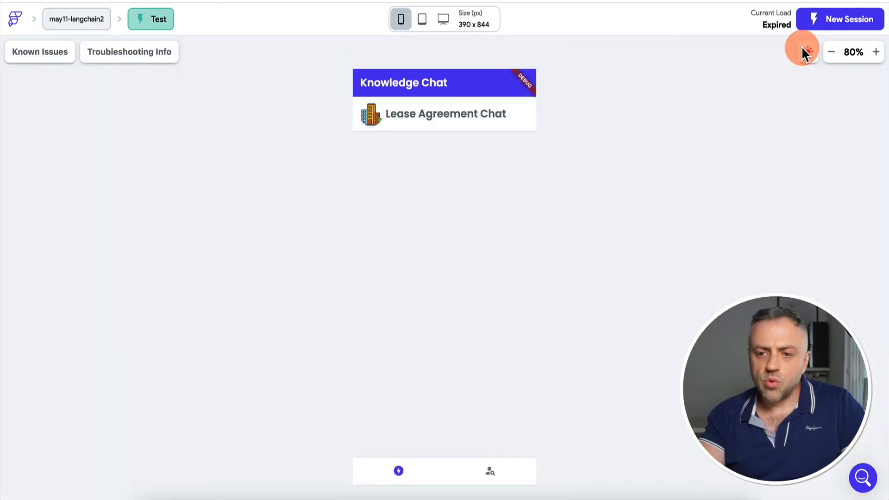
pyautogui.click(839, 28)
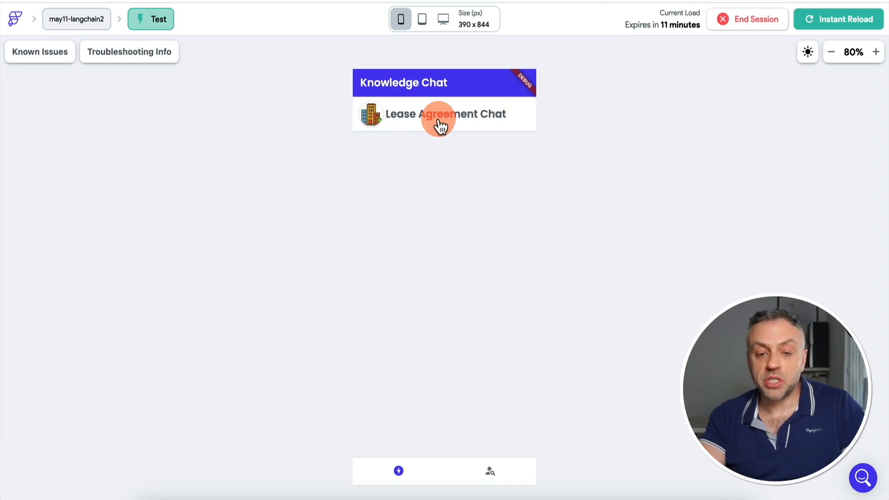
pyautogui.click(375, 116)
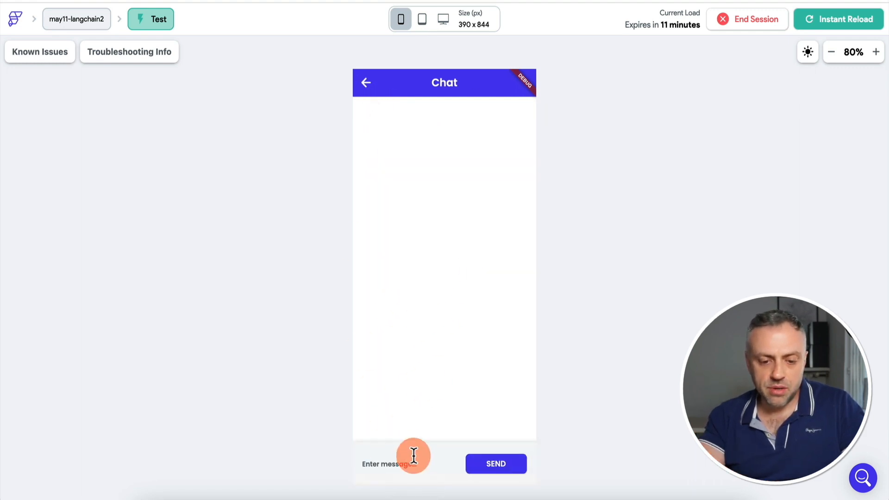
# Step: Send "How much is the deposit?" in the app's lease agreement chat
pyautogui.write('How m')
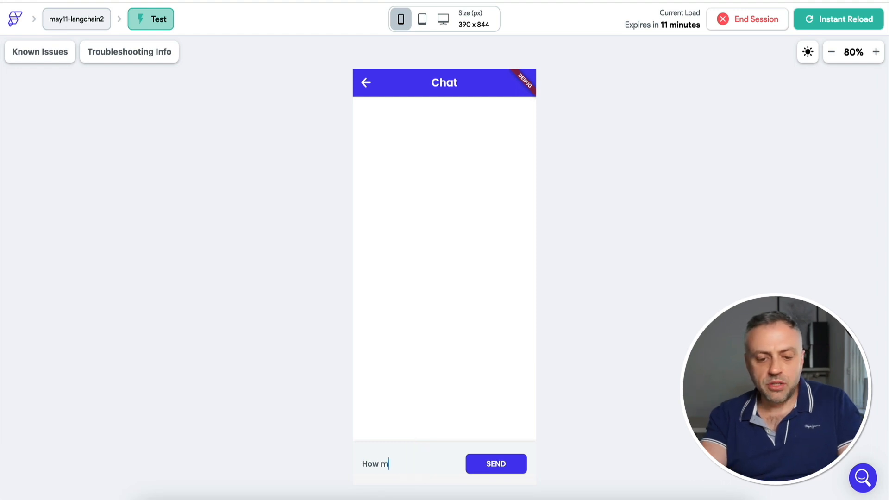
pyautogui.write('uch is the deposit?')
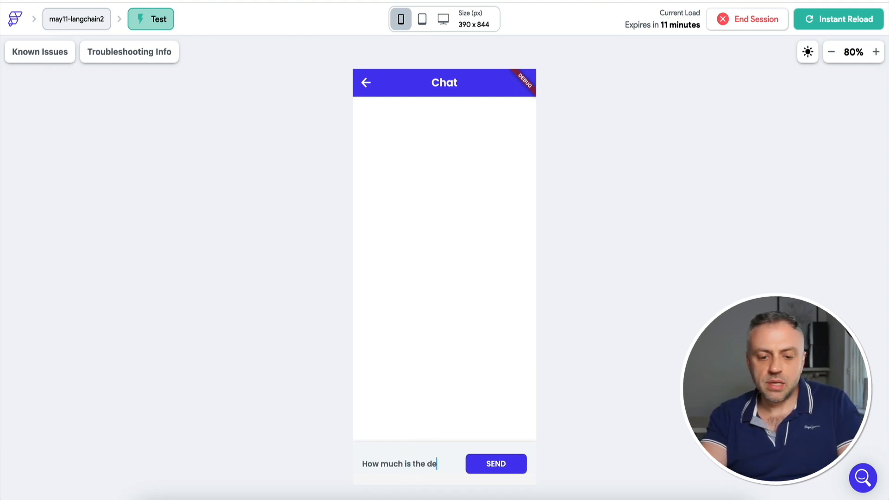
pyautogui.press('Return')
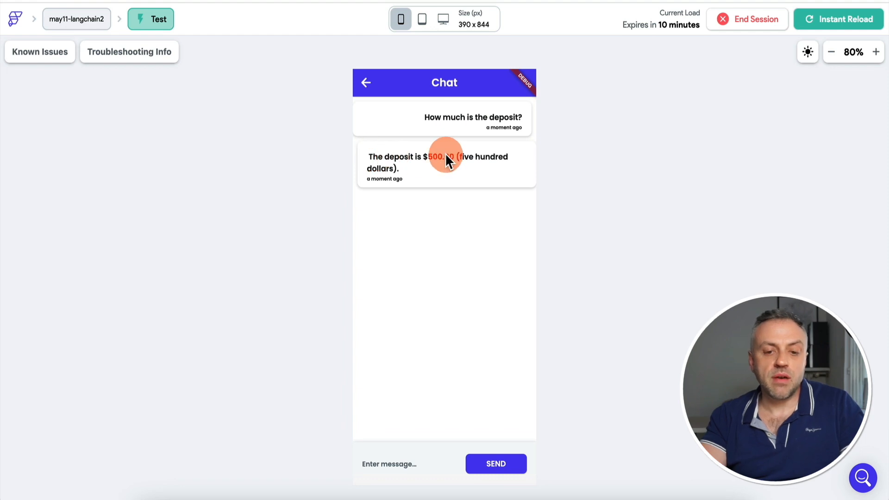
# Step: Send "What is the late fee for paying rent late?" in the app's lease agreement chat
pyautogui.click(395, 464)
pyautogui.write('What is the la')
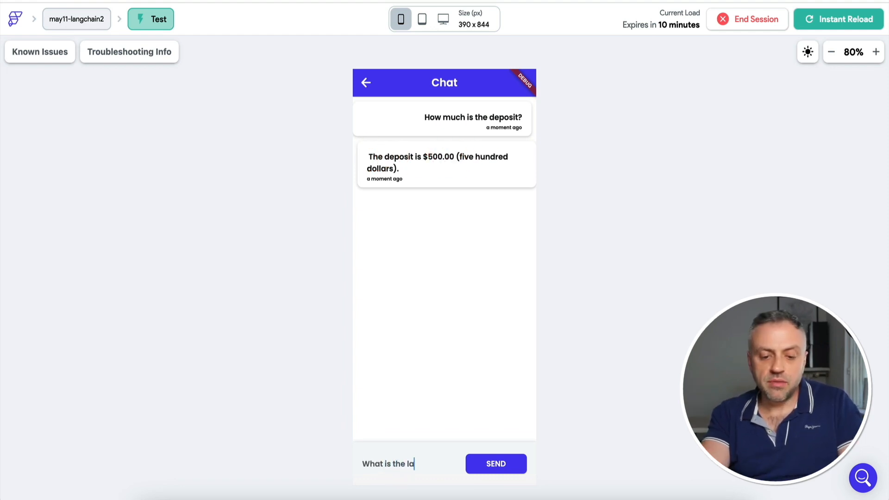
pyautogui.write('te fee for paying rent')
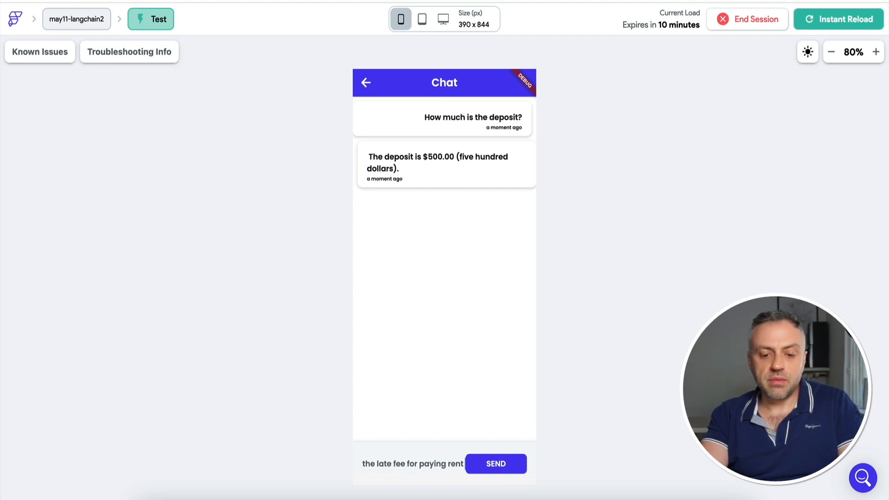
pyautogui.write(' late?')
pyautogui.press('Return')
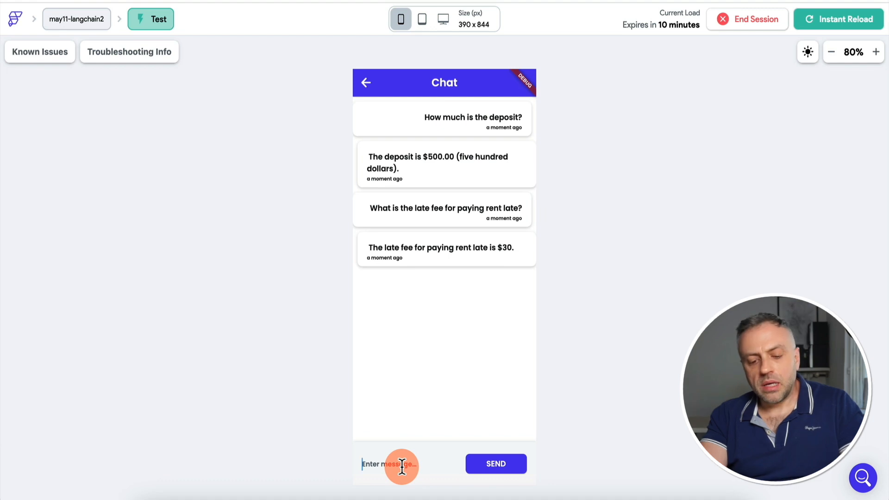
# Step: Send "Is the tenant responsible for utilities?" in the app's lease agreement chat
pyautogui.write('Is the tenant respons')
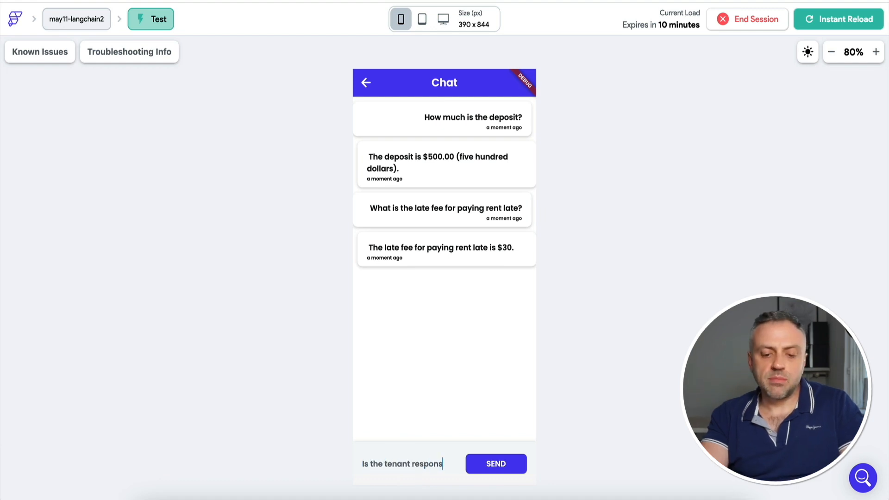
pyautogui.write('ible for utilities?')
pyautogui.press('Return')
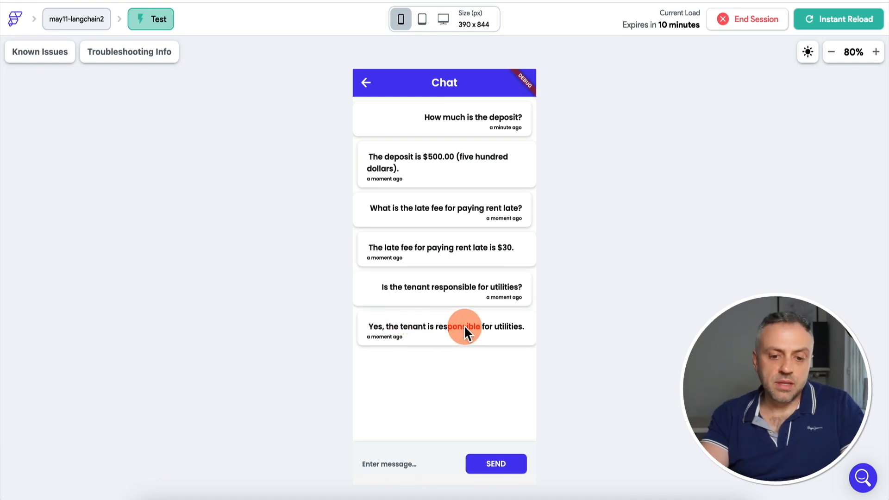
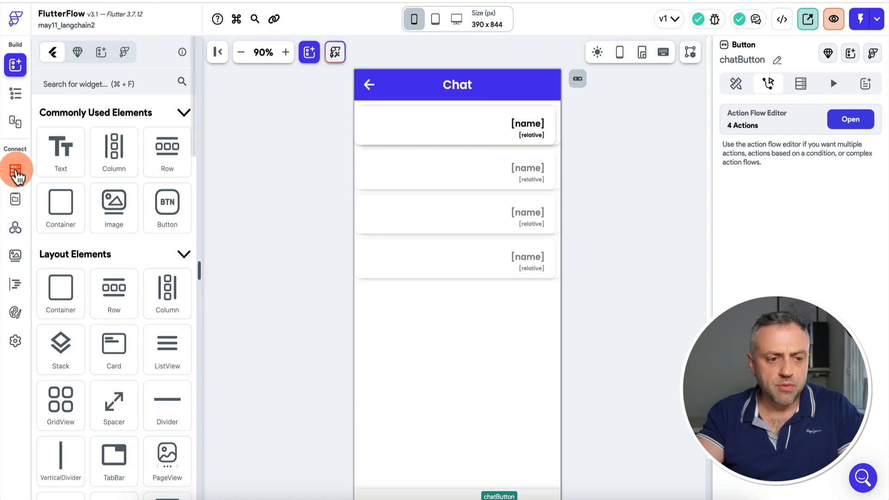
# Step: Open the FlutterFlow project's Firestore schema and examine the Lease Agreement Chat document and its messages subcollection in the Firebase console
pyautogui.click(16, 172)
pyautogui.click(51, 56)
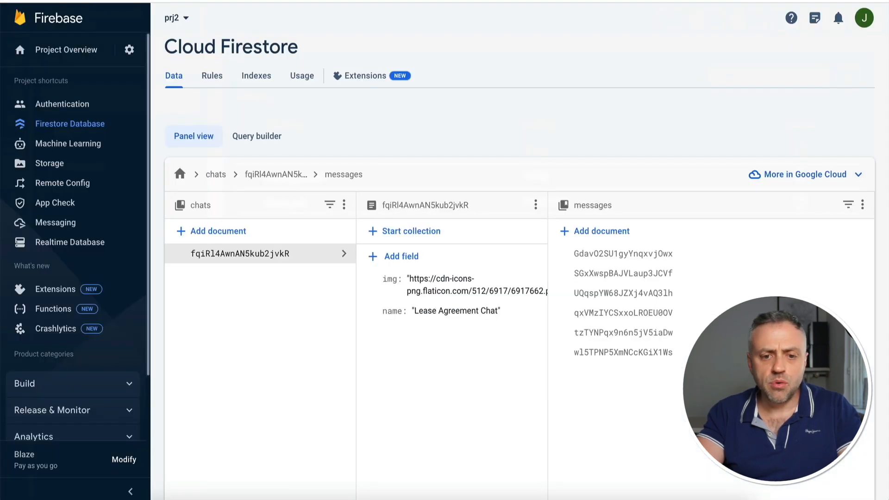
pyautogui.click(221, 181)
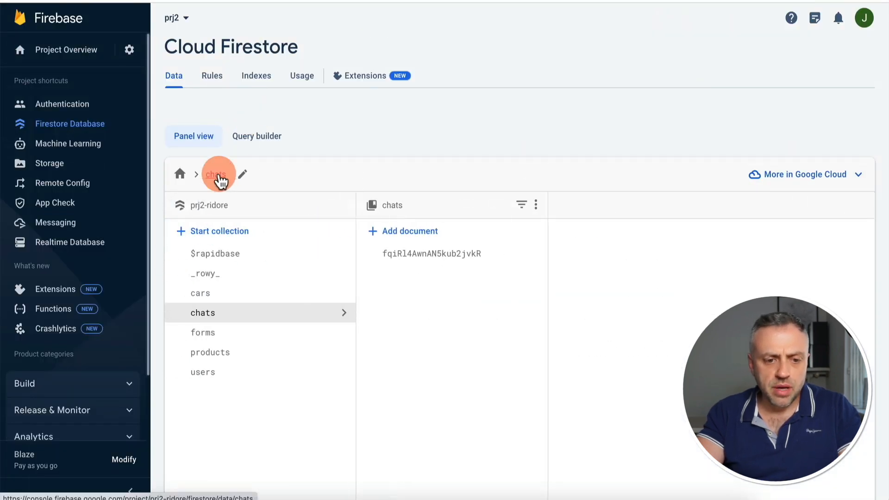
pyautogui.click(407, 255)
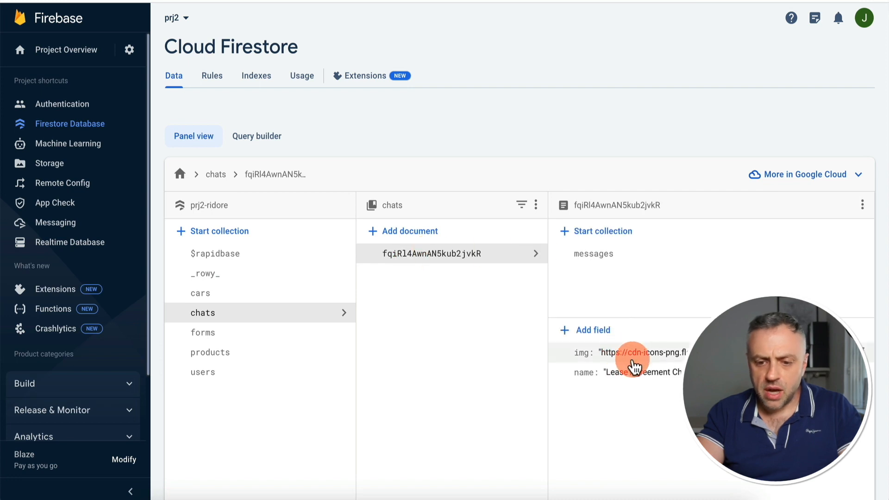
pyautogui.click(608, 257)
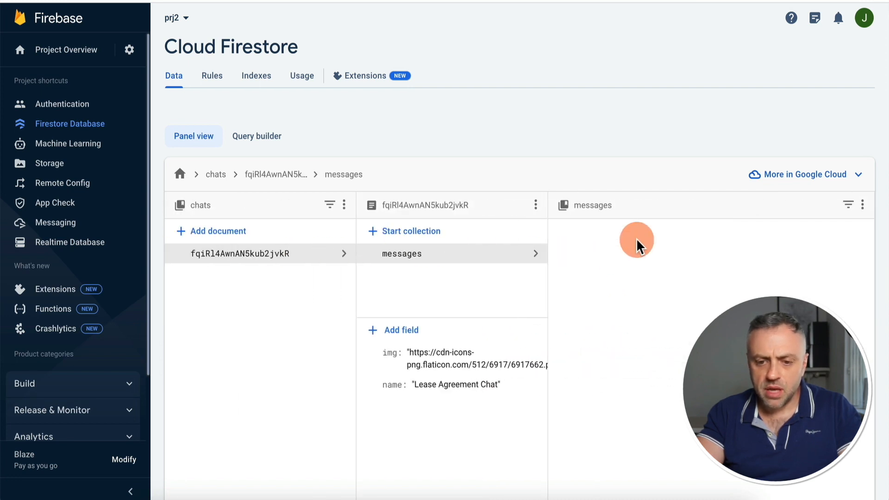
pyautogui.click(639, 352)
pyautogui.click(653, 265)
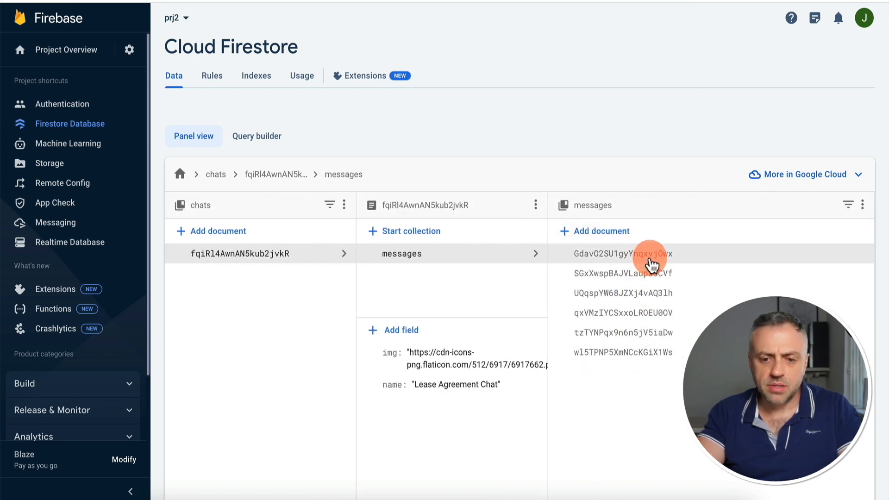
pyautogui.click(639, 295)
pyautogui.click(651, 259)
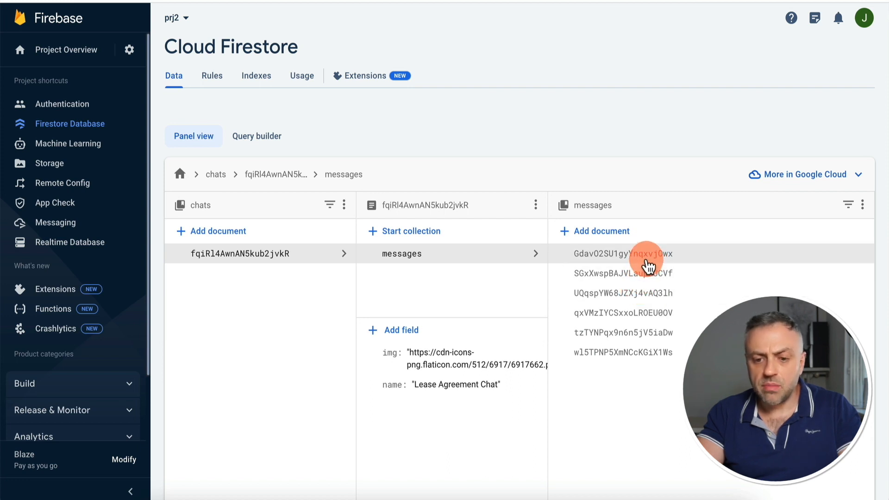
pyautogui.click(639, 315)
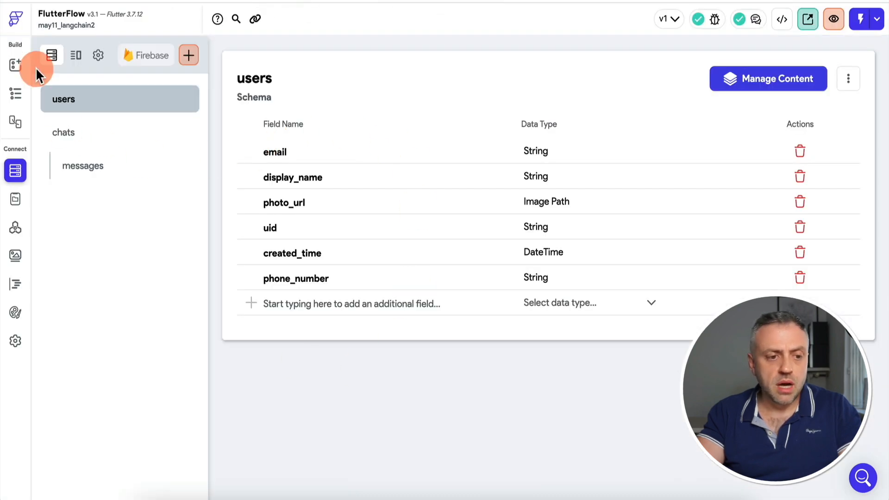
# Step: Compare the chats and chat_messages pages in FlutterFlow and select the chatList ListView on the chats page
pyautogui.click(15, 94)
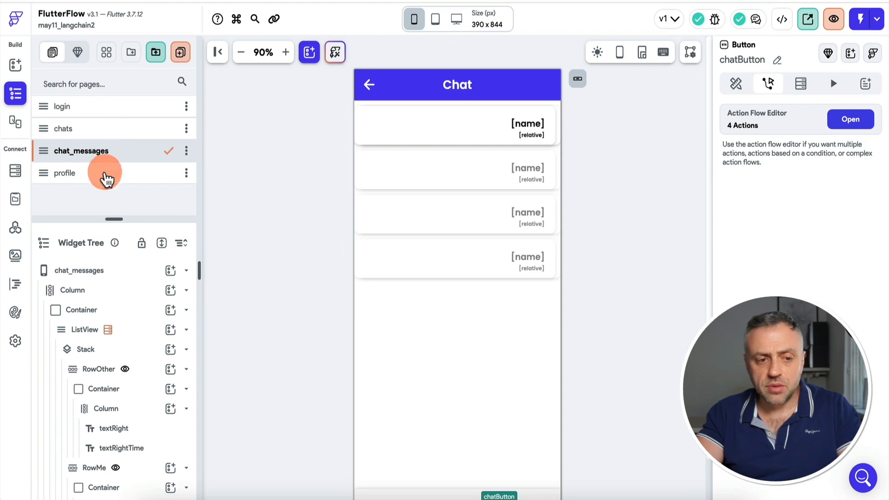
pyautogui.click(102, 136)
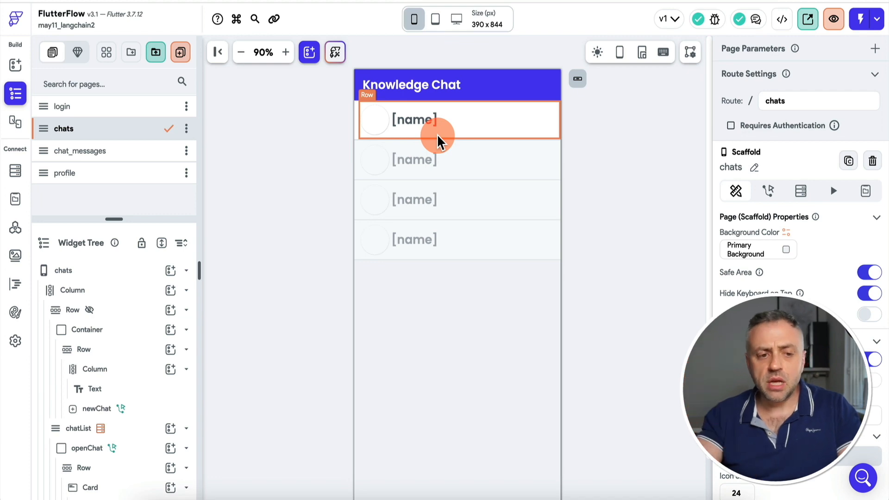
pyautogui.click(114, 153)
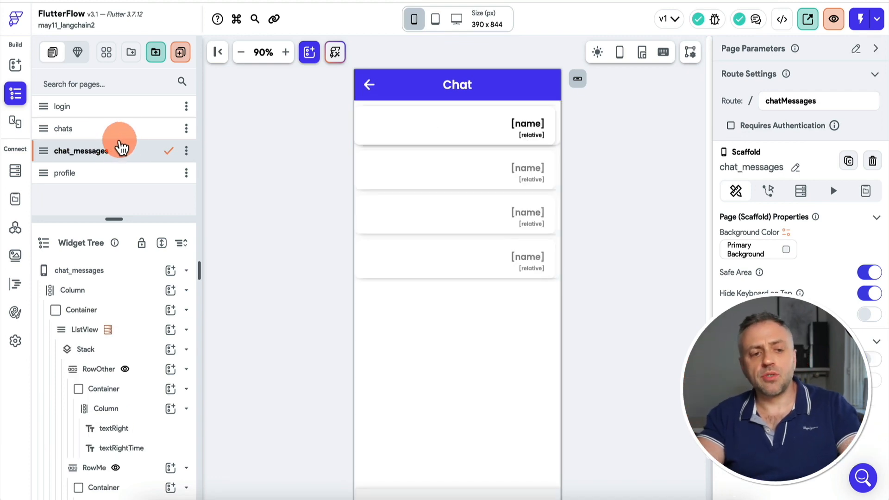
pyautogui.click(124, 133)
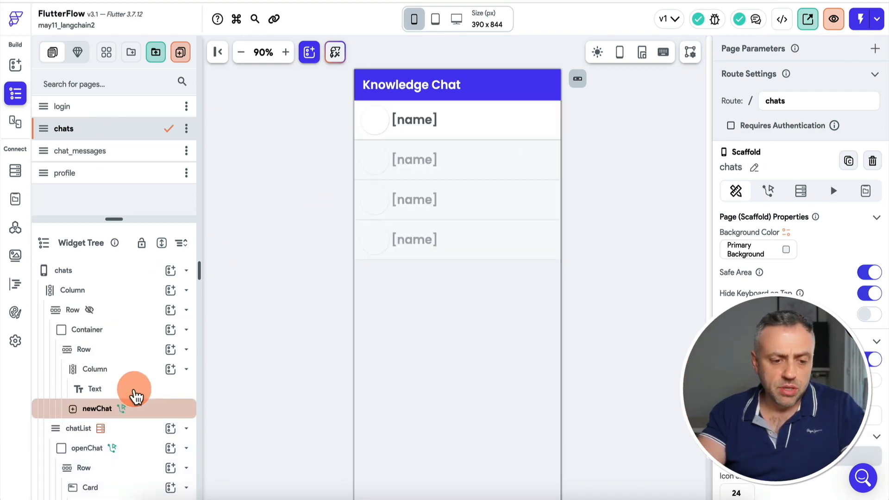
pyautogui.click(543, 162)
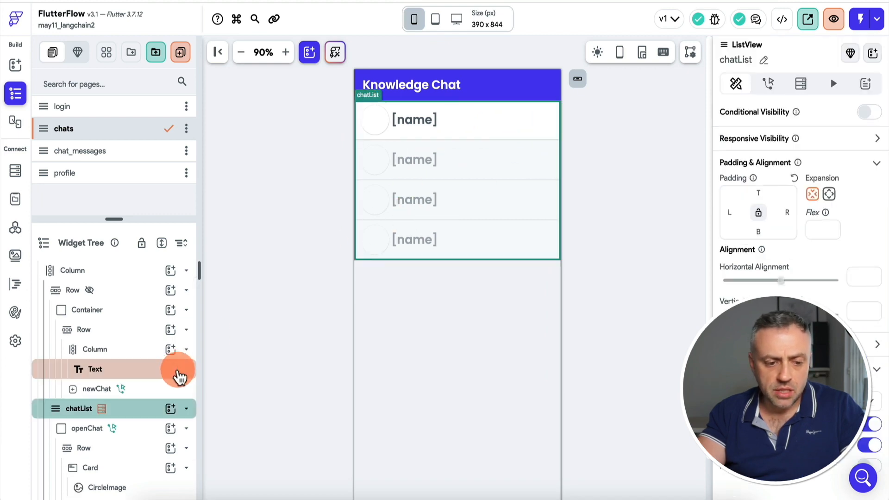
# Step: Review the chatList ListView's backend query on the chats collection and close it without changes
pyautogui.scroll(-2, 141, 363)
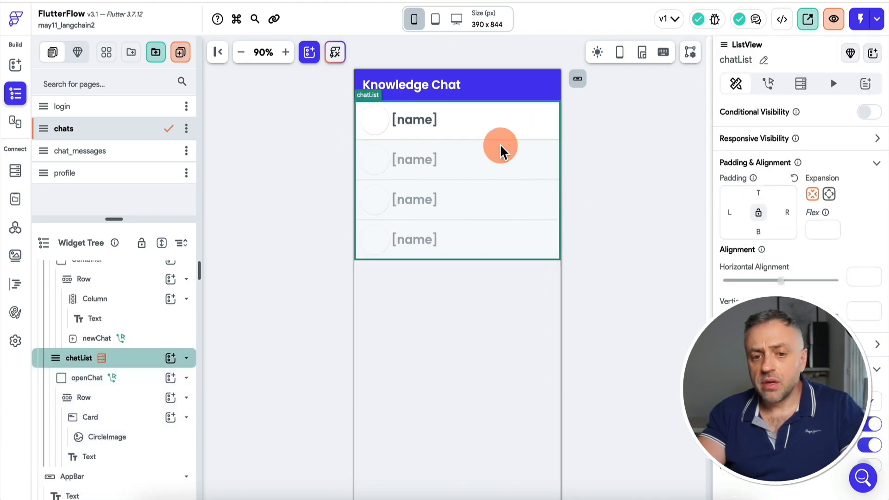
pyautogui.click(801, 84)
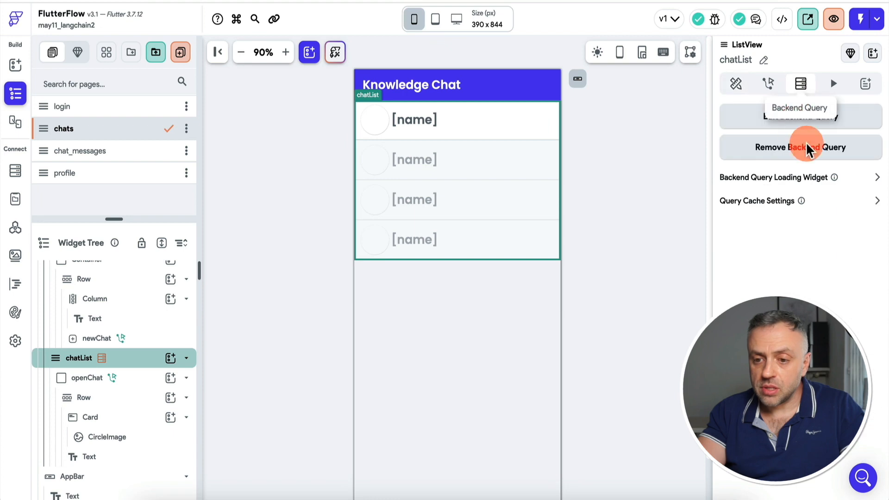
pyautogui.click(800, 116)
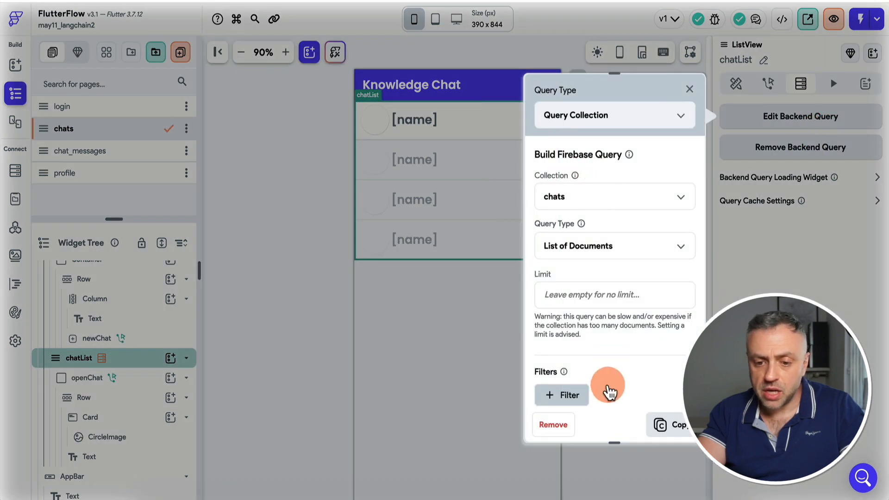
pyautogui.click(623, 471)
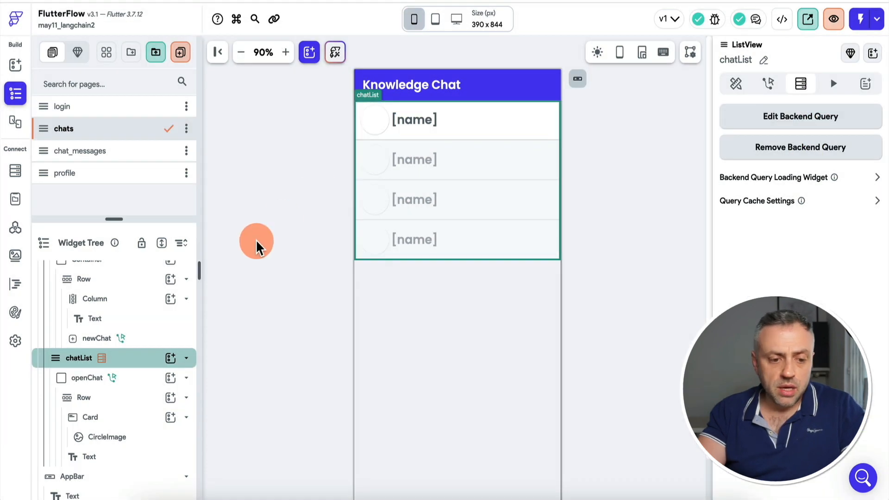
# Step: Compare the name text and CircleImage in the chat list with the chat document's name and img fields in the Firebase console
pyautogui.click(408, 126)
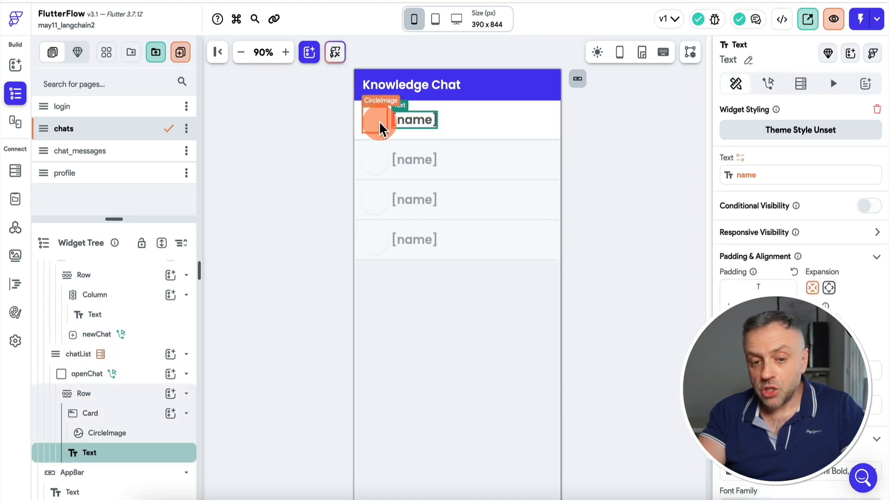
pyautogui.click(383, 130)
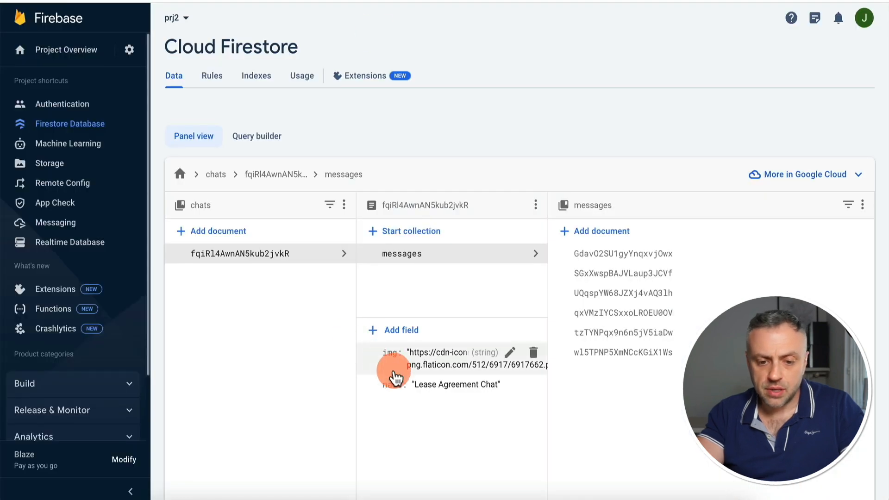
pyautogui.click(435, 393)
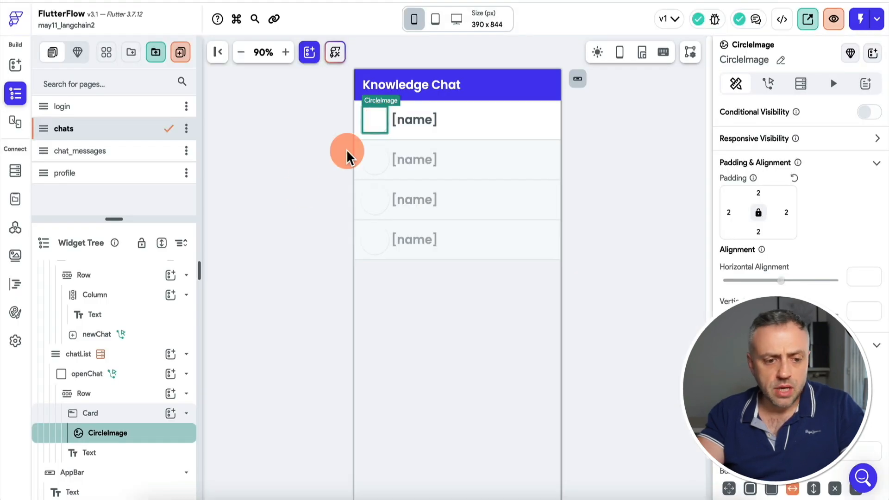
pyautogui.click(422, 117)
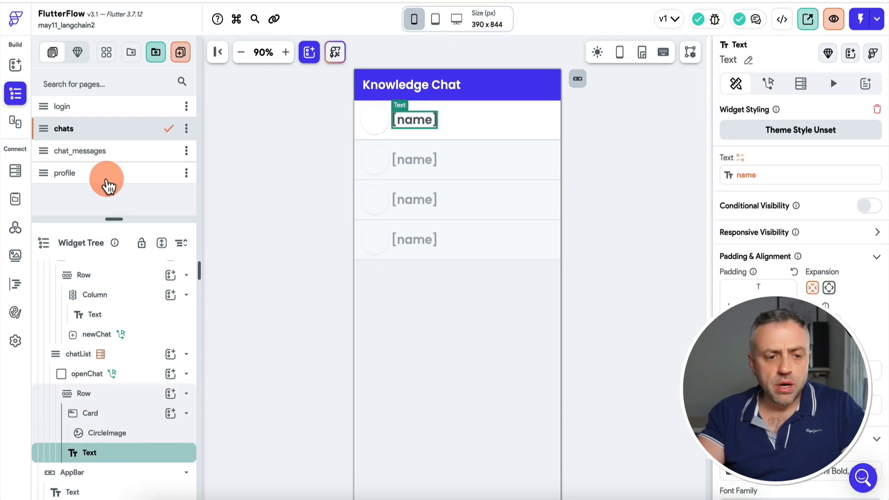
# Step: Open the chat_messages page and examine its ListView and the Stack that holds the message rows
pyautogui.click(93, 152)
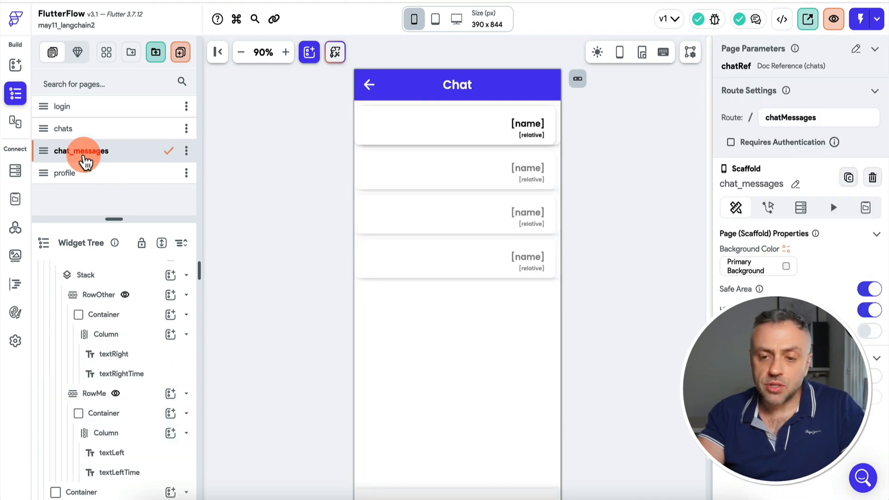
pyautogui.click(445, 195)
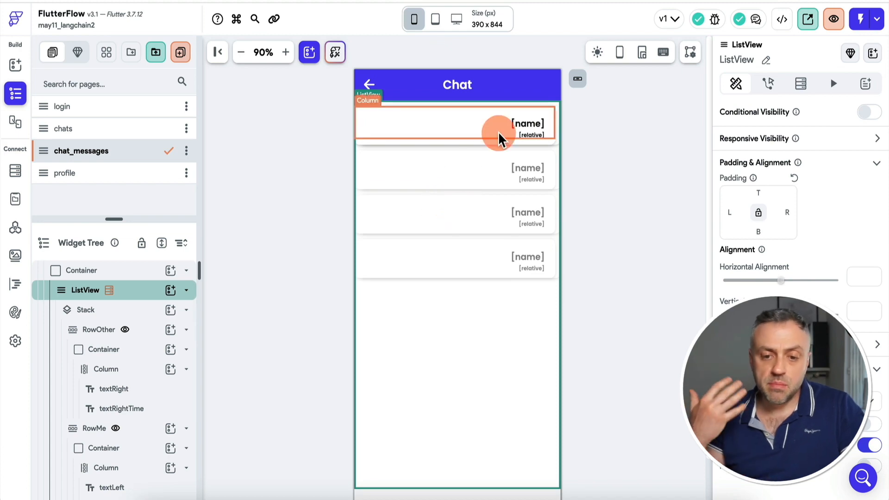
pyautogui.scroll(-1, 165, 363)
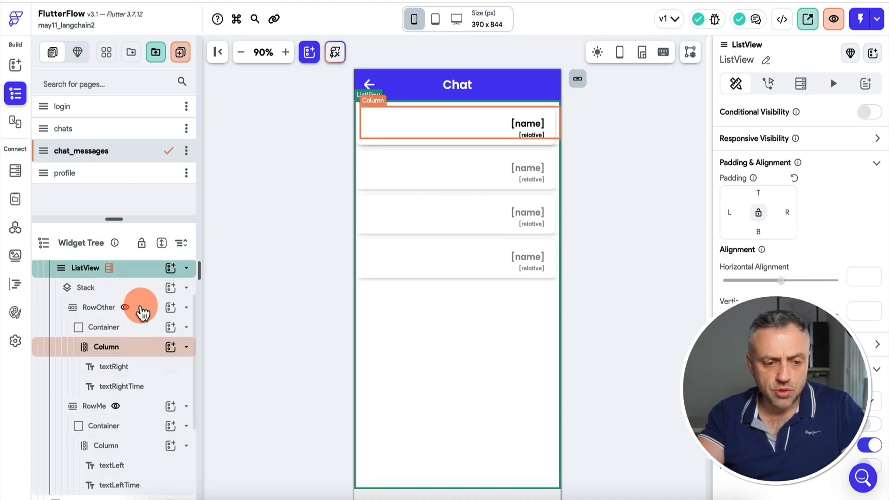
pyautogui.click(125, 292)
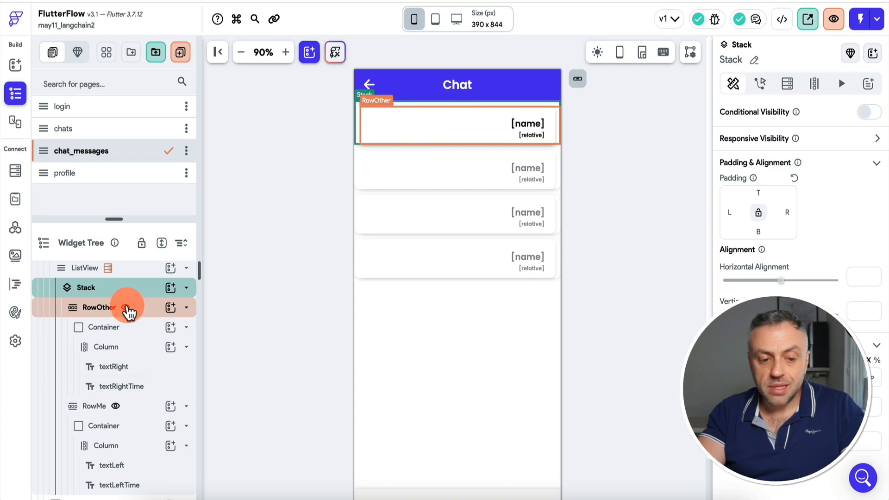
pyautogui.moveTo(128, 313)
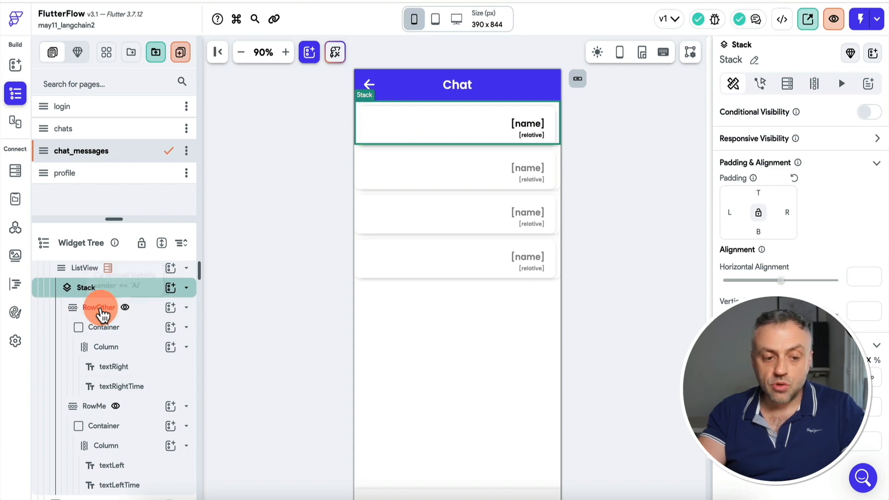
# Step: Check the conditional visibility of RowOther and RowMe, and turn off Show in UI Builder for RowMe
pyautogui.click(99, 309)
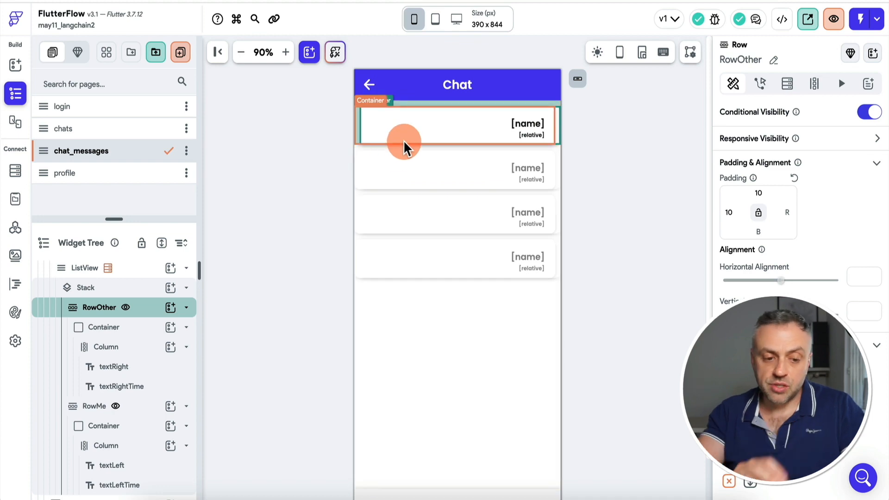
pyautogui.click(134, 408)
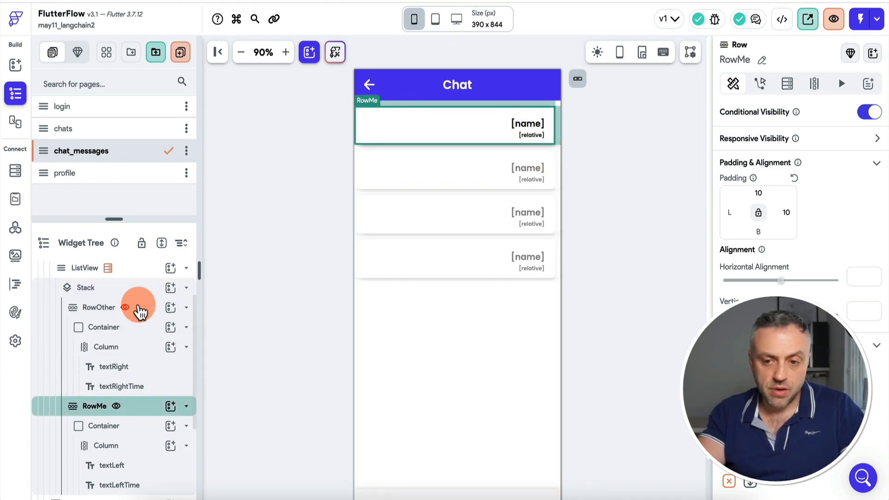
pyautogui.click(139, 311)
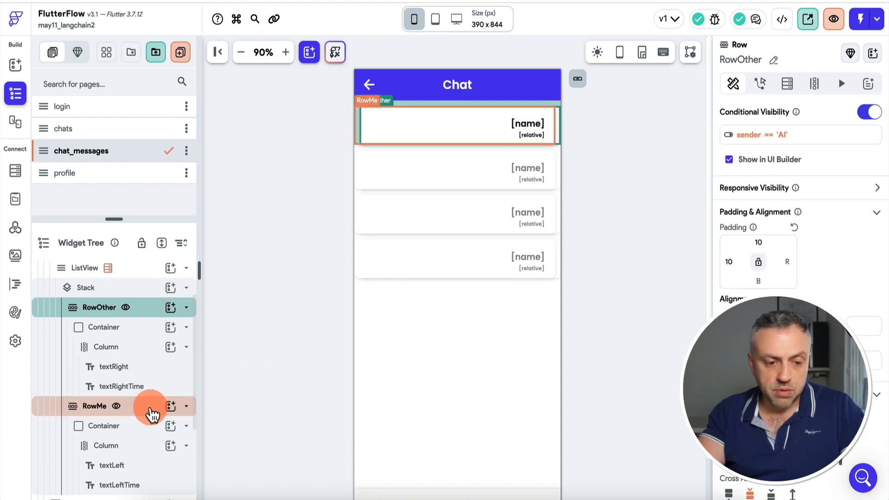
pyautogui.click(150, 409)
pyautogui.click(728, 160)
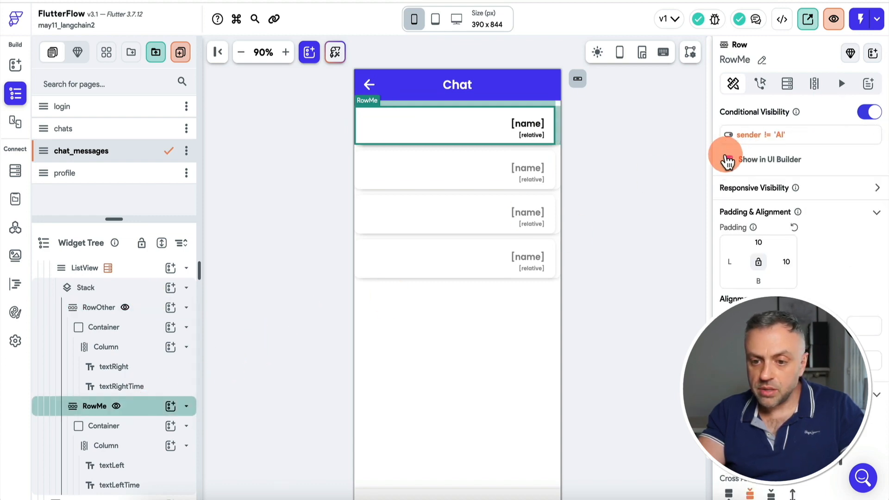
pyautogui.click(730, 159)
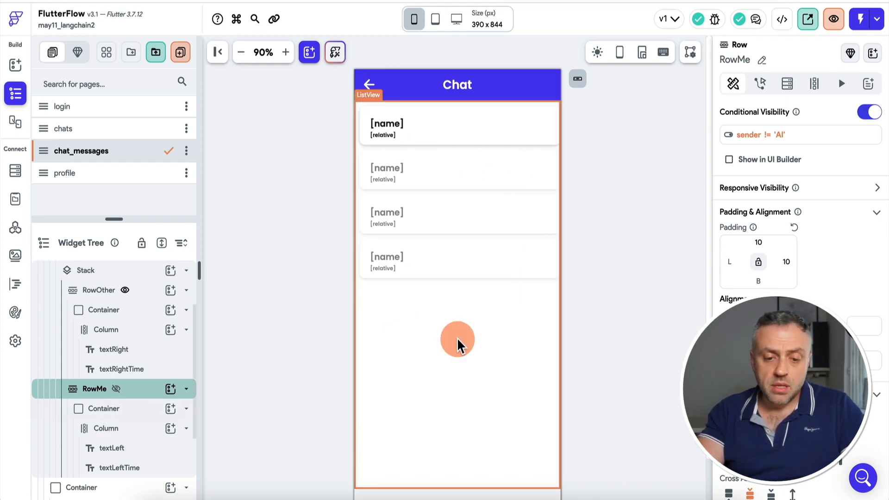
# Step: Open the SEND button's action flow and examine its Create Document and ChatPDF API backend calls
pyautogui.scroll(-2, 601, 419)
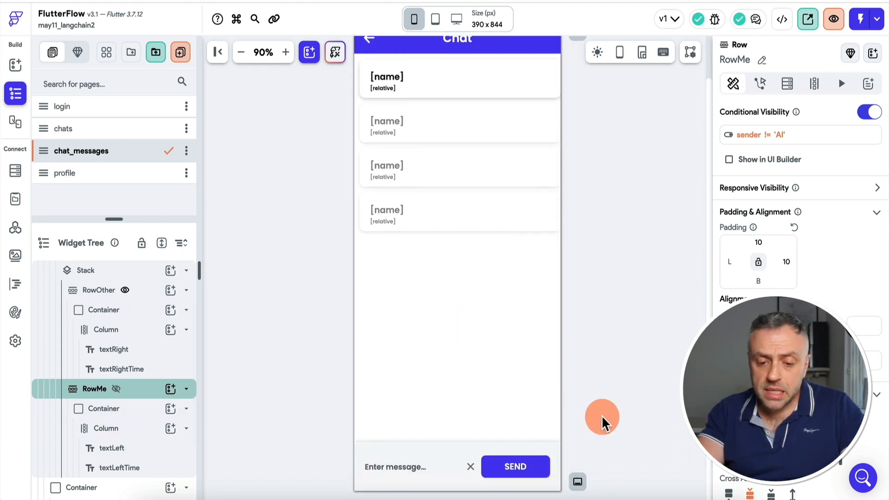
pyautogui.click(520, 467)
pyautogui.click(598, 408)
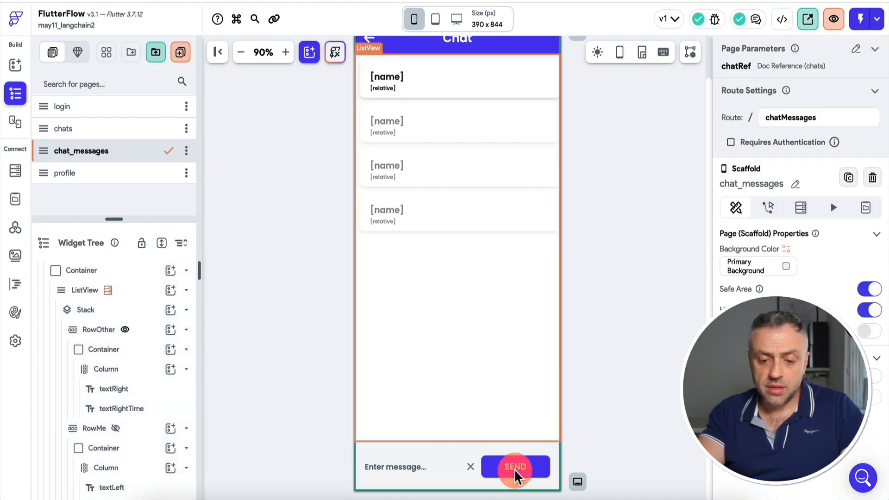
pyautogui.click(440, 467)
pyautogui.click(518, 468)
pyautogui.click(839, 121)
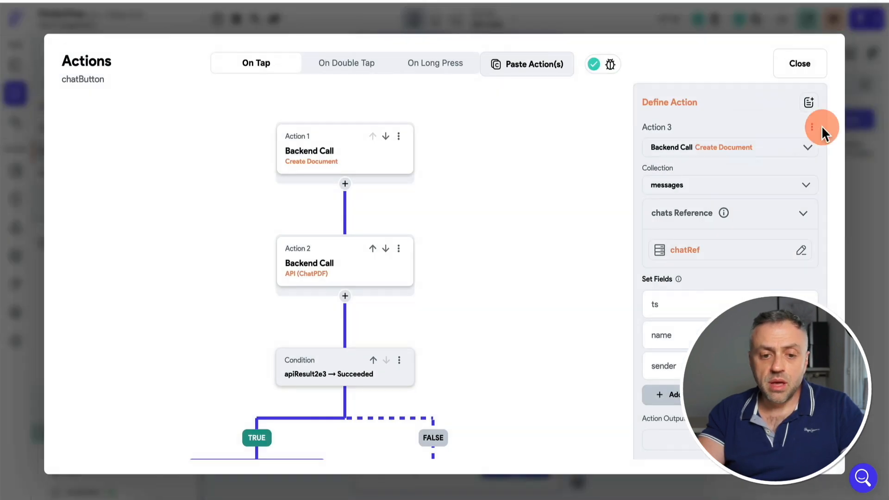
pyautogui.click(331, 135)
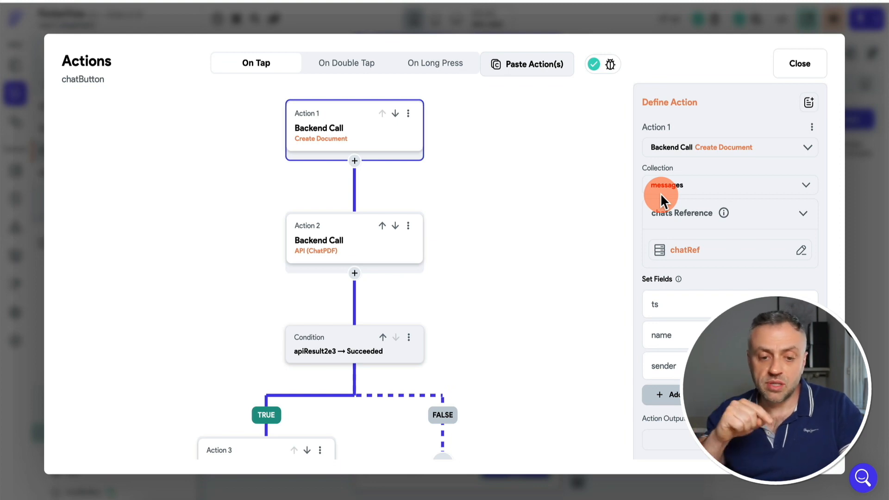
pyautogui.click(335, 250)
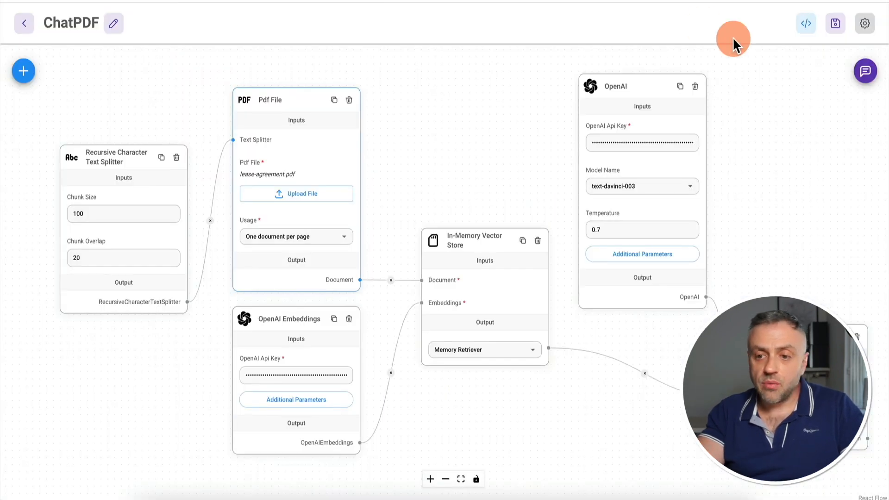
# Step: Switch to Flowise and examine the ChatPDF chatflow's cURL request, highlighting its endpoint URL and question text
pyautogui.click(808, 26)
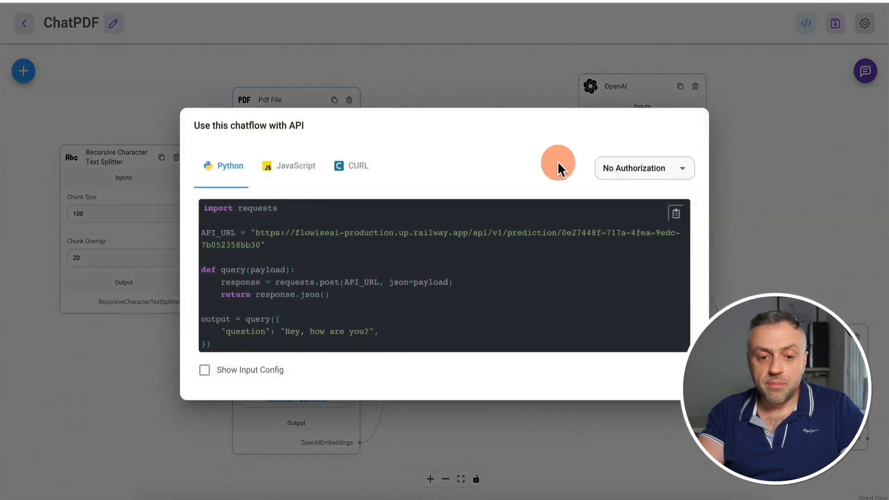
pyautogui.click(726, 155)
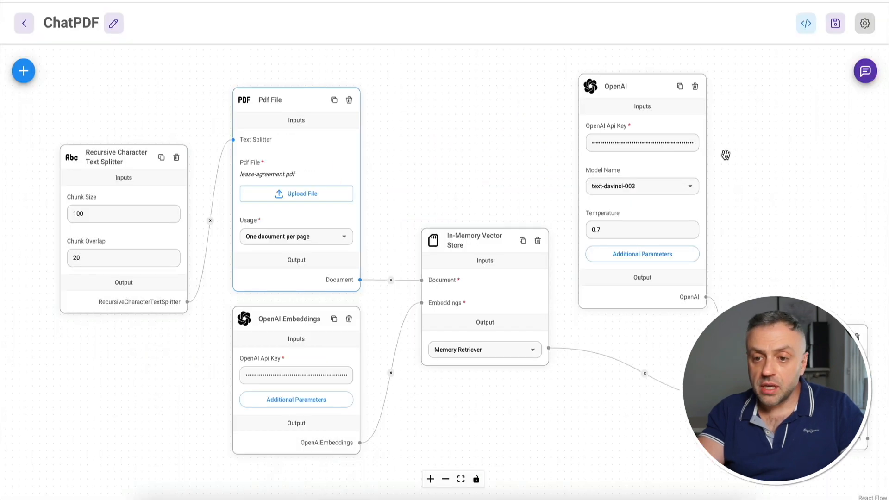
pyautogui.click(808, 25)
pyautogui.click(363, 174)
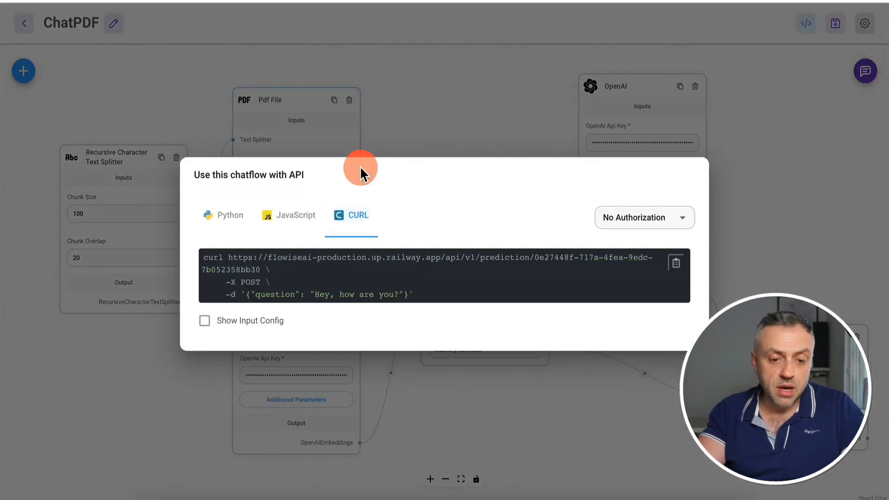
pyautogui.moveTo(231, 258); pyautogui.dragTo(393, 294)
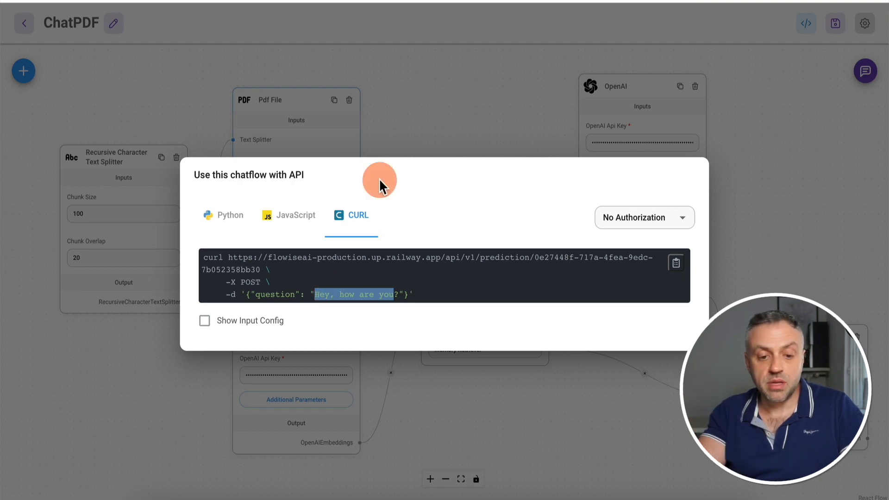
pyautogui.click(413, 107)
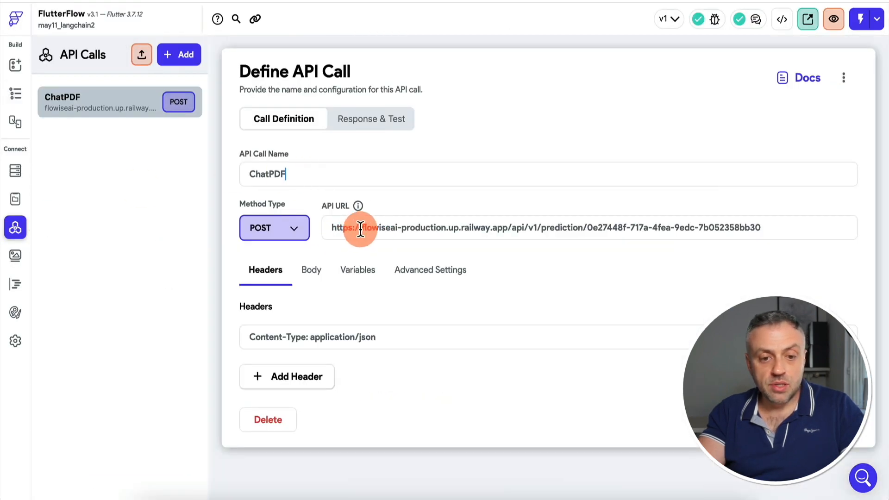
# Step: Test FlutterFlow's ChatPDF API call with the question "how much is the deposit?" and review the response
pyautogui.click(382, 121)
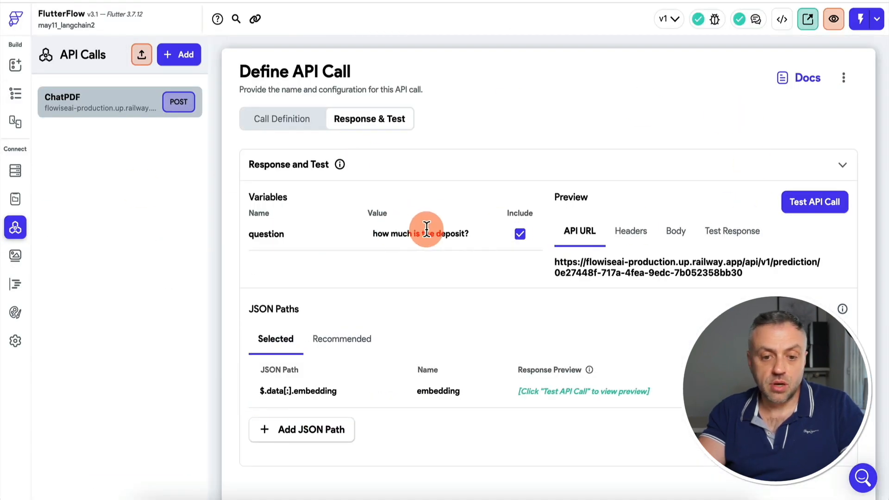
pyautogui.click(826, 199)
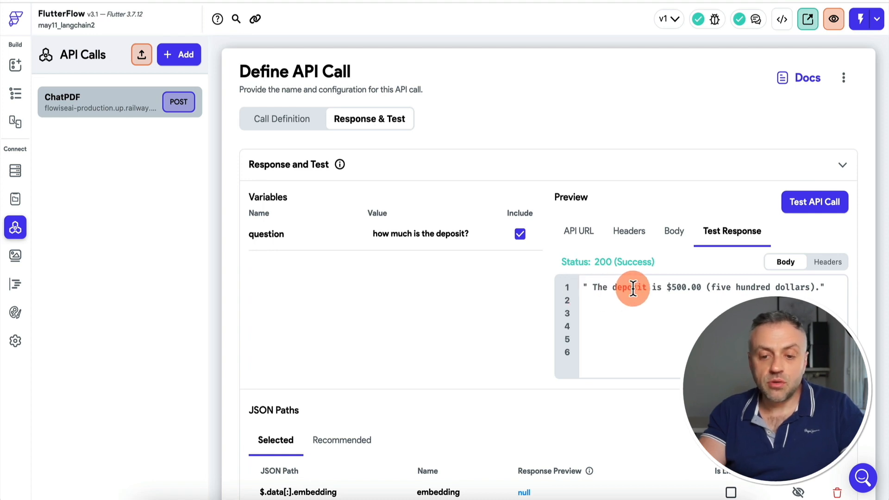
pyautogui.scroll(-2, 484, 362)
pyautogui.scroll(-1, 482, 361)
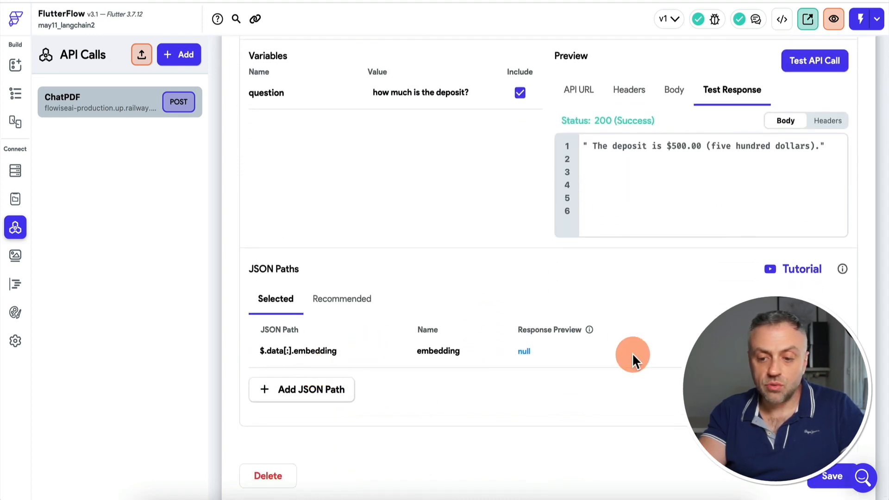
# Step: Delete the $.data[:].embedding JSON path from the ChatPDF API call and return to the page builder
pyautogui.click(348, 301)
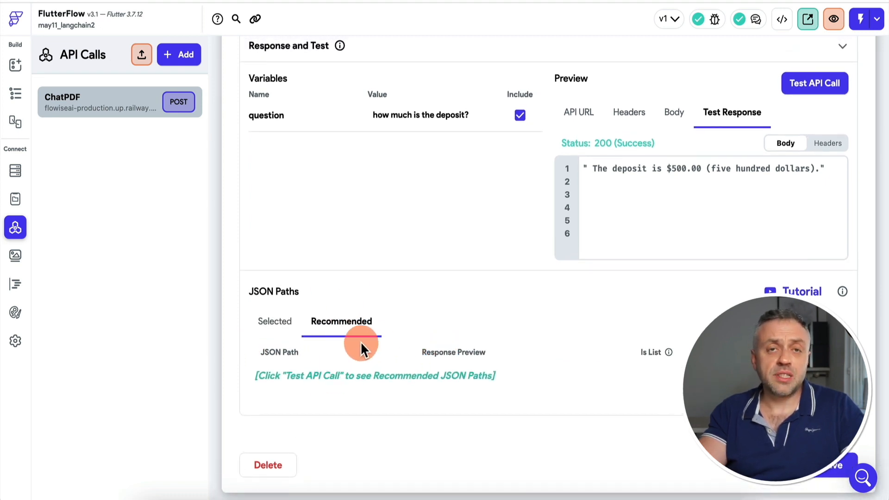
pyautogui.click(283, 324)
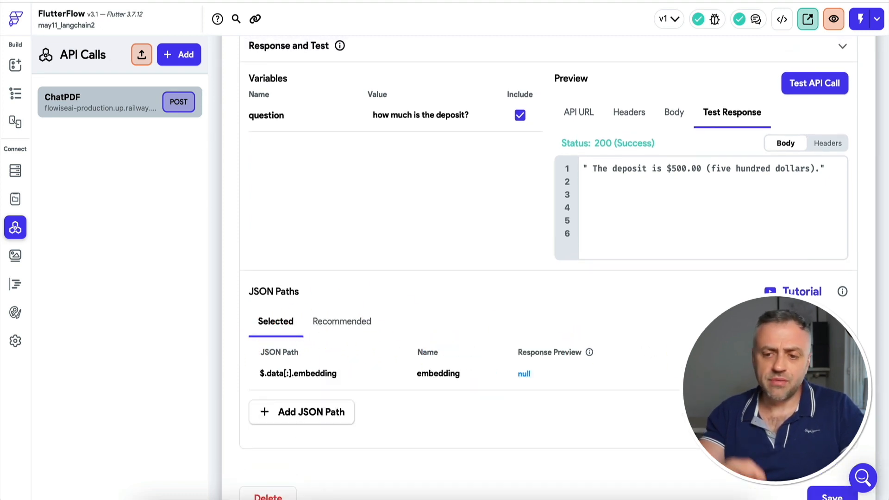
pyautogui.click(835, 373)
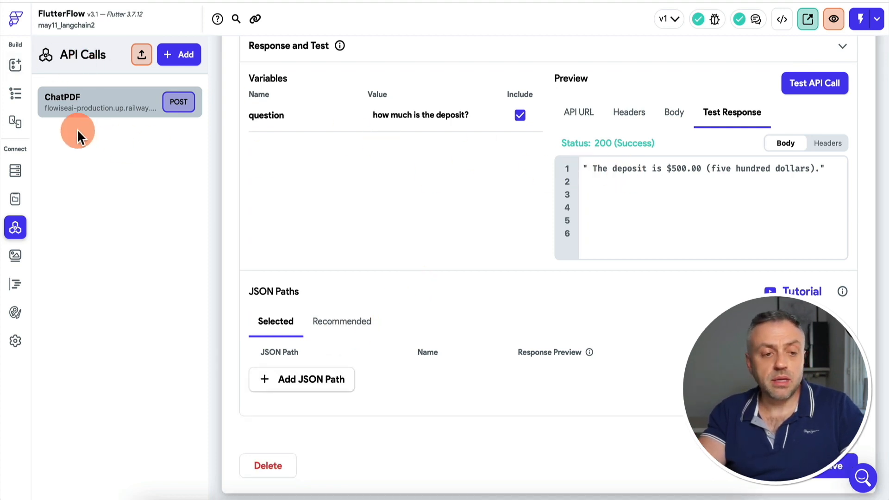
pyautogui.click(20, 67)
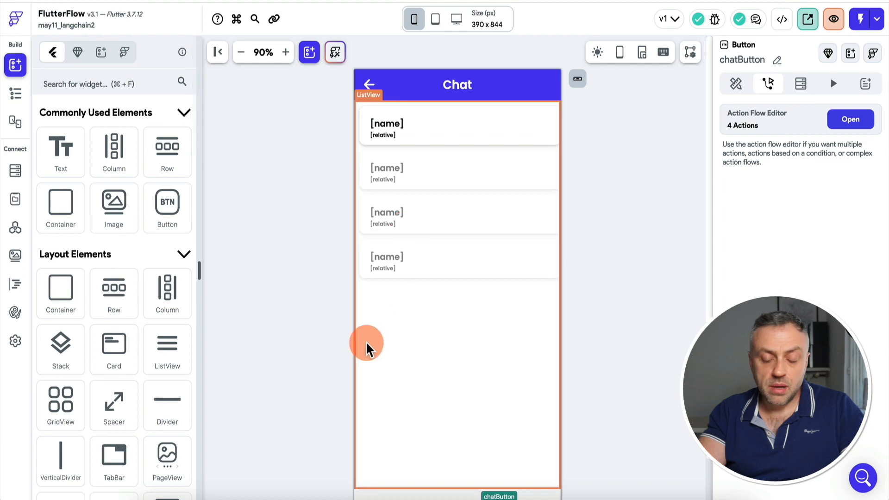
# Step: Open the chatButton's action flow and examine the Create Document and Clear Text Fields actions on the condition's TRUE branch
pyautogui.click(844, 122)
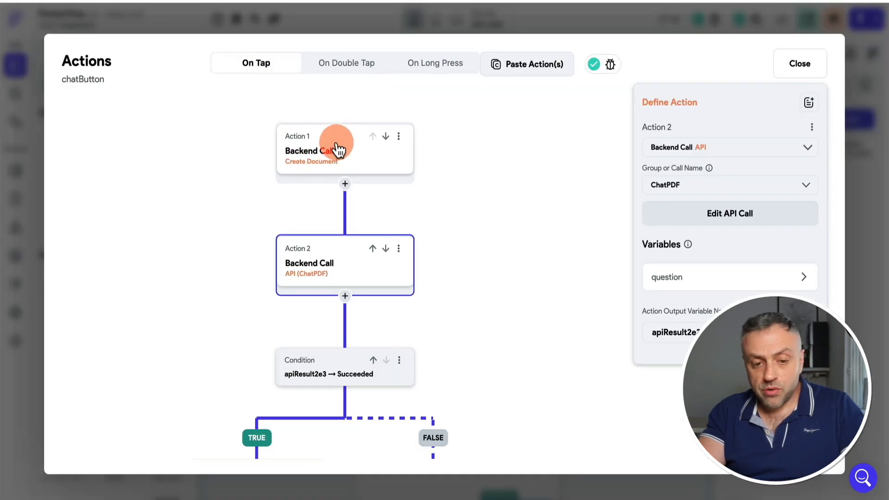
pyautogui.moveTo(184, 294); pyautogui.dragTo(190, 155)
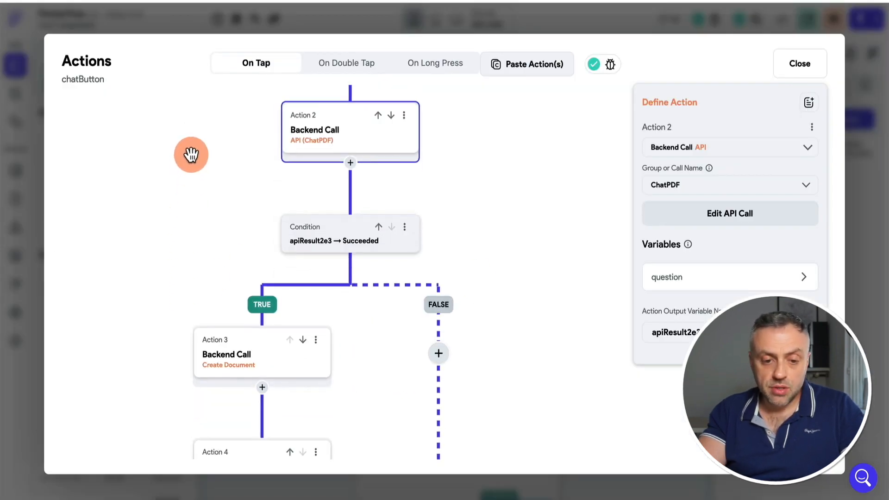
pyautogui.moveTo(180, 288); pyautogui.dragTo(202, 167)
pyautogui.moveTo(362, 185); pyautogui.dragTo(377, 129)
pyautogui.click(256, 235)
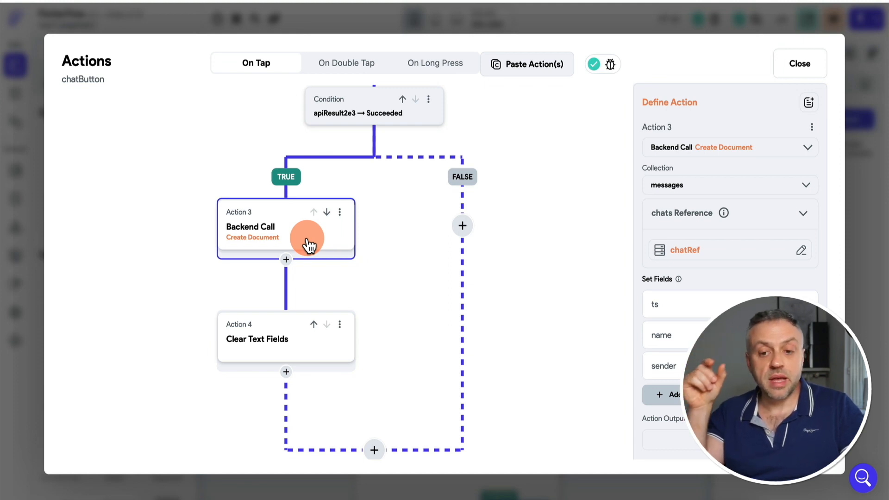
pyautogui.click(265, 352)
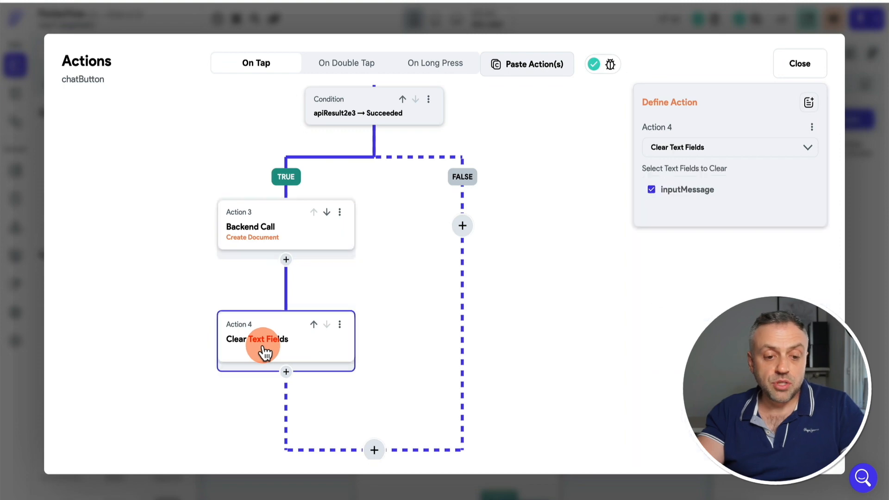
# Step: Switch to Flowise, review the ChatPDF chatflow's API usage code in cURL form, and return to the canvas
pyautogui.click(878, 293)
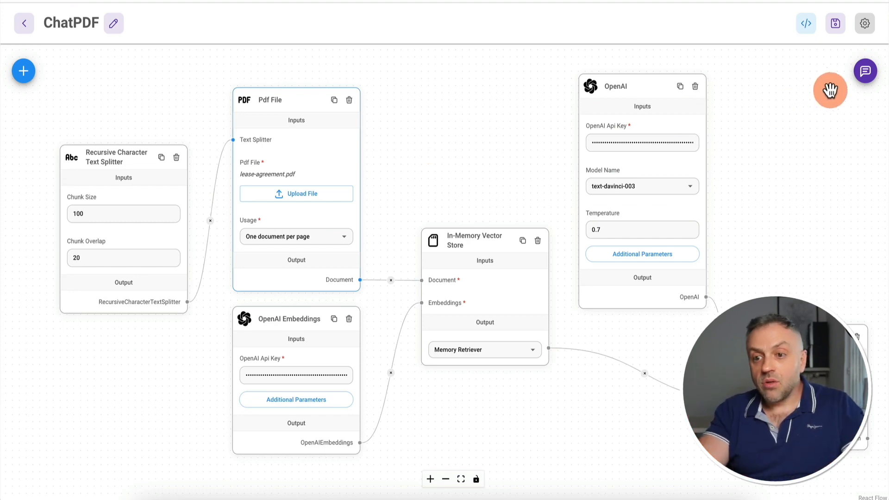
pyautogui.click(806, 24)
pyautogui.click(742, 211)
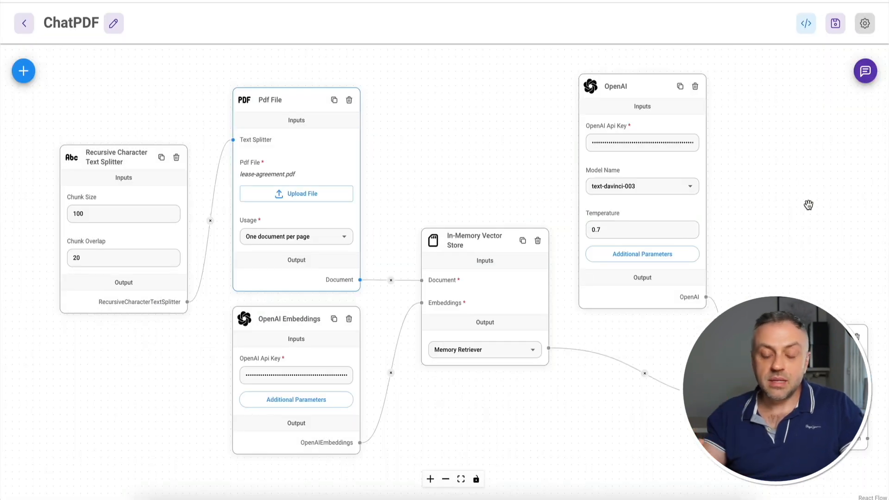
pyautogui.click(807, 23)
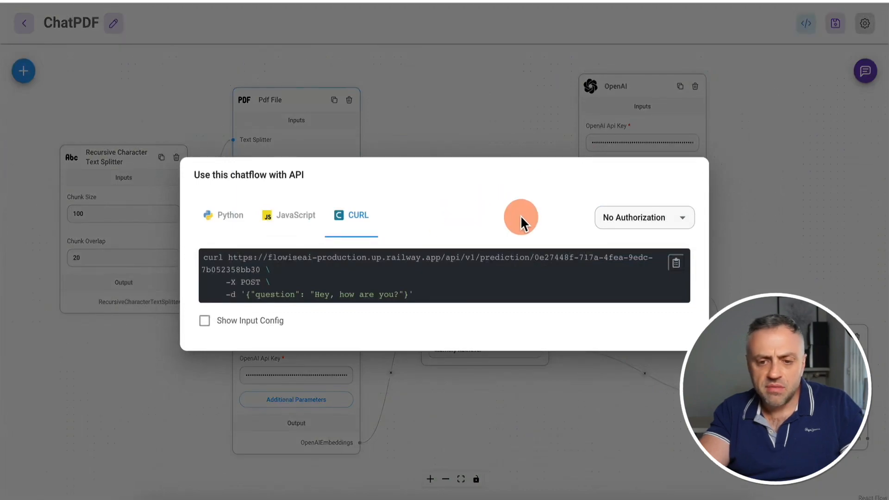
pyautogui.click(783, 216)
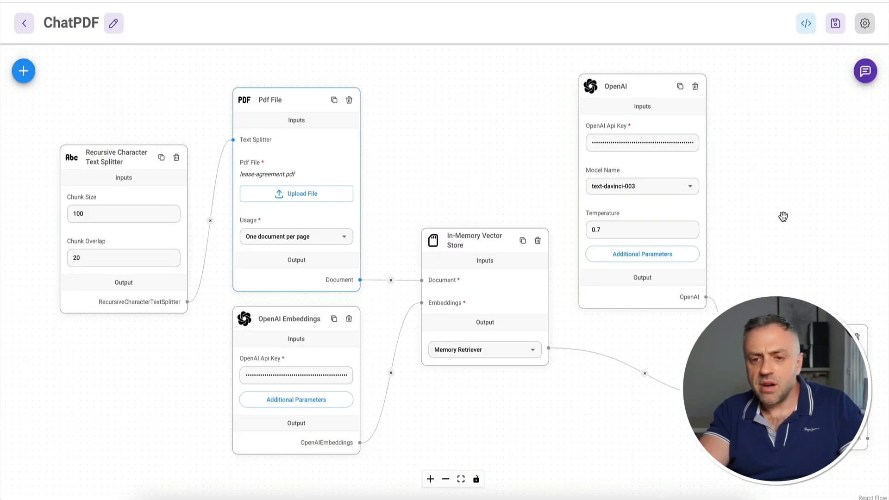